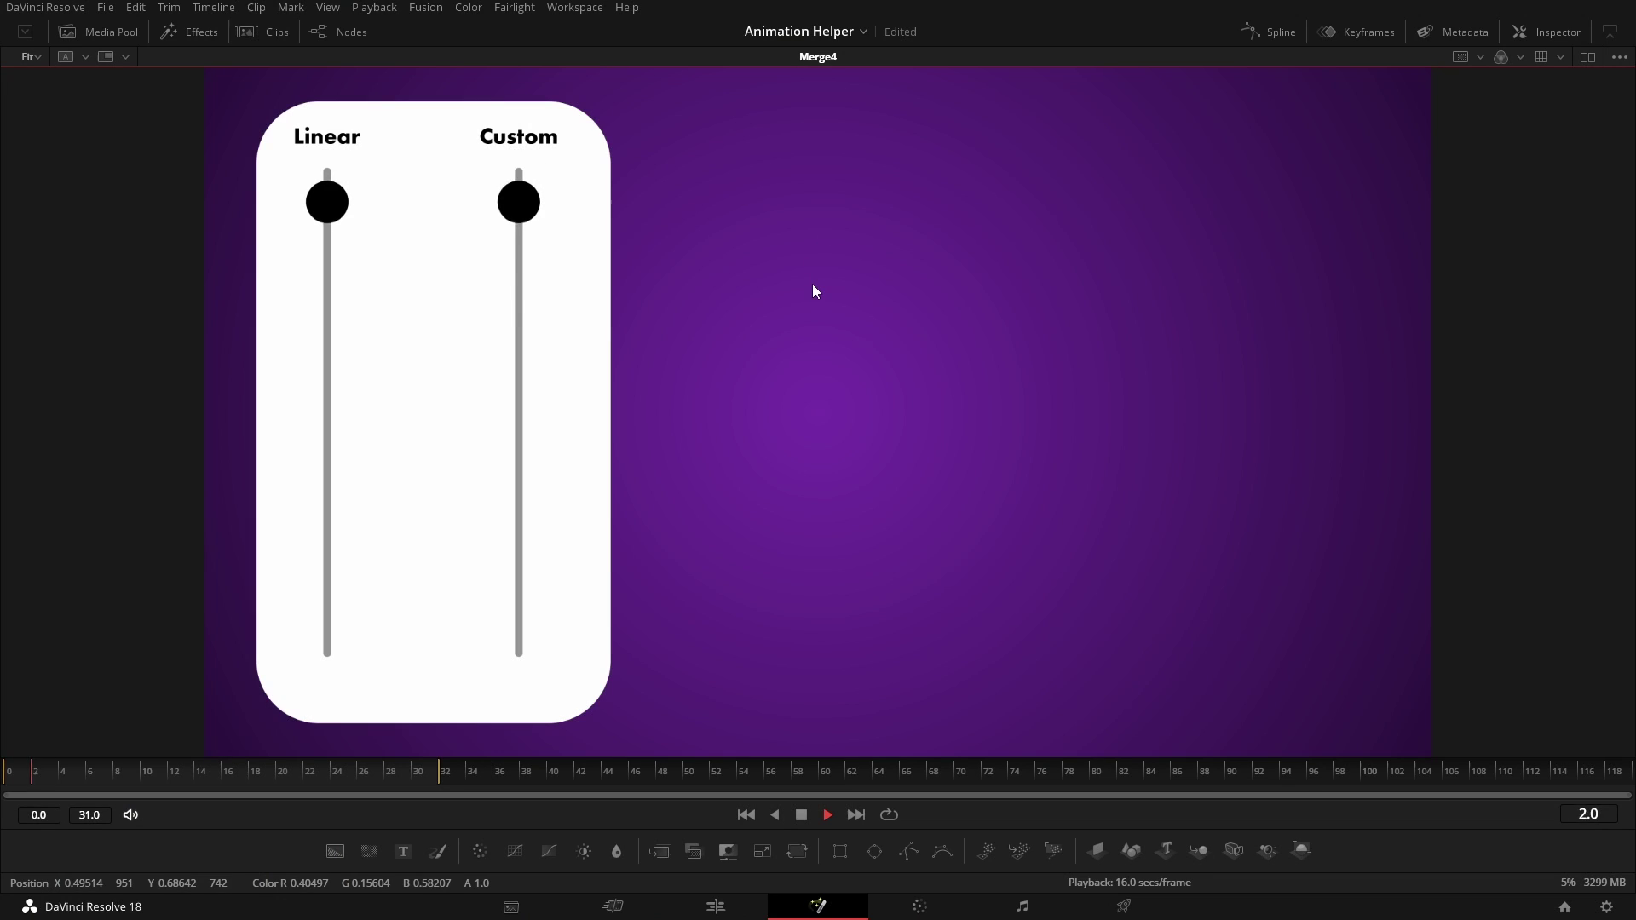
Launch the JRTV Animation Helper from Workflow Integrations and move it off the preview
{"action": "left_click", "coordinate": [576, 9]}
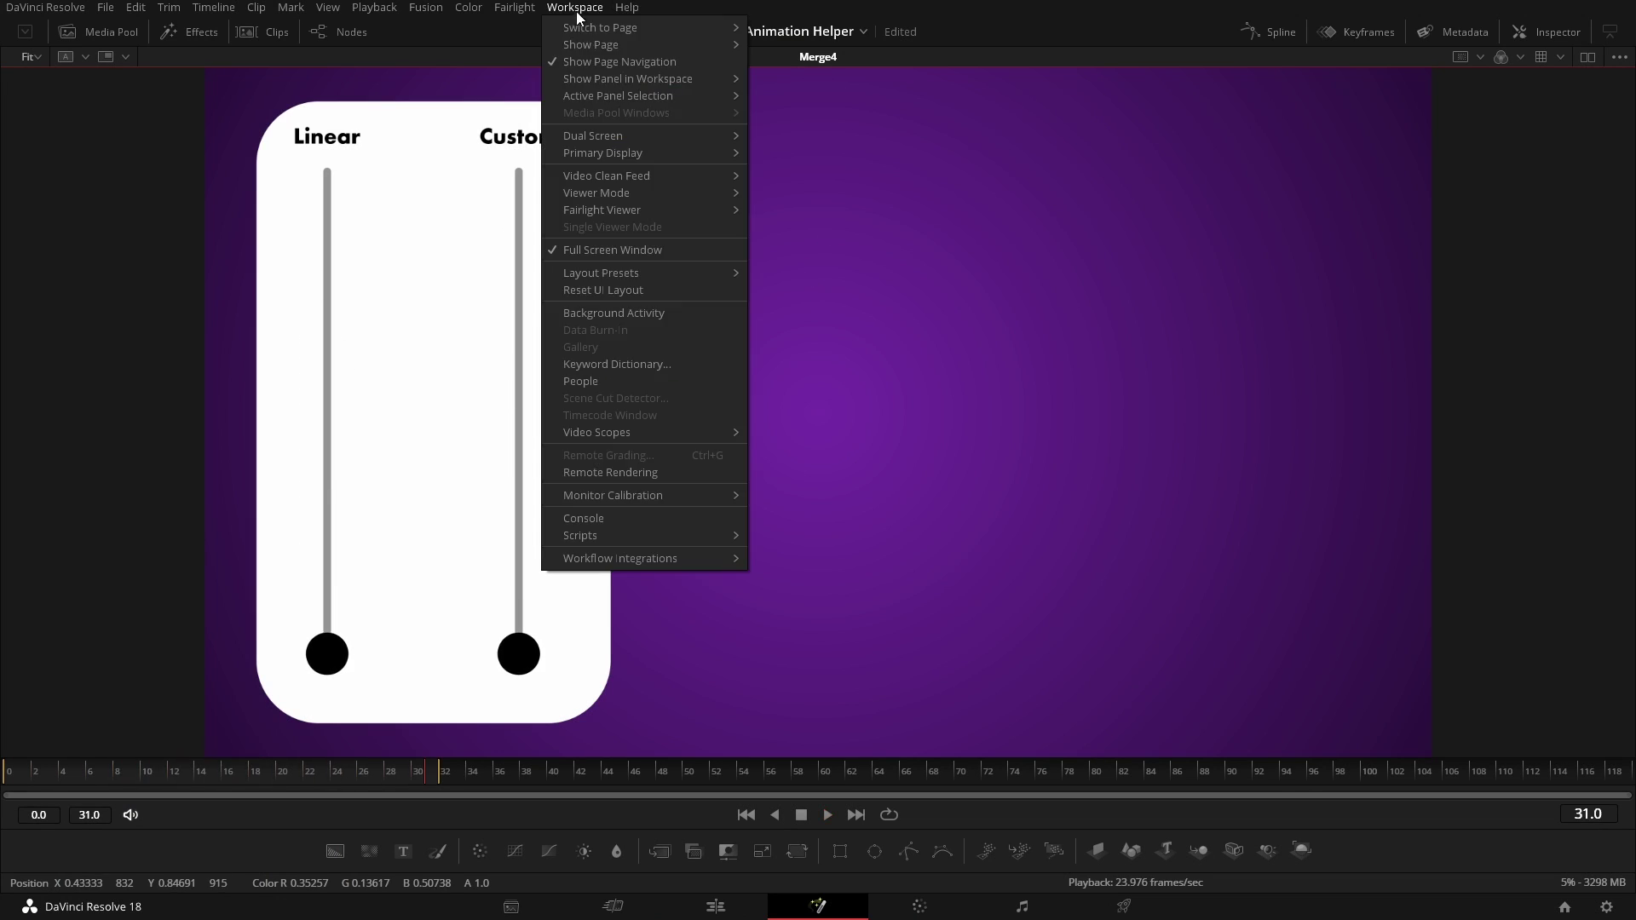
{"action": "mouse_move", "coordinate": [693, 557]}
{"action": "left_click", "coordinate": [799, 553]}
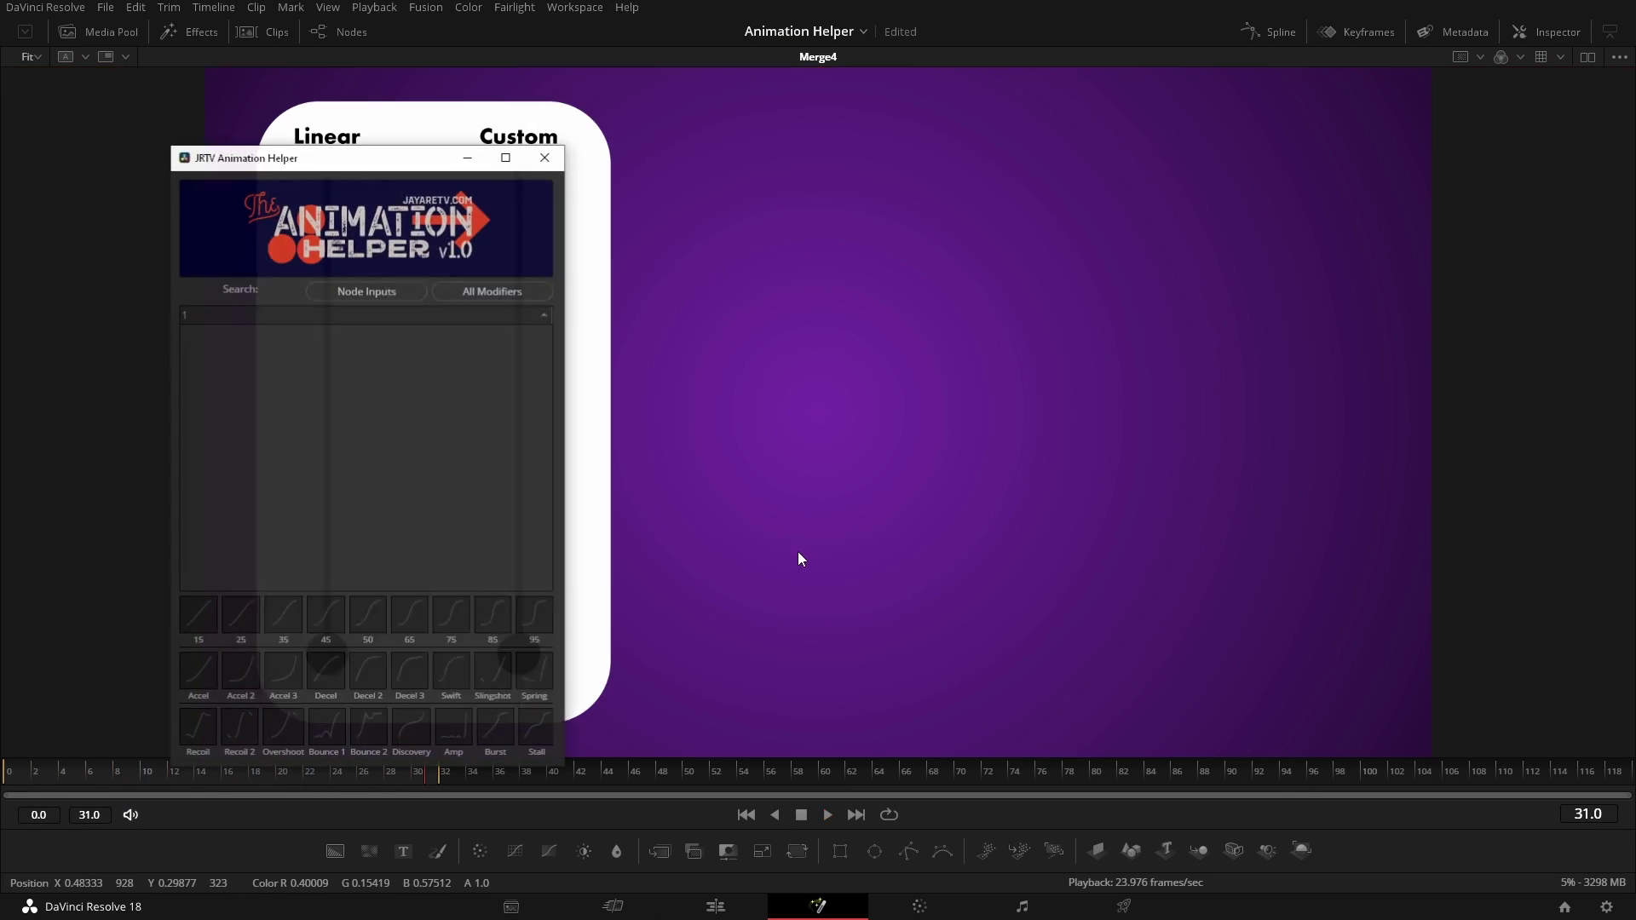
{"action": "left_click_drag", "start_coordinate": [464, 162], "coordinate": [1042, 130]}
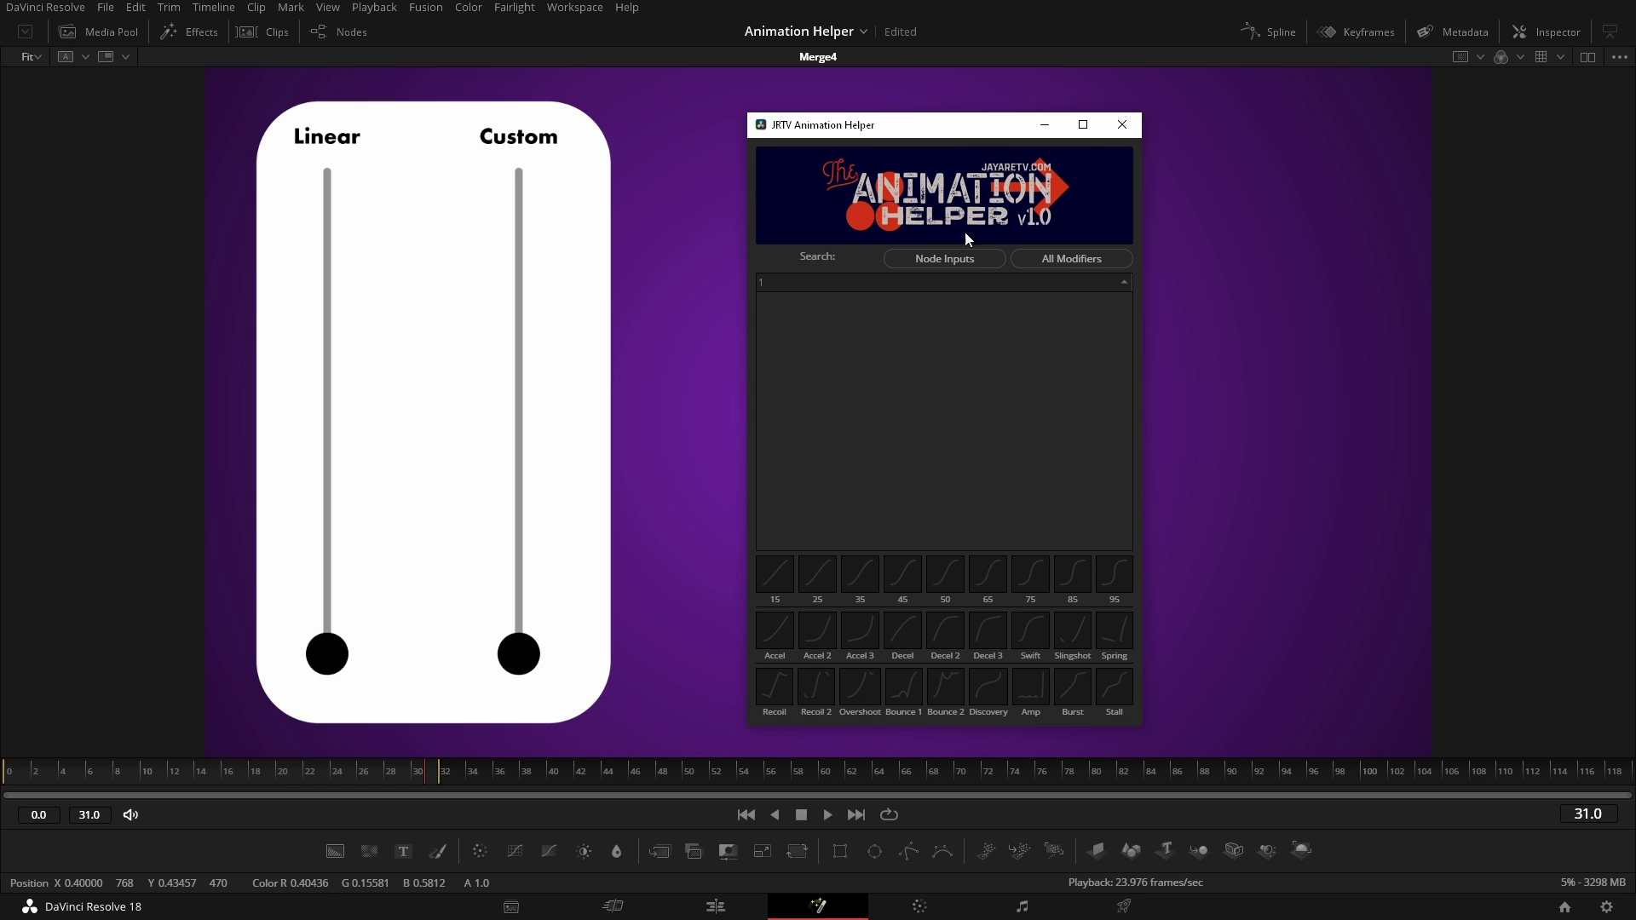
List all modifiers, pick AnimCurves1, and apply presets 65, 95, Swift, then Bounce 2
{"action": "left_click", "coordinate": [1048, 261]}
{"action": "left_click", "coordinate": [921, 303]}
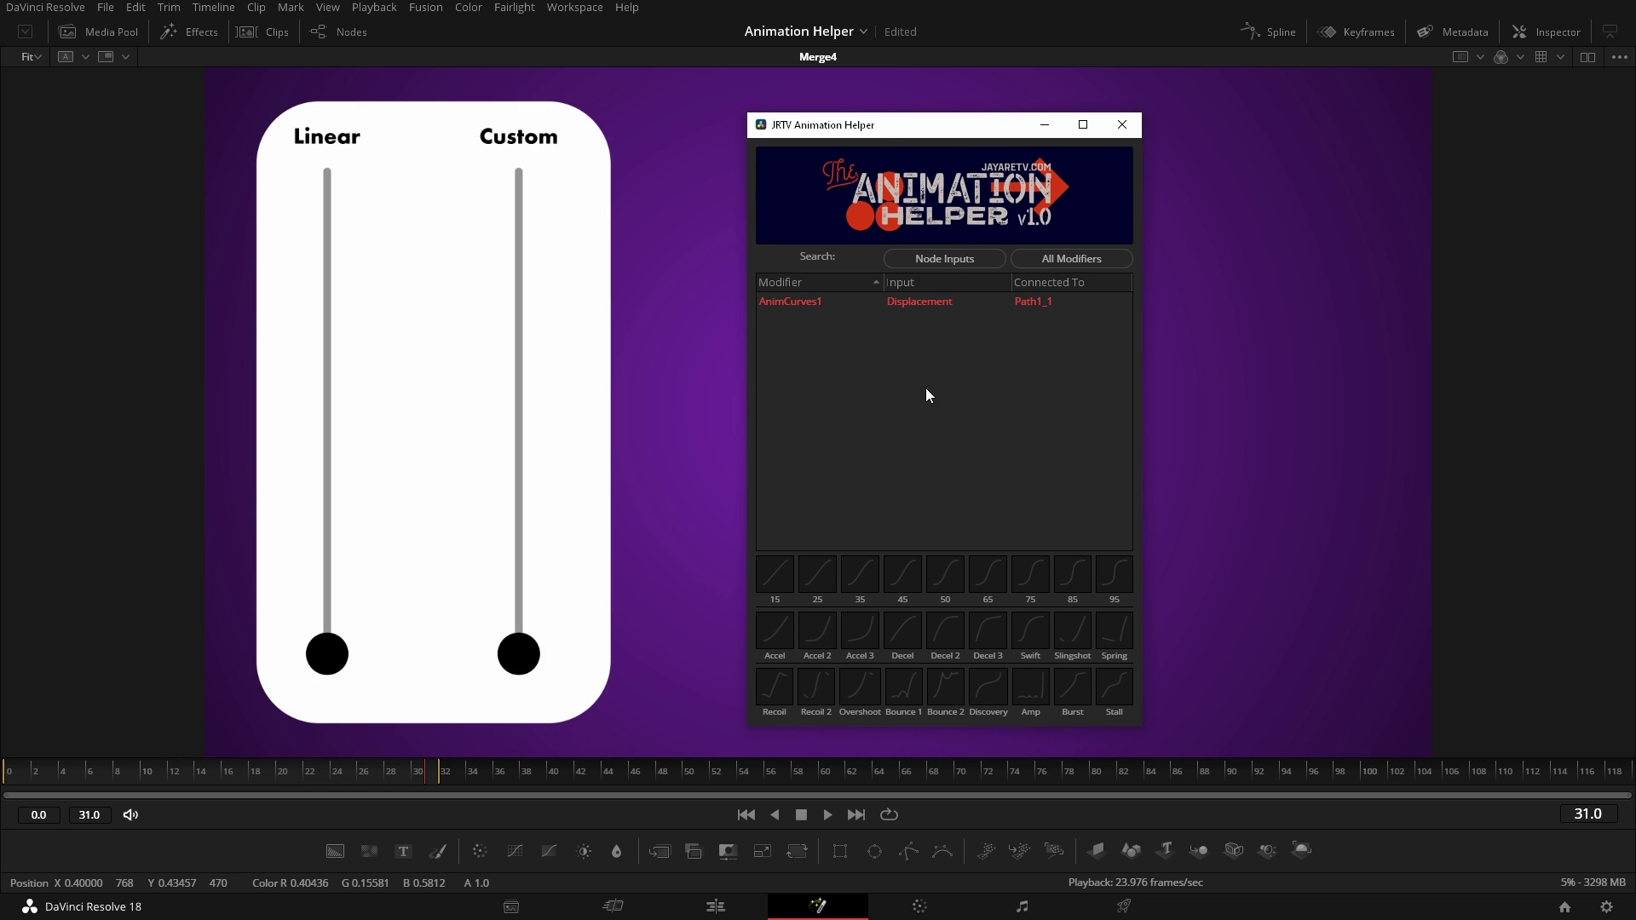
{"action": "left_click", "coordinate": [985, 573]}
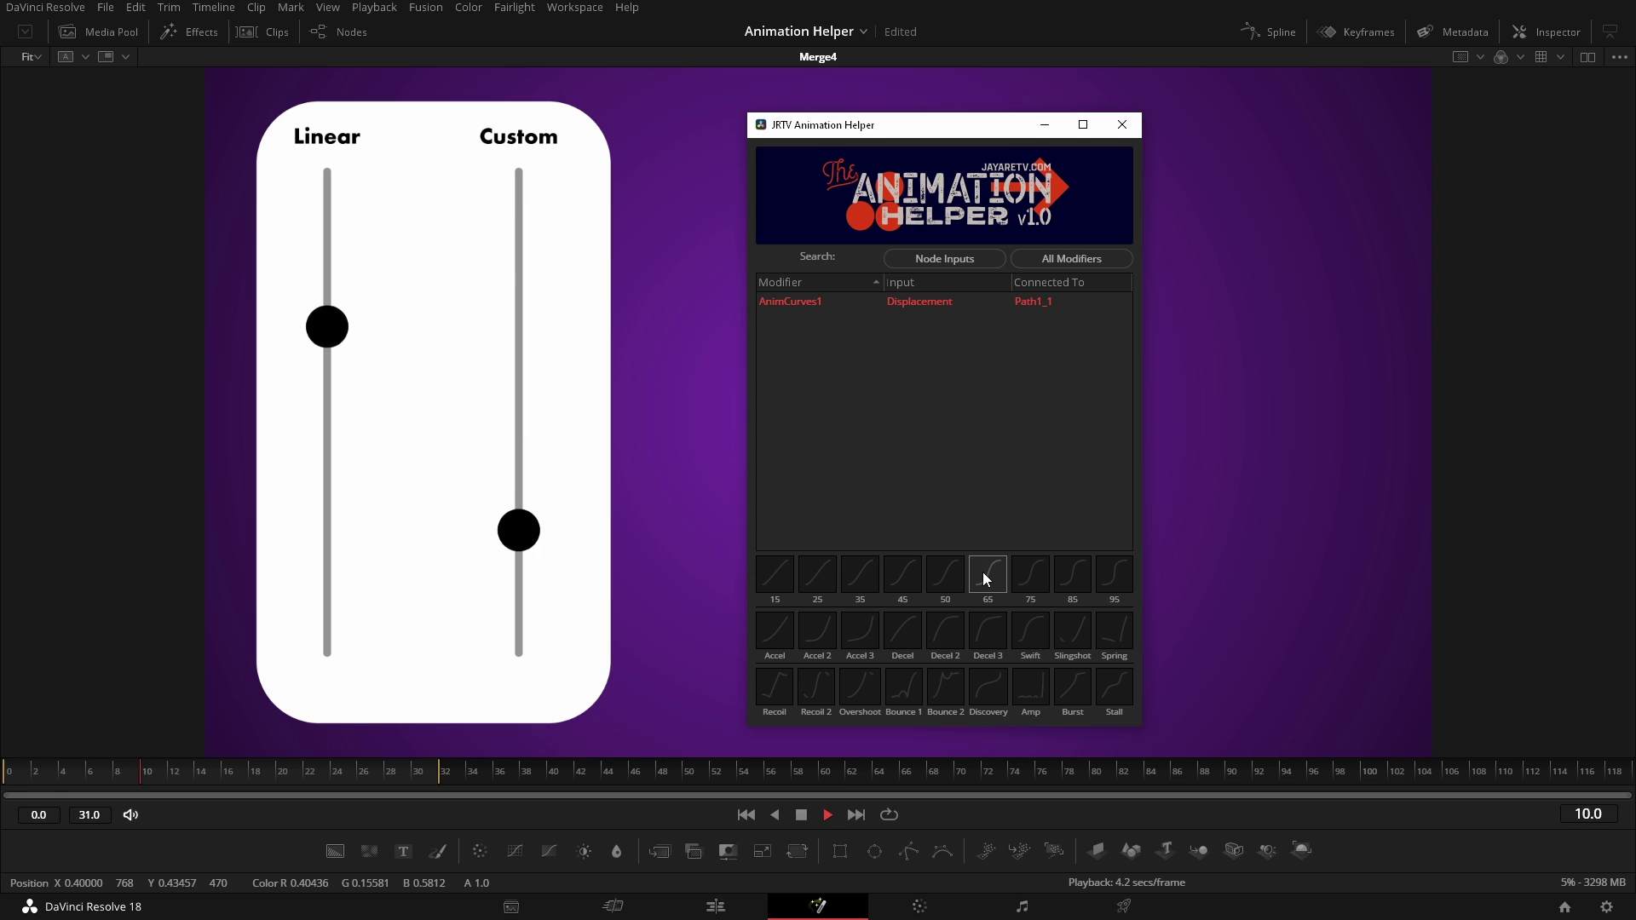
{"action": "left_click", "coordinate": [1113, 576]}
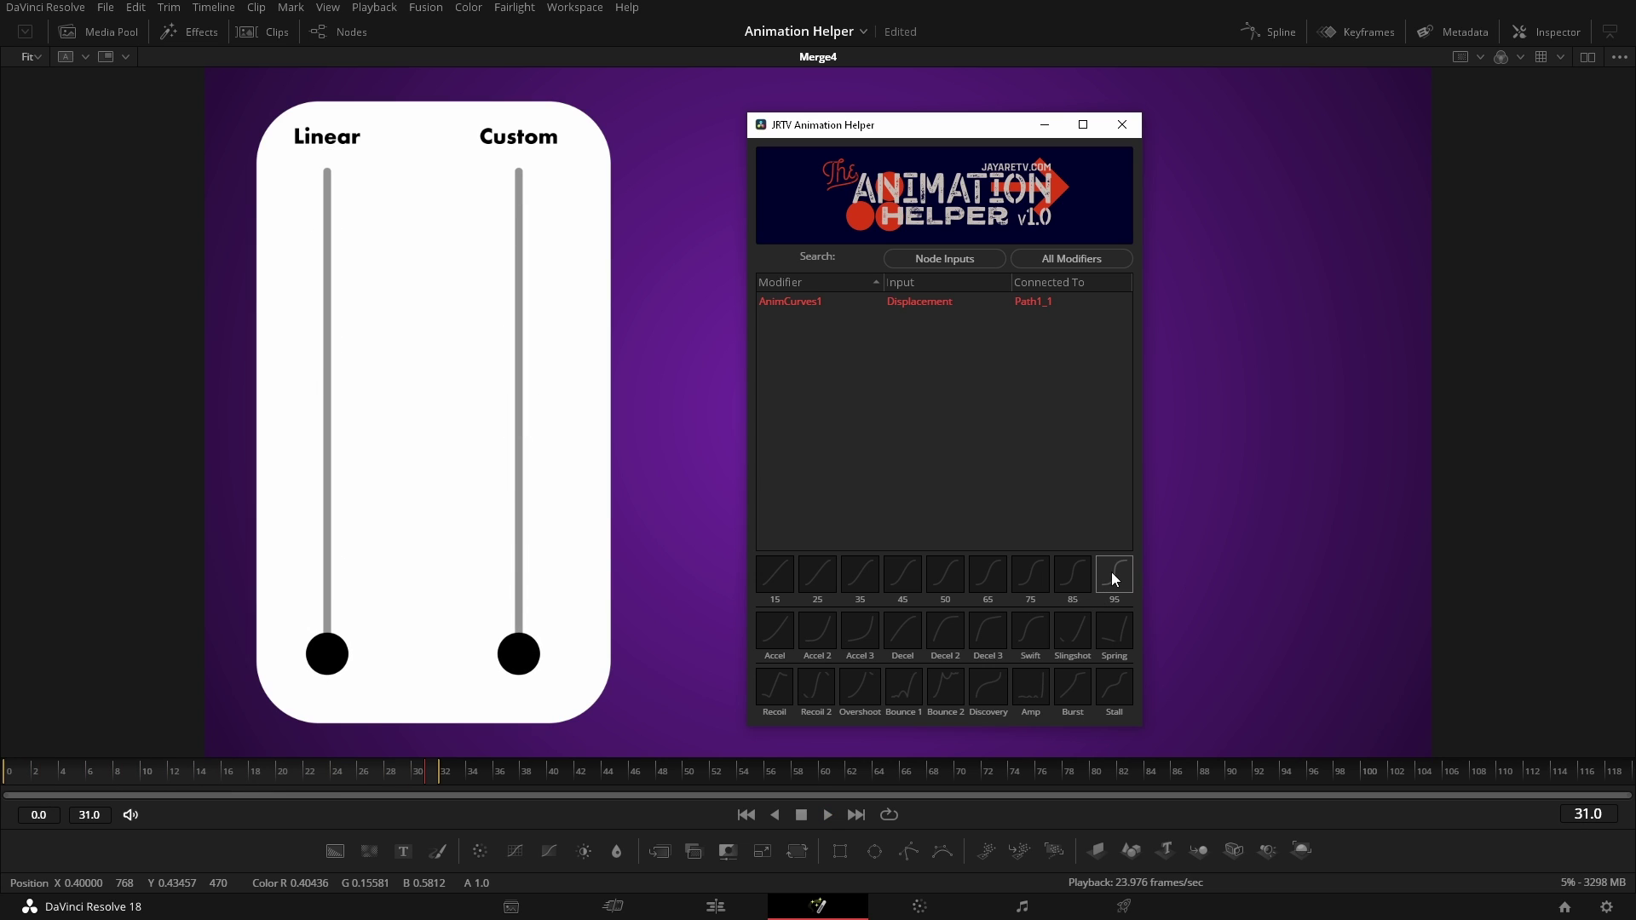
{"action": "left_click", "coordinate": [1031, 637]}
{"action": "left_click", "coordinate": [954, 682]}
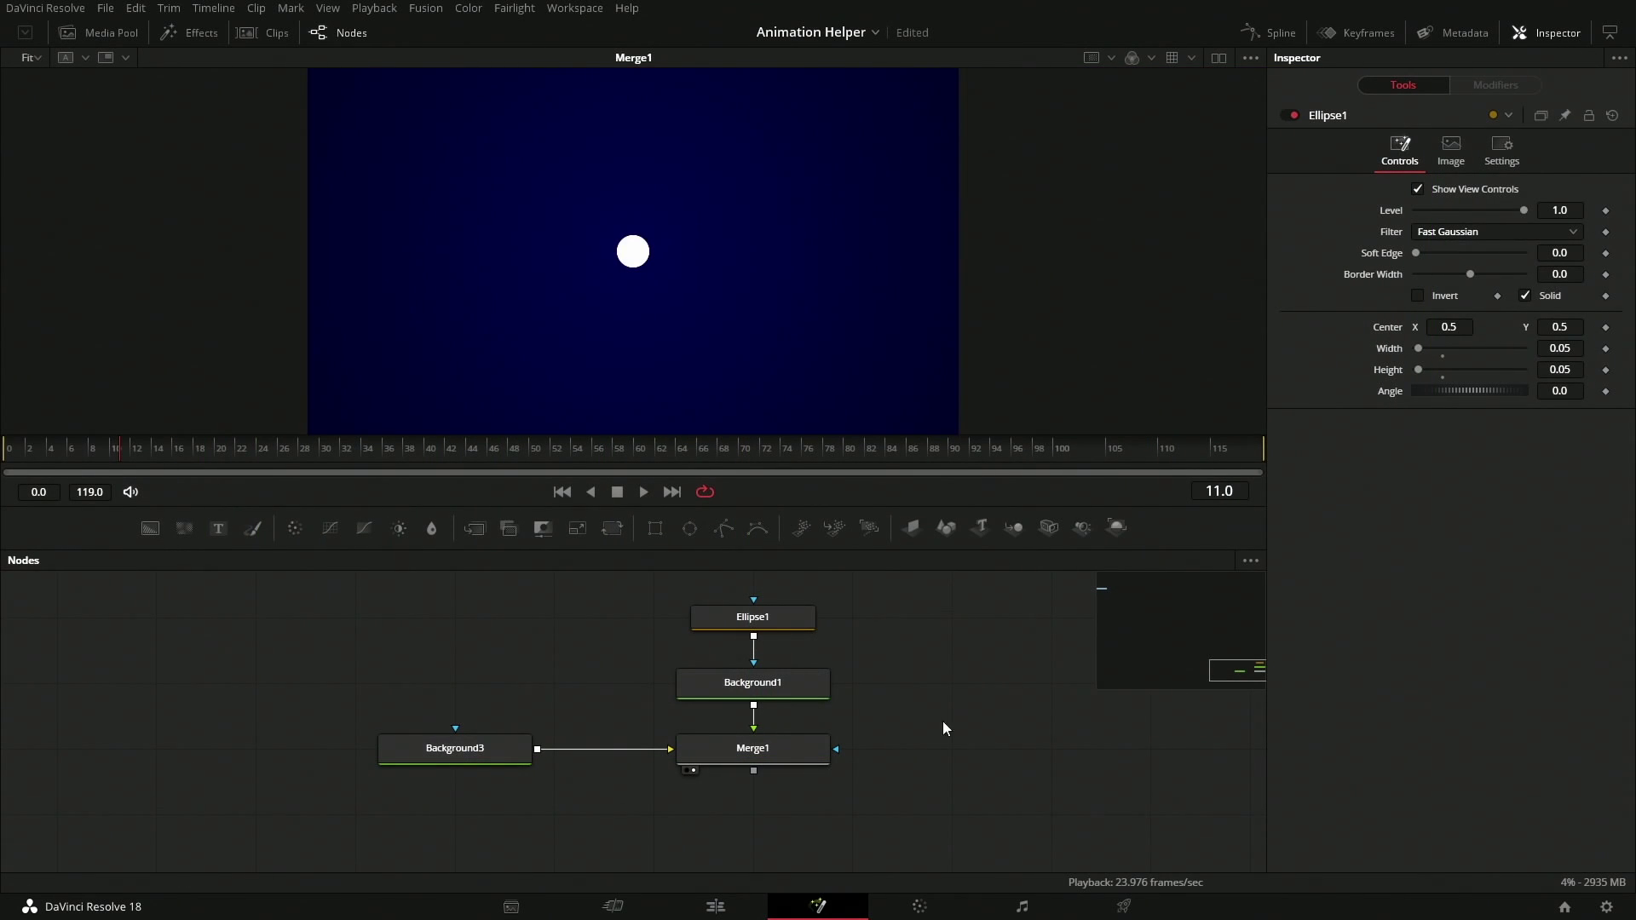
Keyframe Ellipse1's center with the ball moved left, then go to frame 40
{"action": "left_click", "coordinate": [799, 620]}
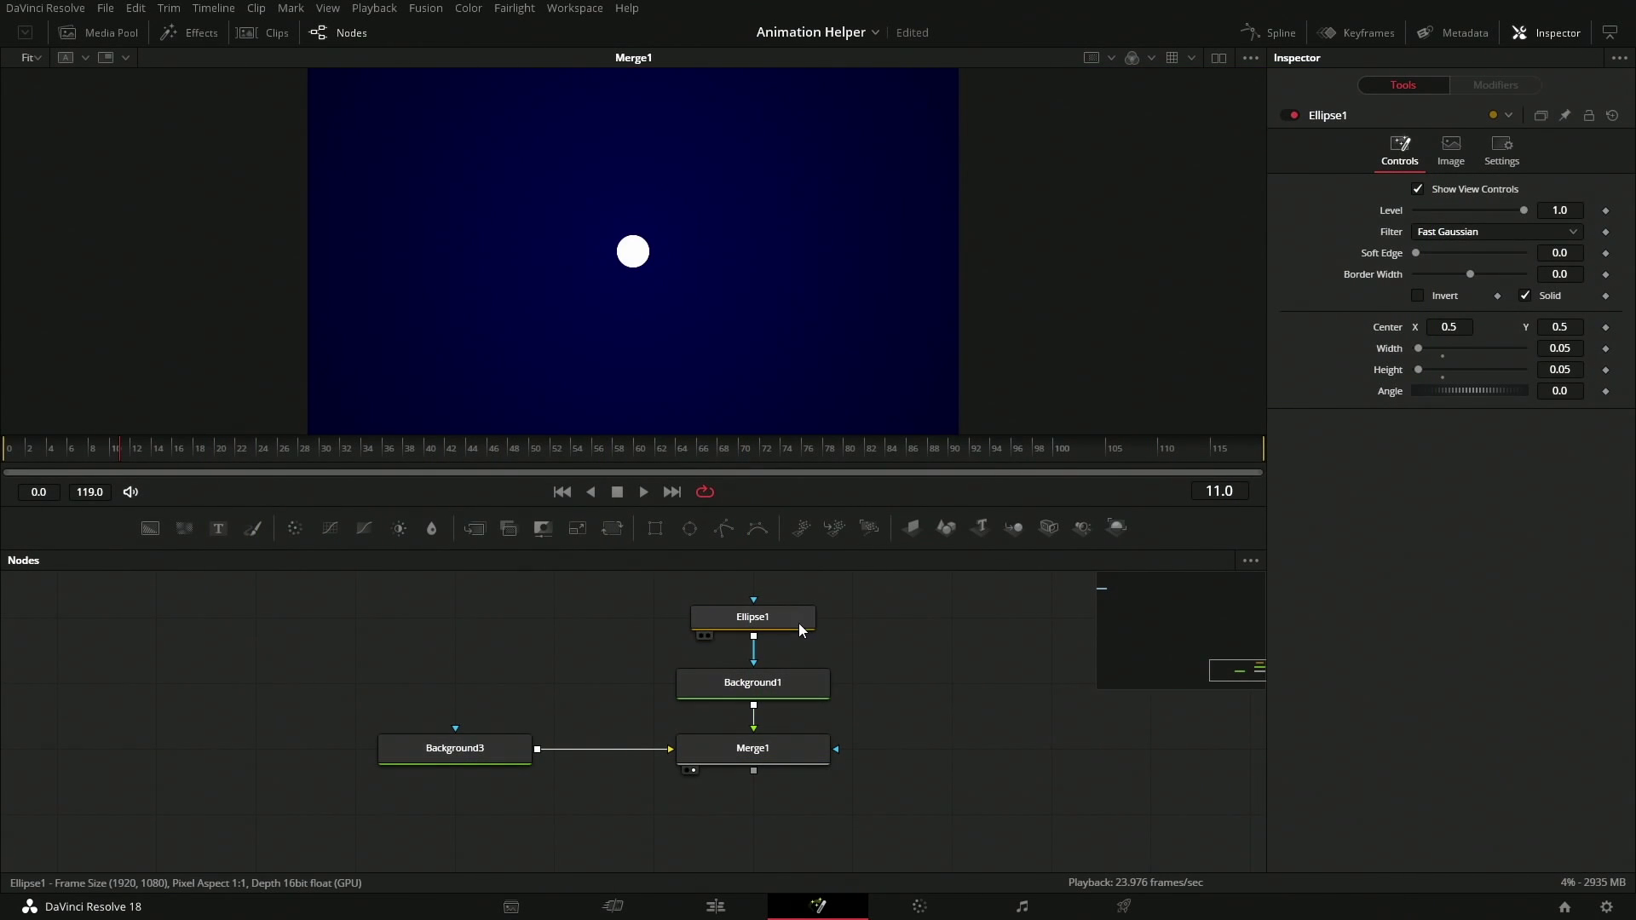
{"action": "left_click_drag", "start_coordinate": [652, 252], "coordinate": [793, 269]}
{"action": "left_click", "coordinate": [1605, 328]}
{"action": "left_click", "coordinate": [430, 449]}
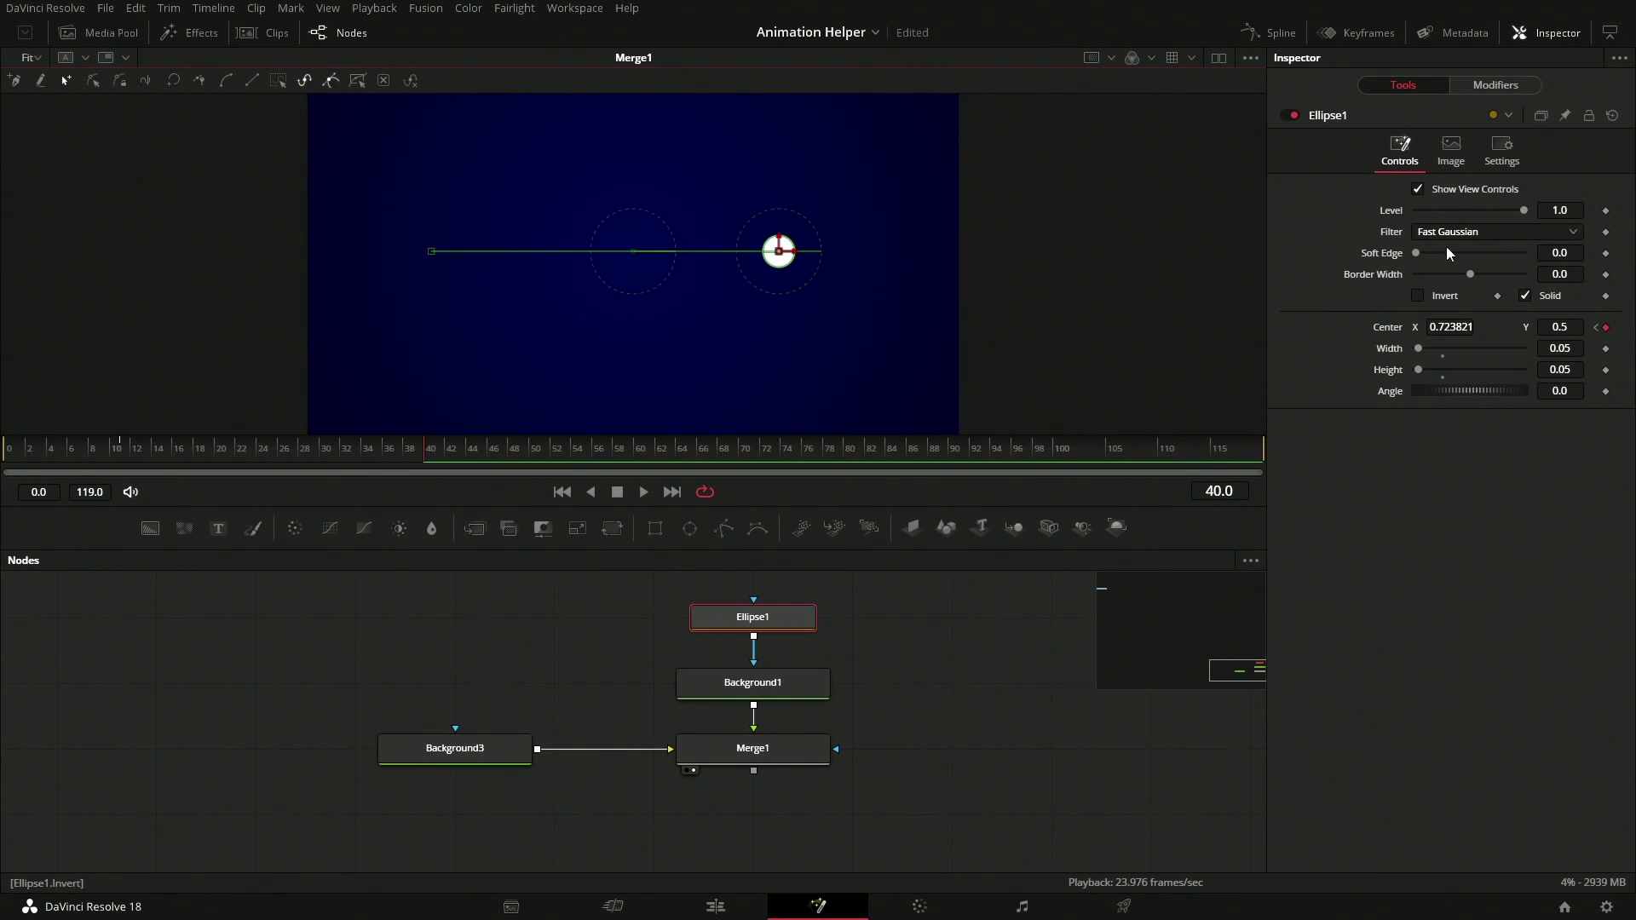
In the Modifiers tab, set the Path1 Displacement to 0.614
{"action": "left_click", "coordinate": [1498, 85]}
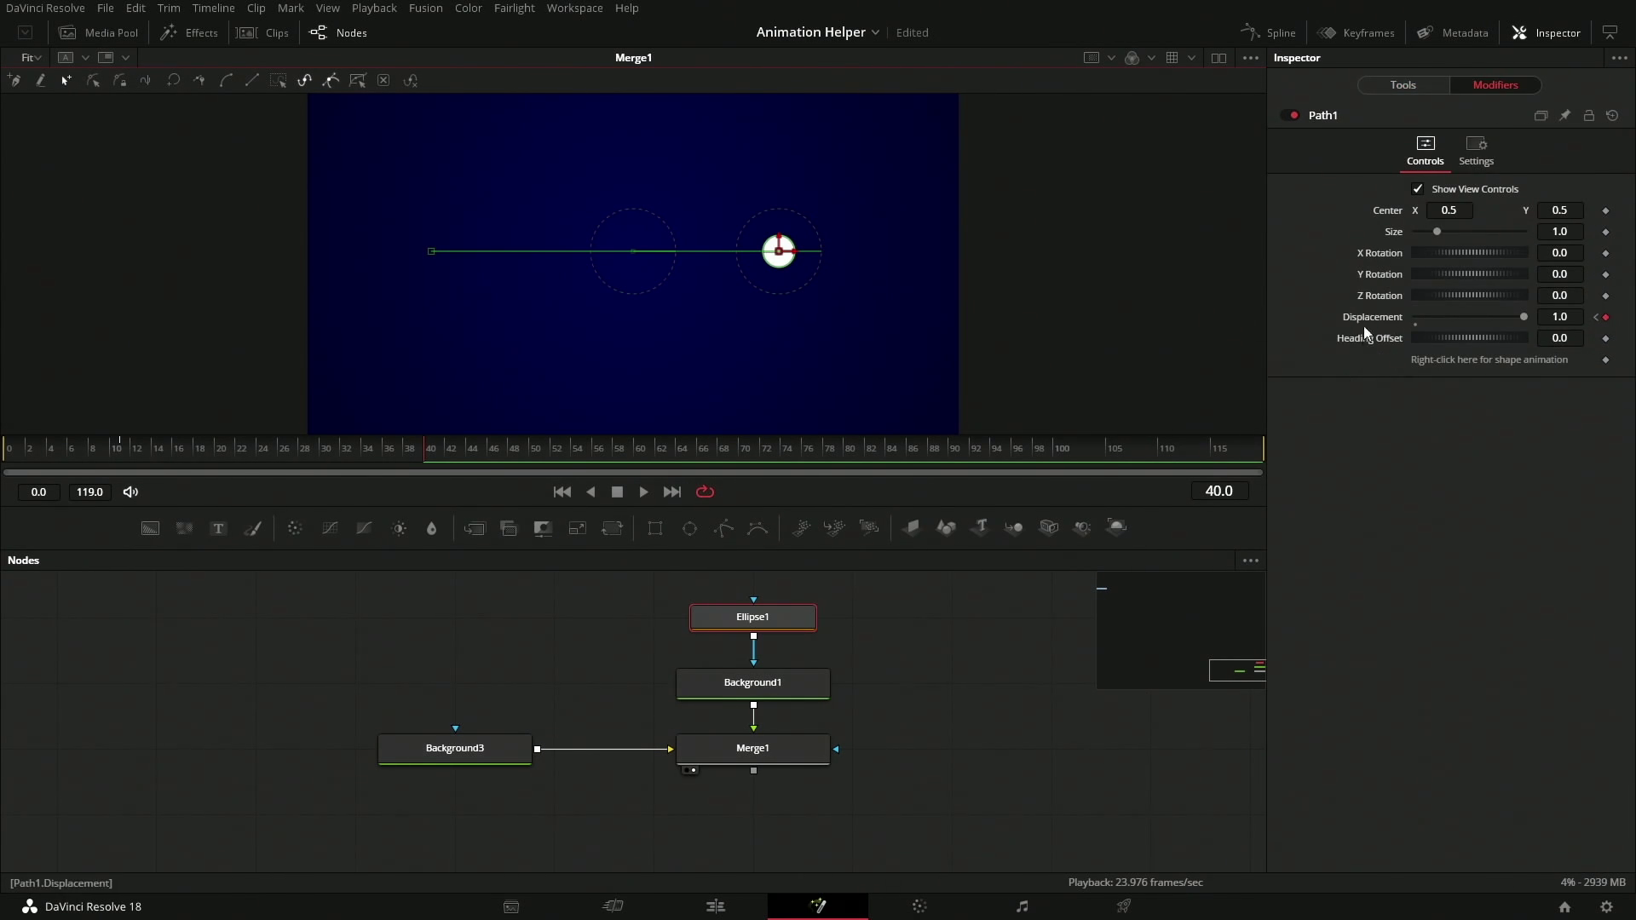
{"action": "left_click", "coordinate": [1435, 318]}
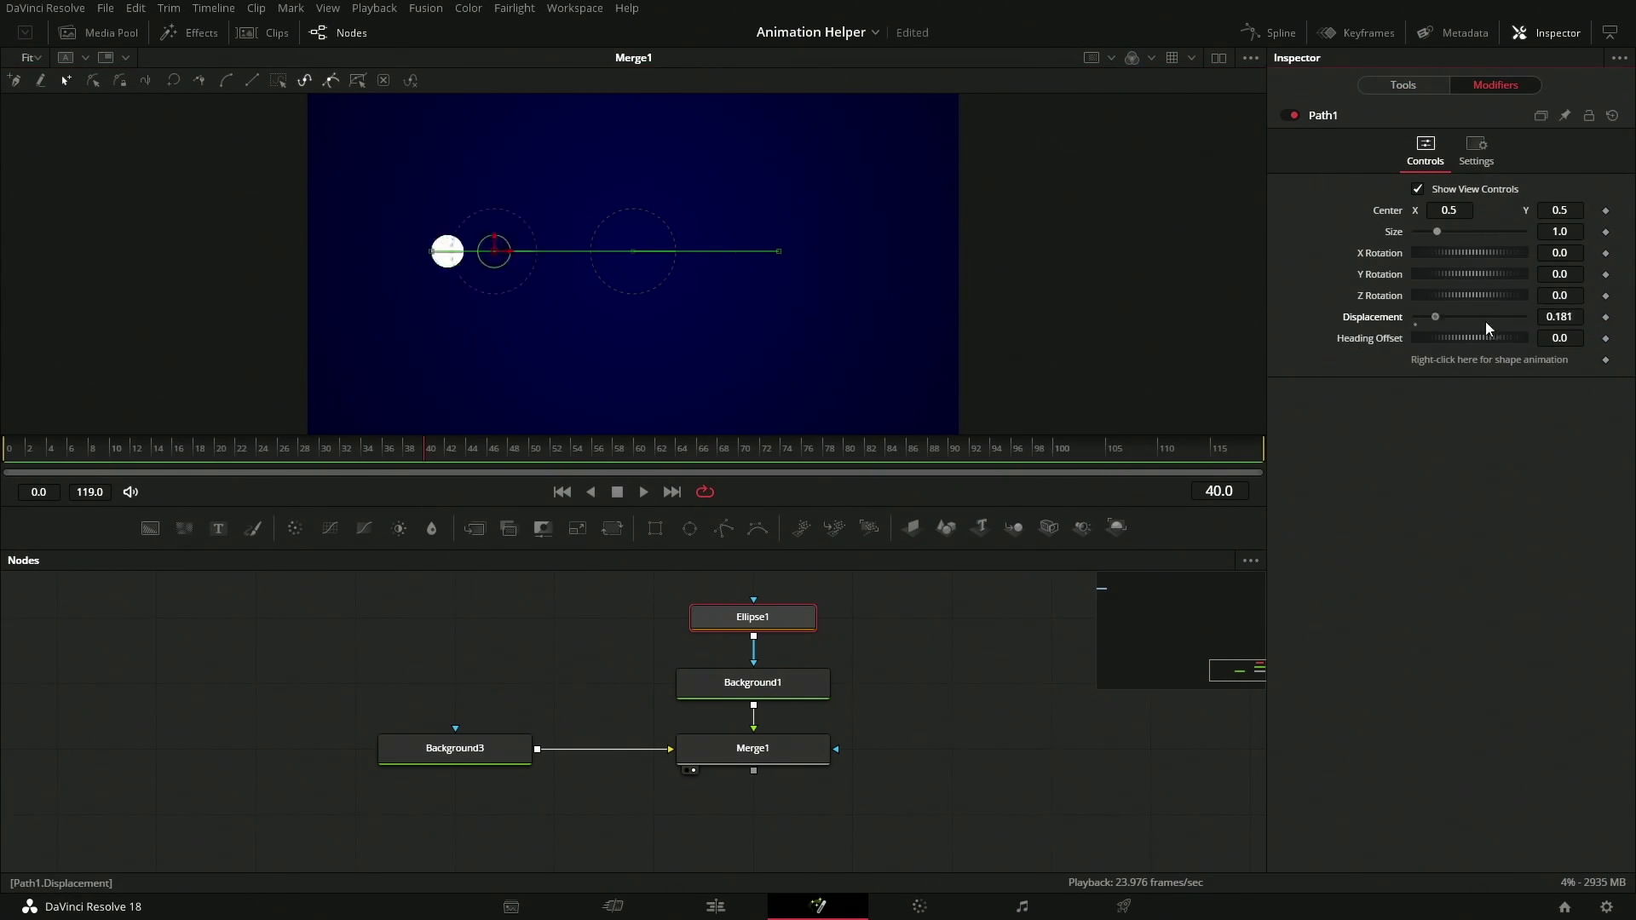
{"action": "mouse_move", "coordinate": [1485, 320]}
{"action": "left_mouse_down"}
{"action": "mouse_move", "coordinate": [1508, 330]}
{"action": "mouse_move", "coordinate": [1465, 336]}
{"action": "left_mouse_up"}
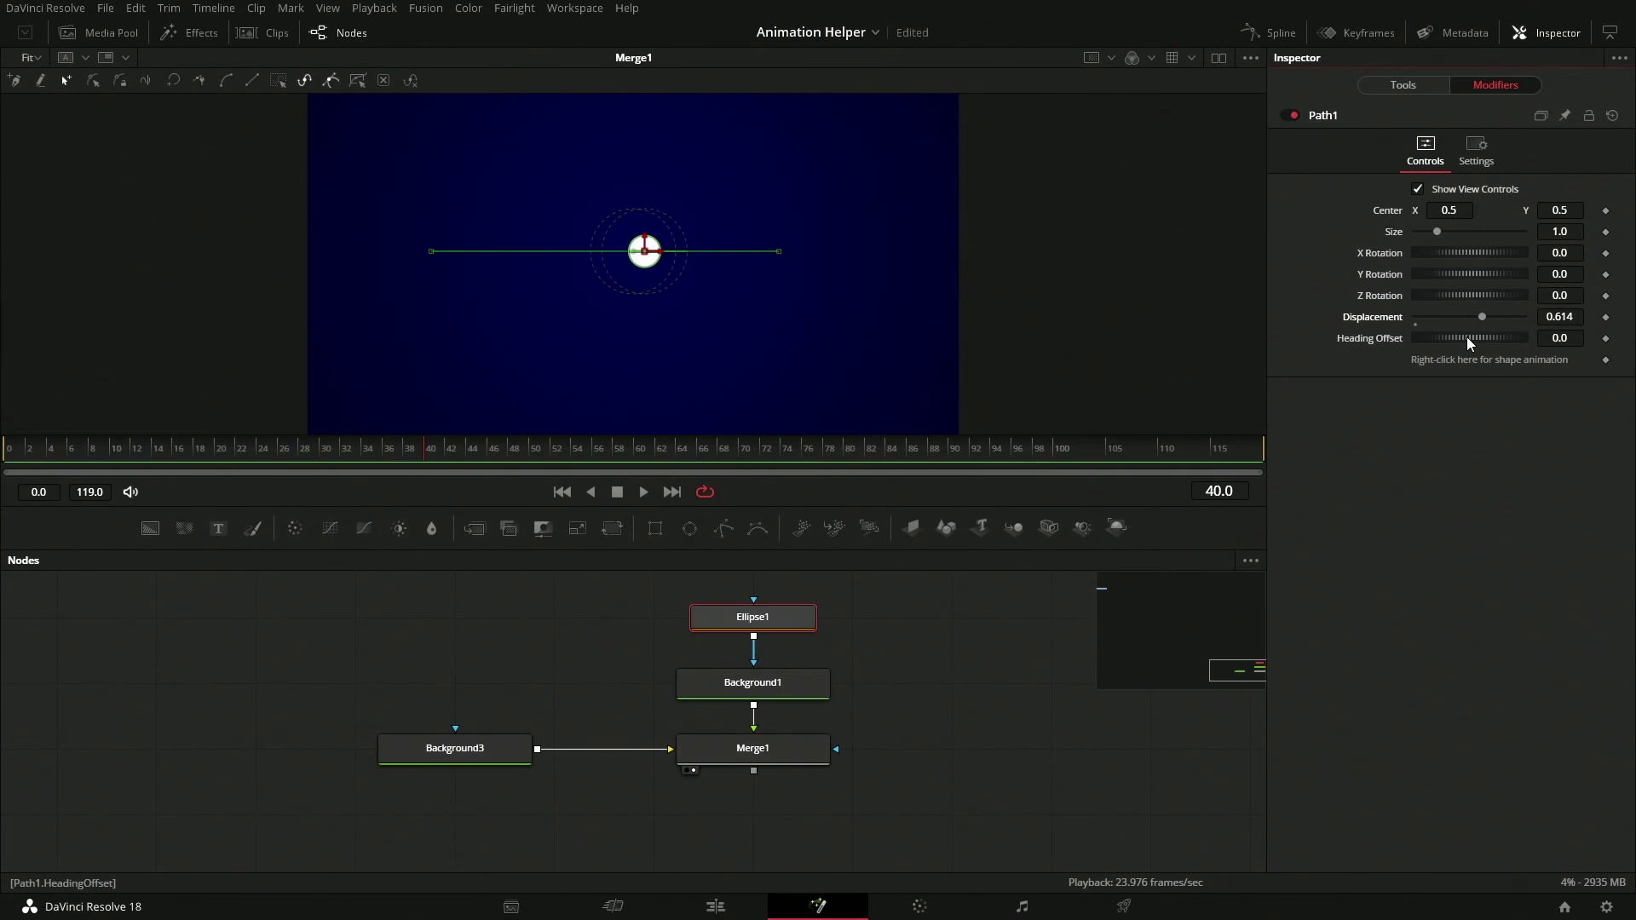
Modify Path1's Displacement with Anim Curves and scrub to frame 119 to preview
{"action": "right_click", "coordinate": [1382, 319]}
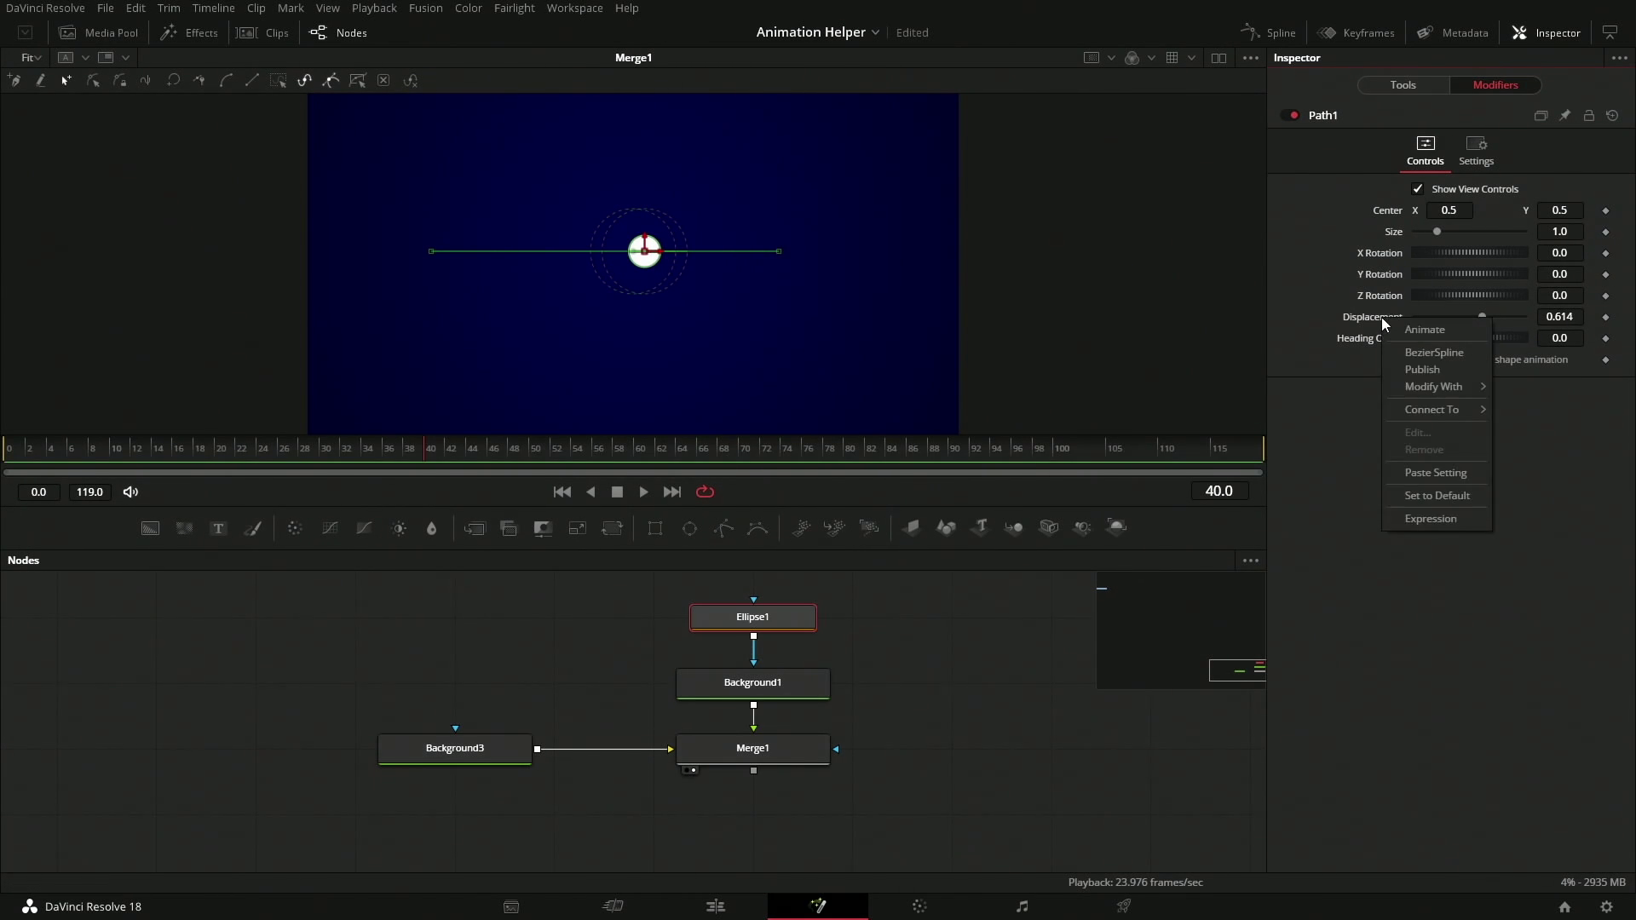
{"action": "mouse_move", "coordinate": [1448, 387]}
{"action": "left_click", "coordinate": [1316, 391]}
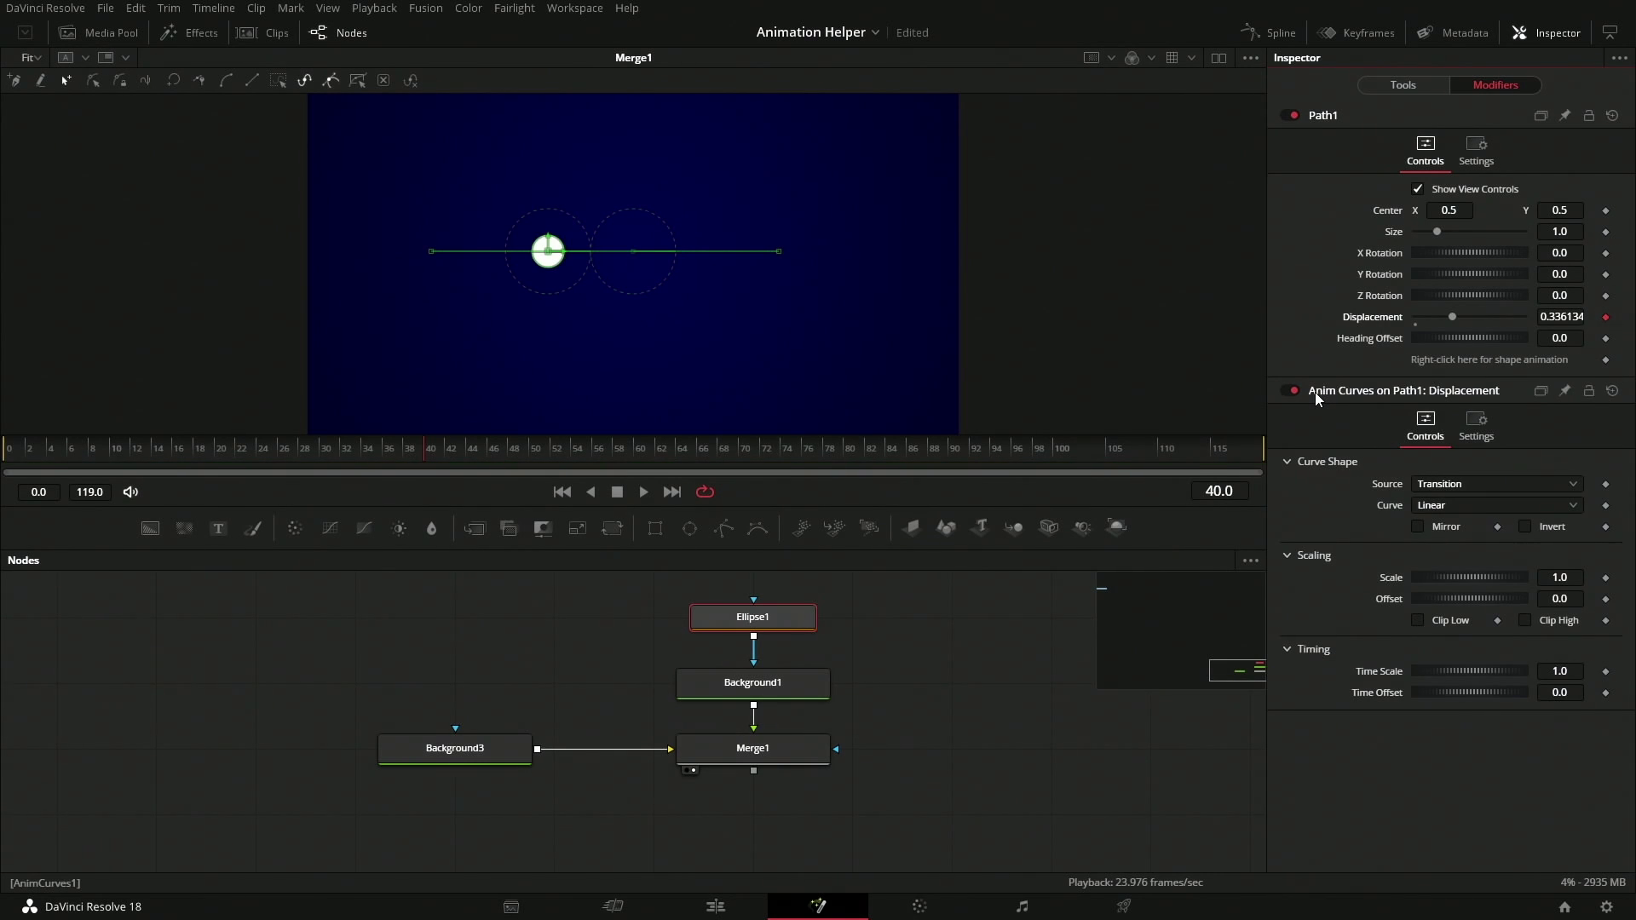
{"action": "left_click_drag", "start_coordinate": [458, 448], "coordinate": [637, 477]}
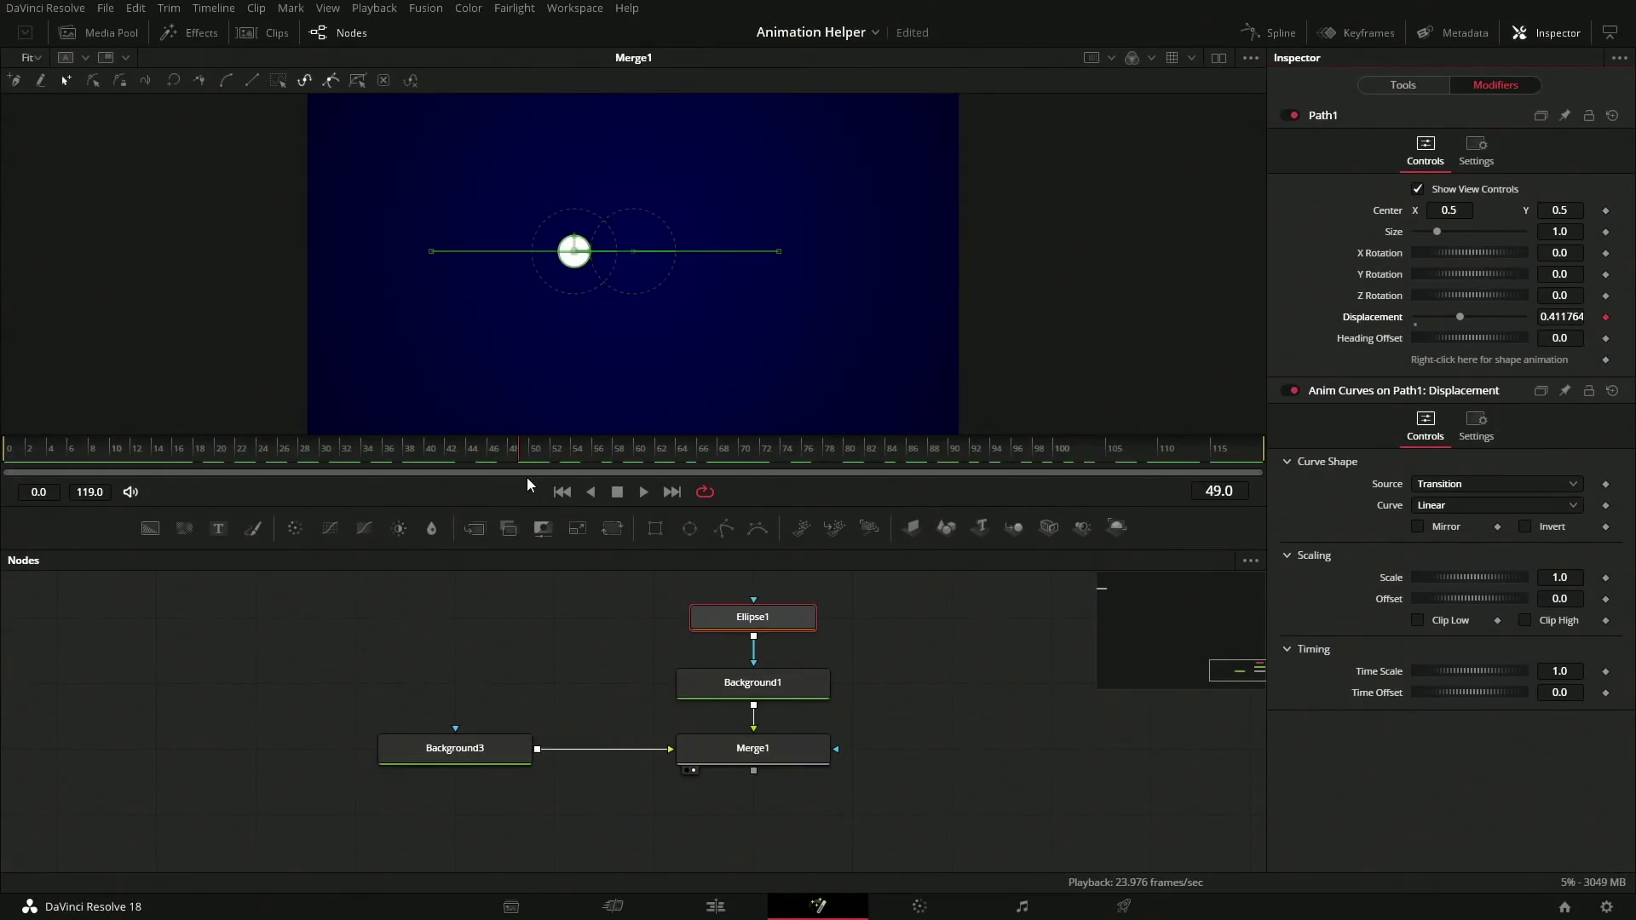
Try an Easing curve with Elastic out, then switch the Anim Curves curve to Custom
{"action": "left_click", "coordinate": [1439, 487]}
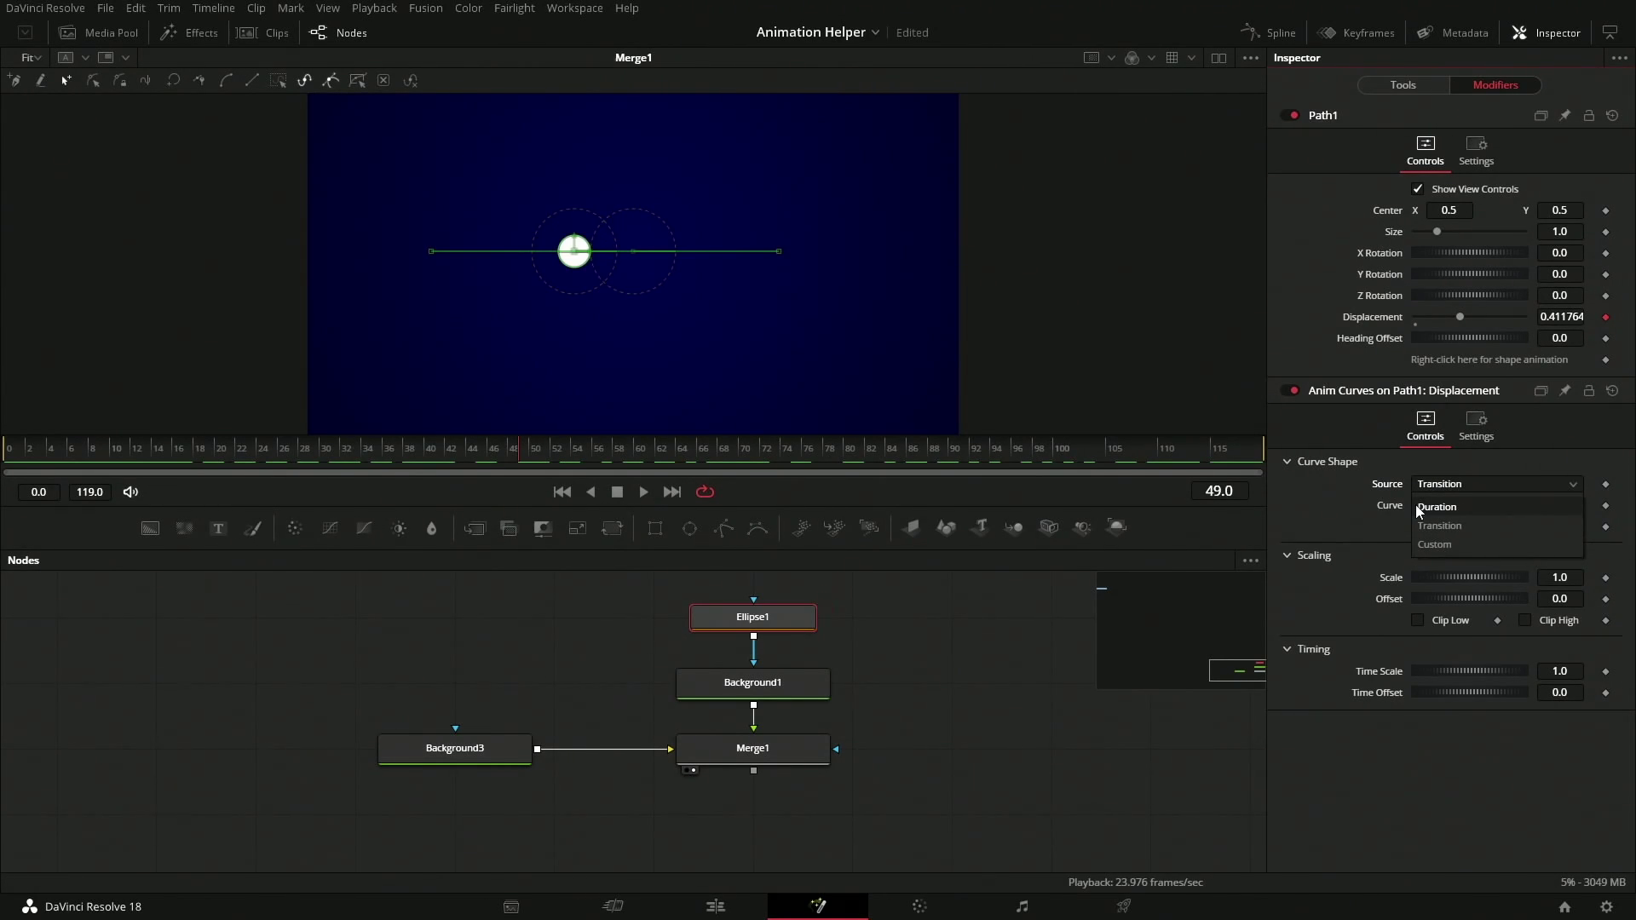
{"action": "left_click", "coordinate": [1419, 526]}
{"action": "left_click", "coordinate": [1470, 505]}
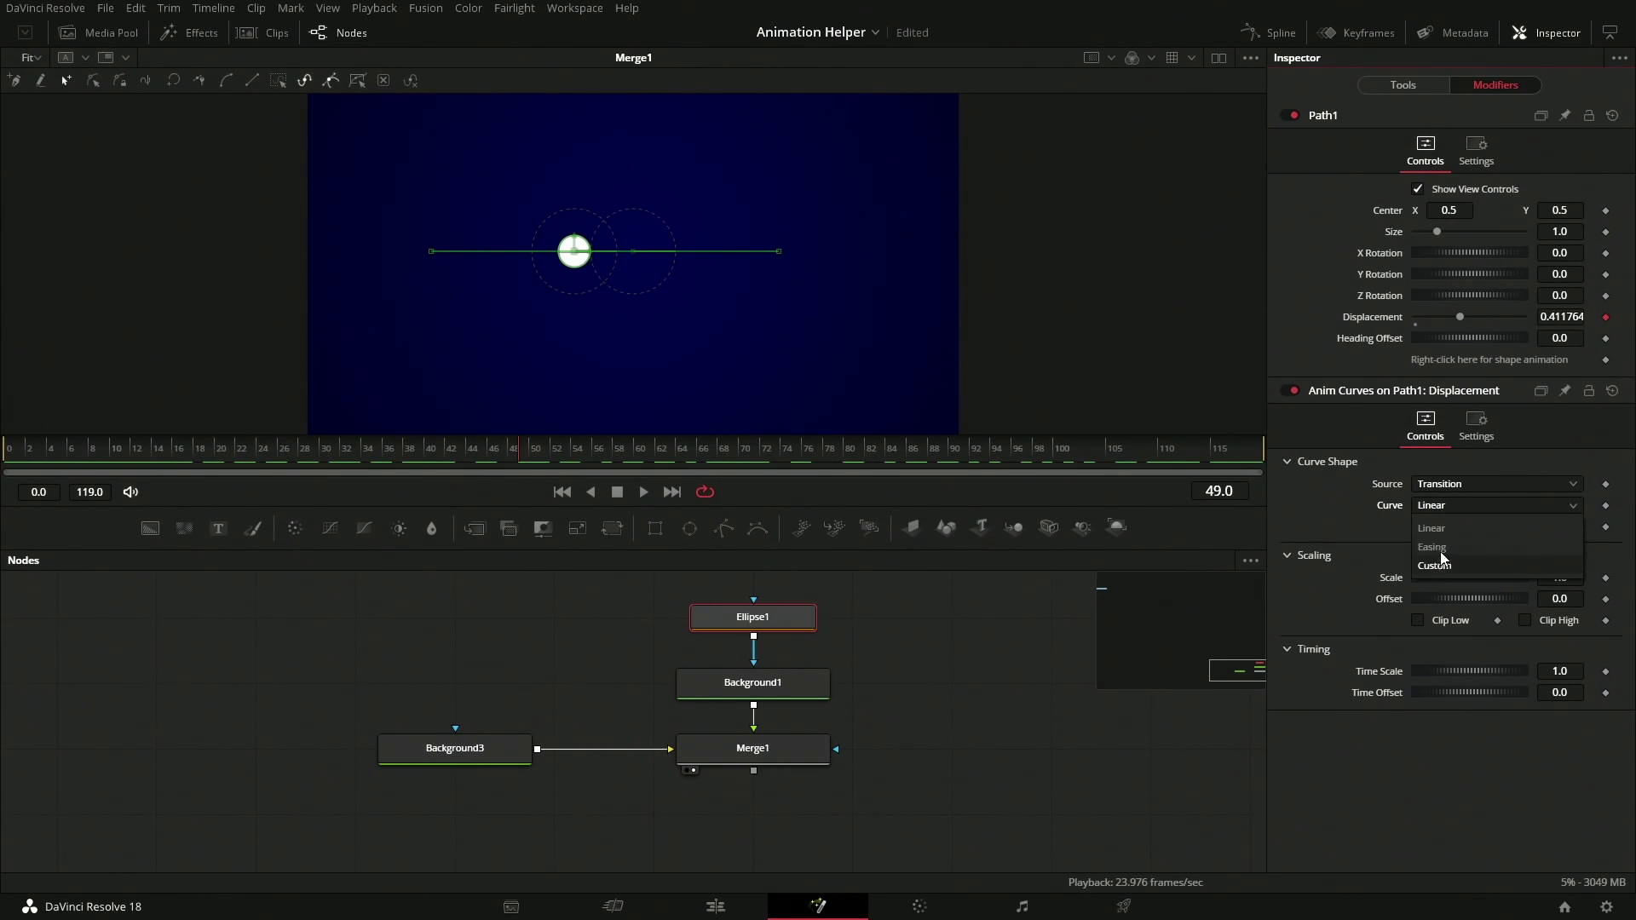
{"action": "left_click", "coordinate": [1443, 547]}
{"action": "left_click", "coordinate": [1556, 526]}
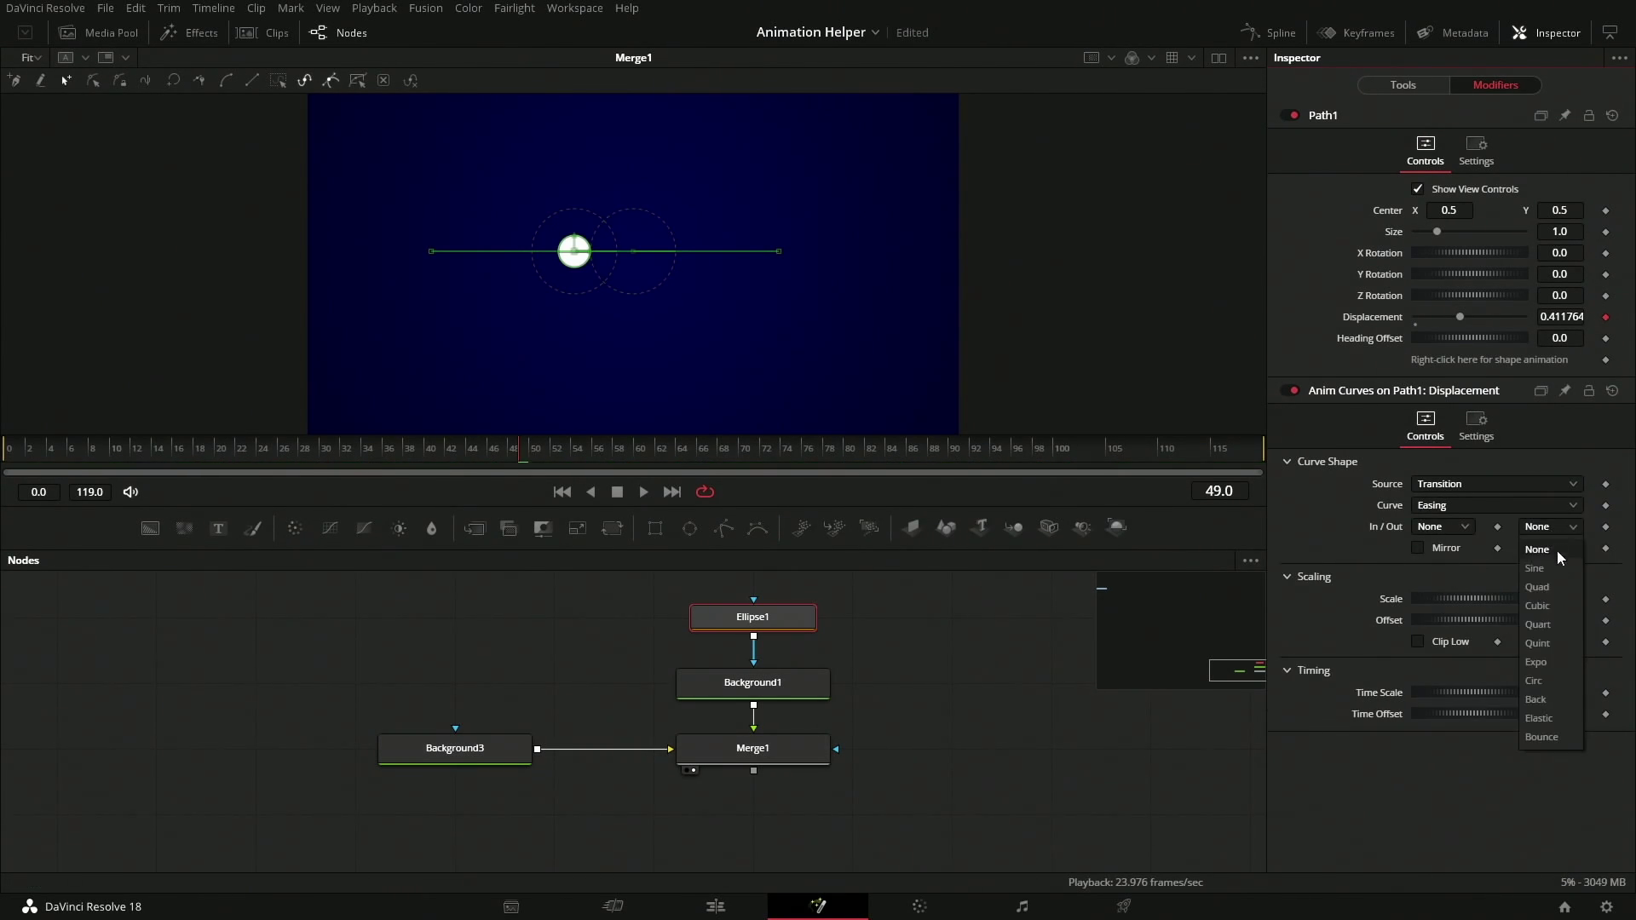
{"action": "left_click", "coordinate": [1540, 718]}
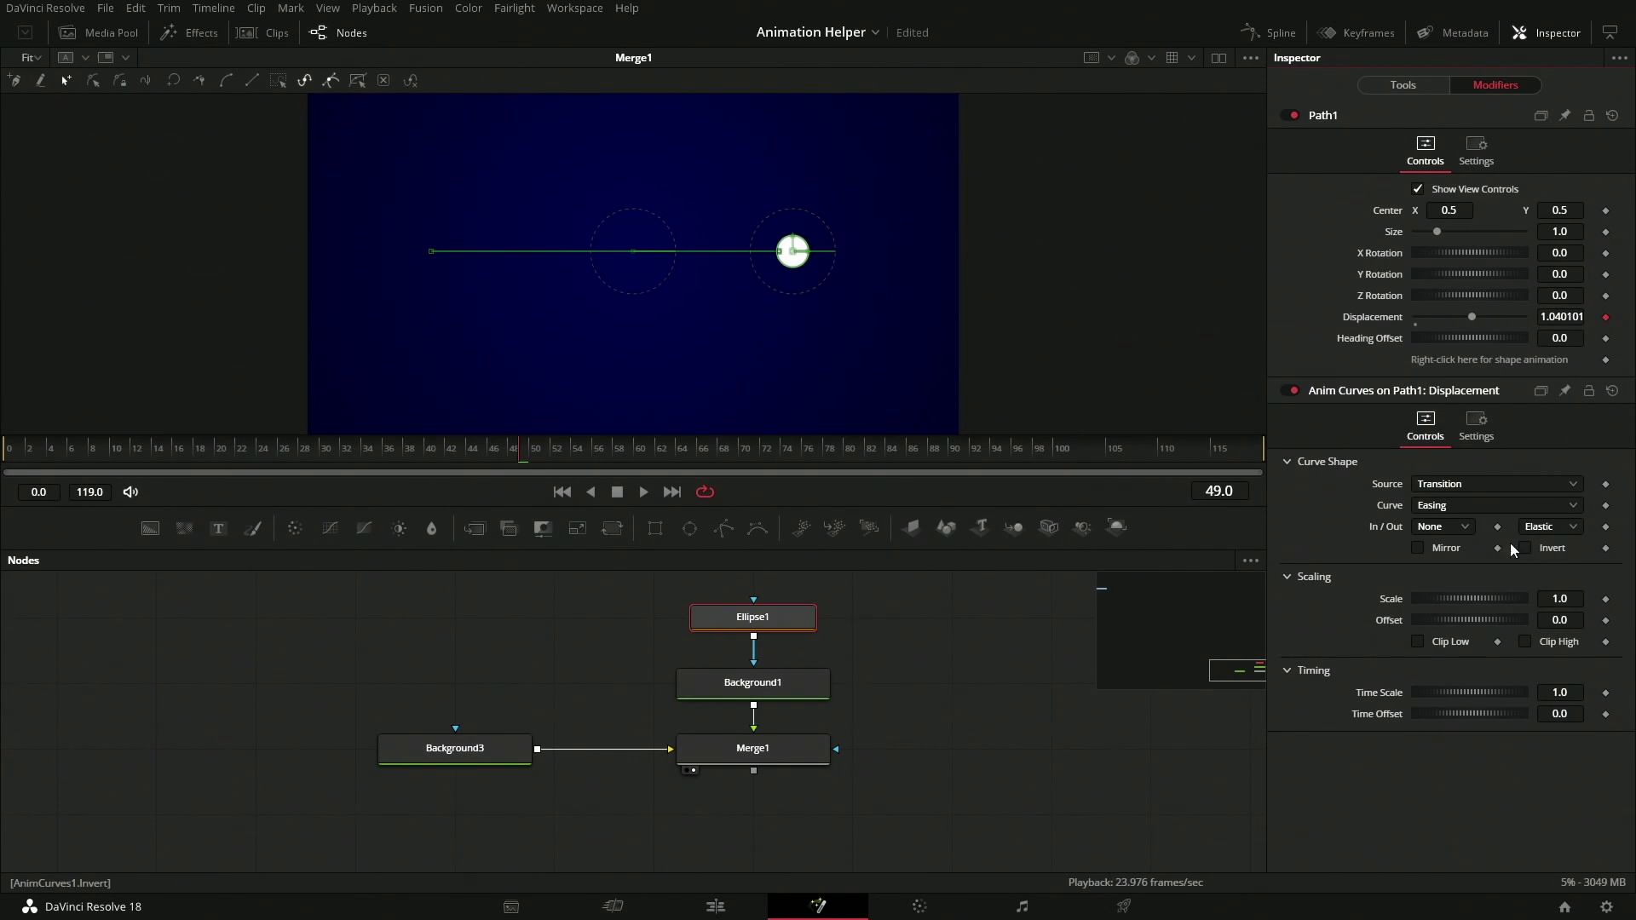
{"action": "left_click", "coordinate": [1491, 508]}
{"action": "left_click", "coordinate": [1460, 565]}
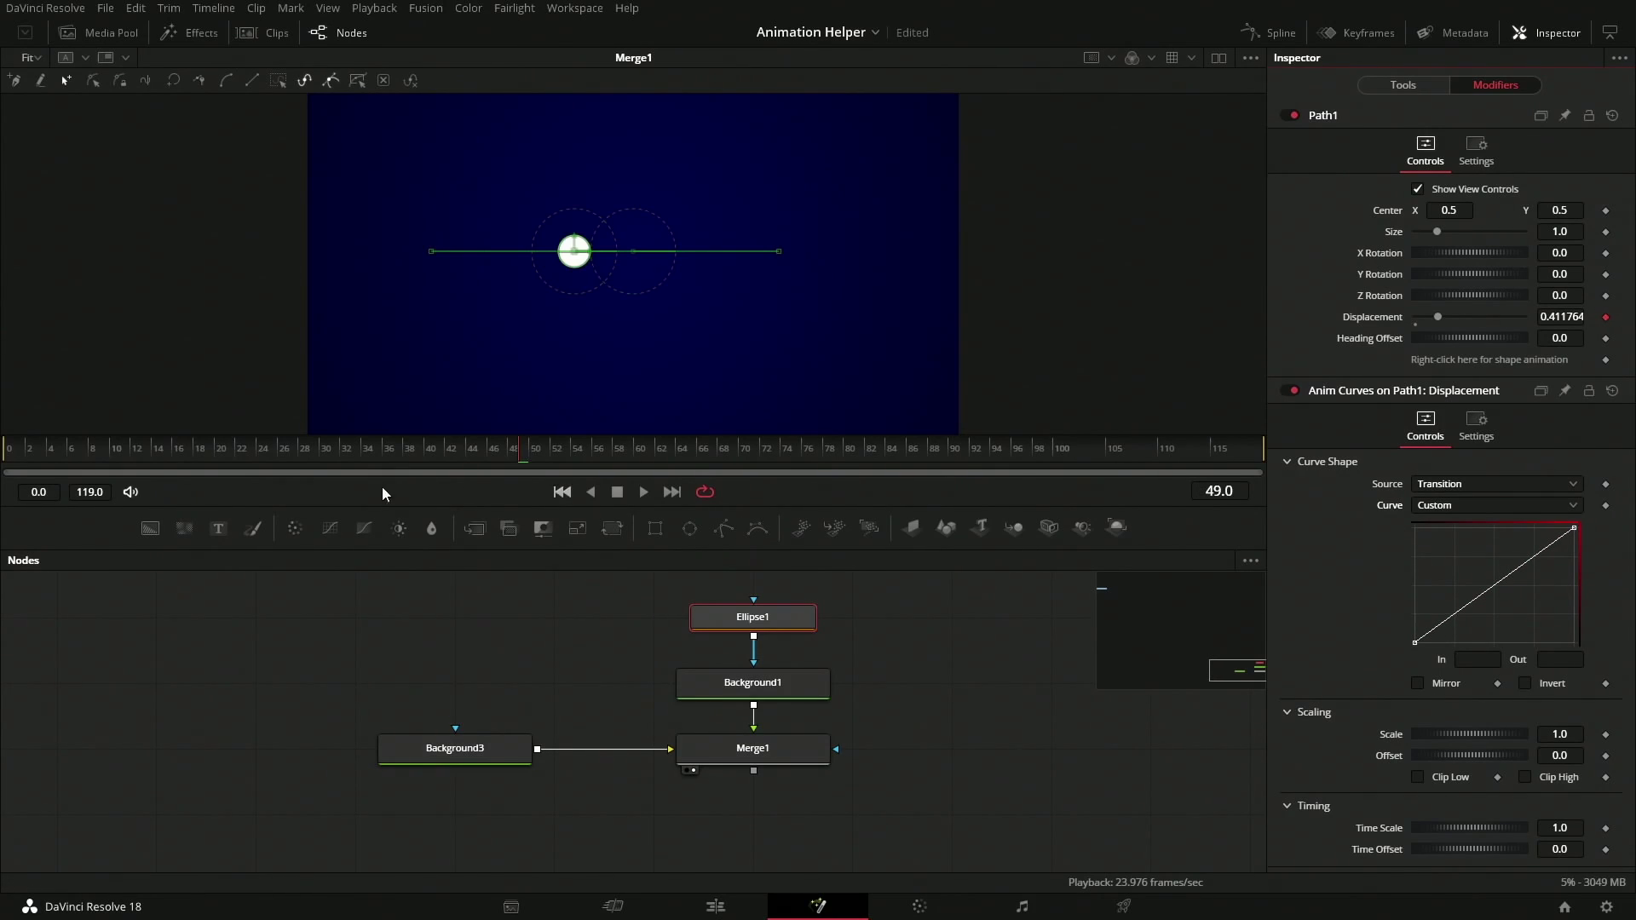
Set the curve source to Custom and key an Input of 1.0 at frame 31
{"action": "key", "text": "["}
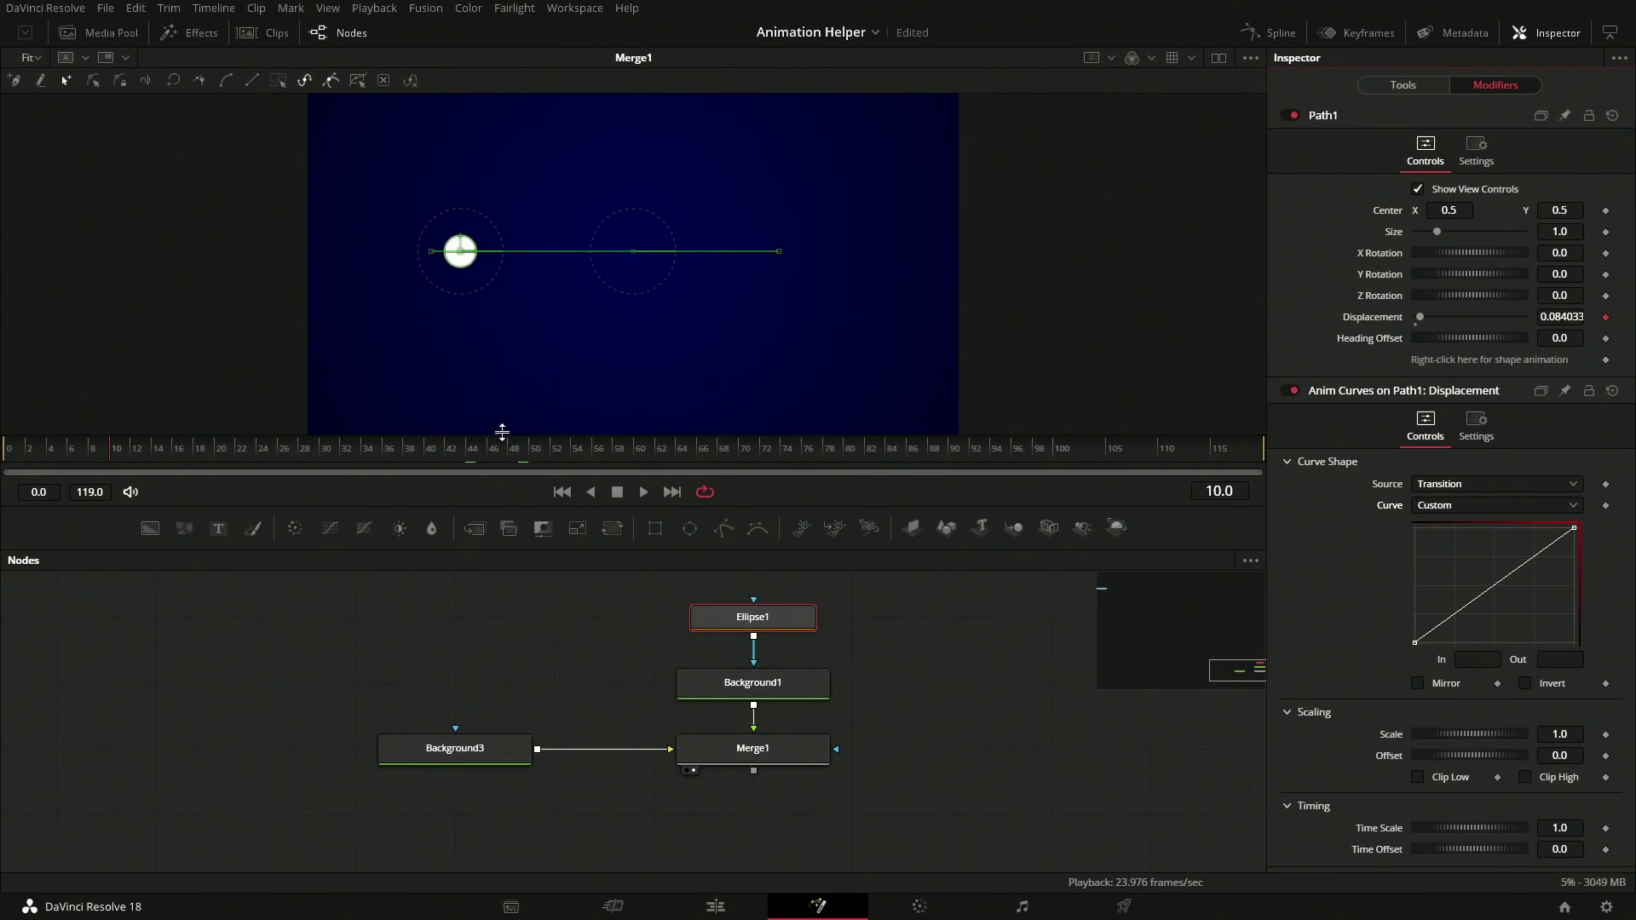
{"action": "left_click", "coordinate": [1484, 484]}
{"action": "left_click", "coordinate": [1462, 549]}
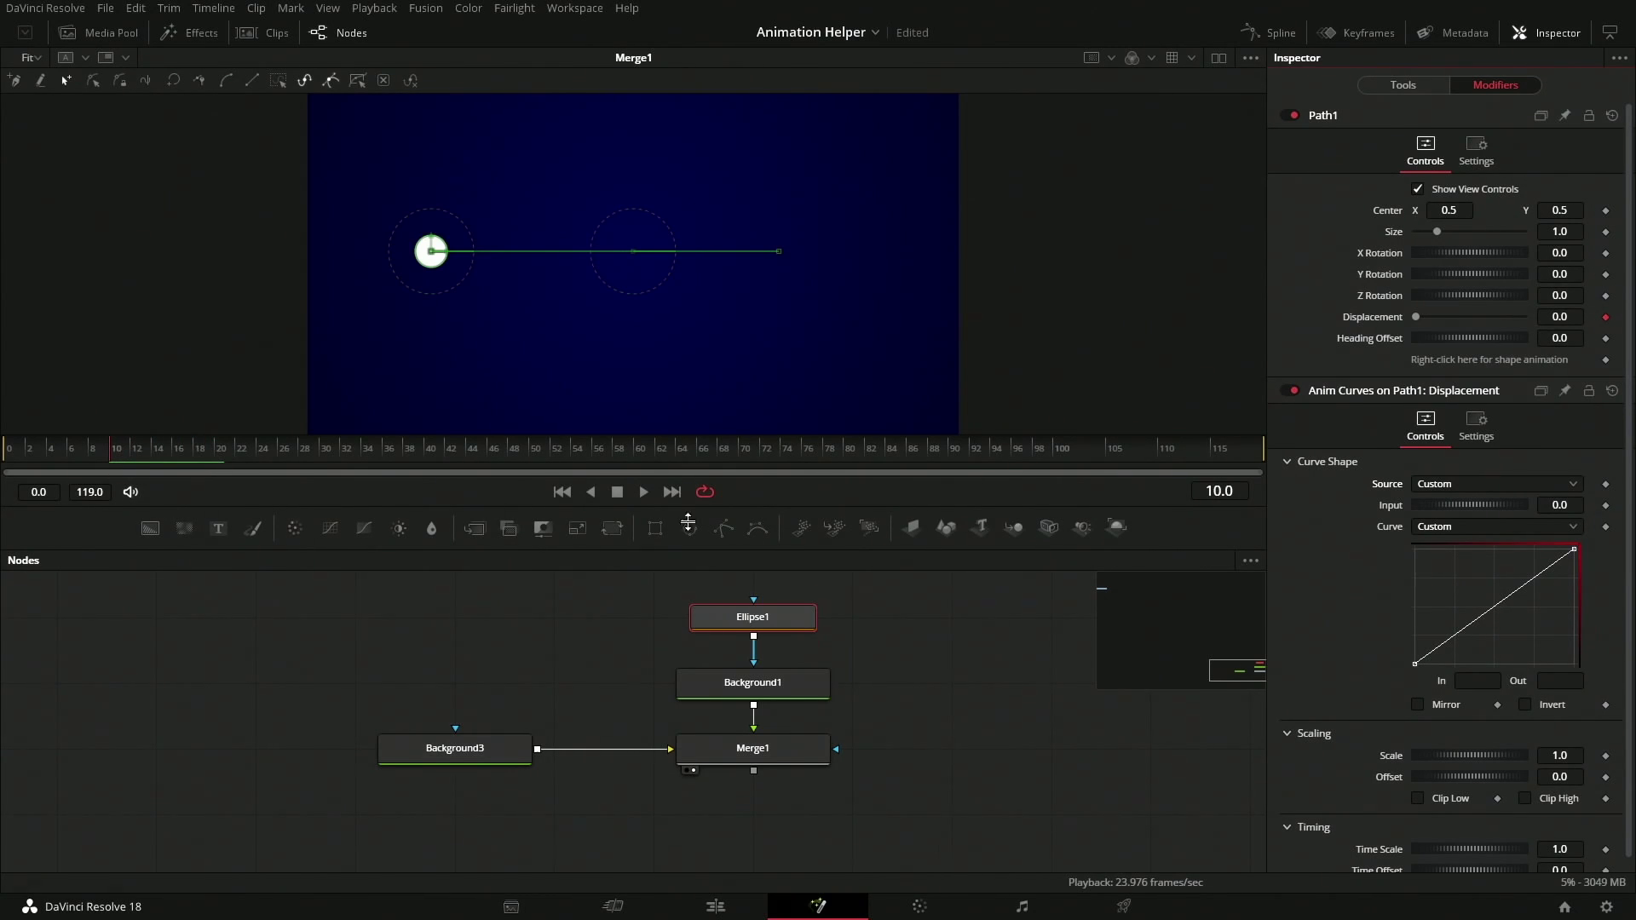
{"action": "left_click_drag", "start_coordinate": [176, 469], "coordinate": [340, 457]}
{"action": "left_click", "coordinate": [1559, 505]}
{"action": "type", "text": "1"}
{"action": "key", "text": "Return"}
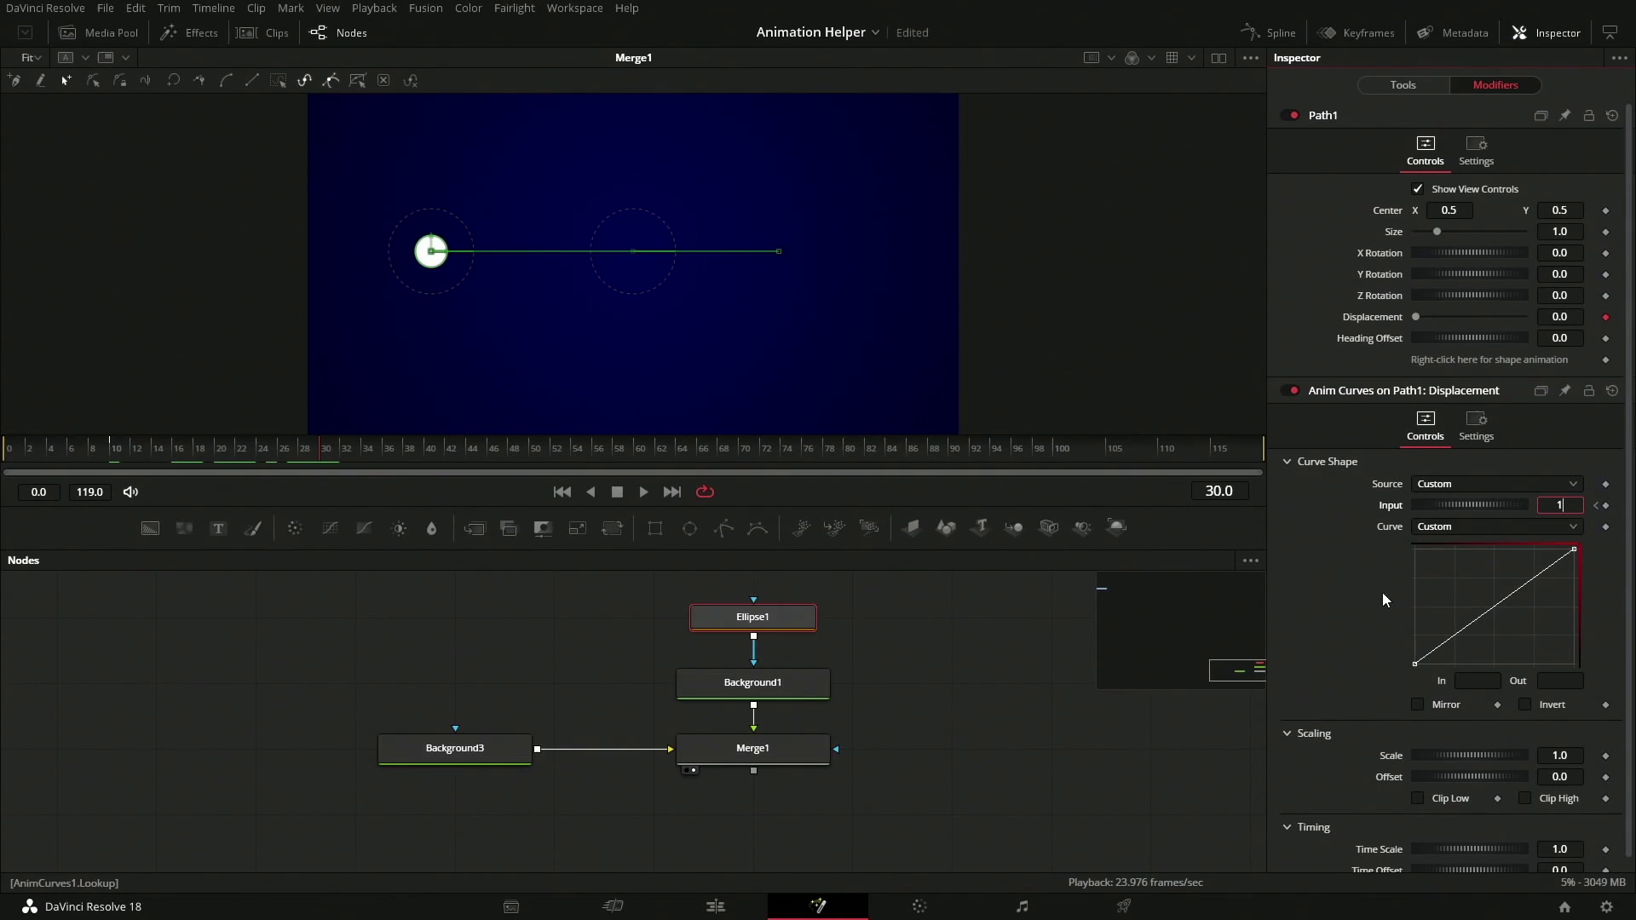
Bend the custom curve upward with a new point and replay, stopping at frame 39
{"action": "mouse_move", "coordinate": [126, 455]}
{"action": "left_mouse_down"}
{"action": "mouse_move", "coordinate": [106, 454]}
{"action": "mouse_move", "coordinate": [123, 455]}
{"action": "left_mouse_up"}
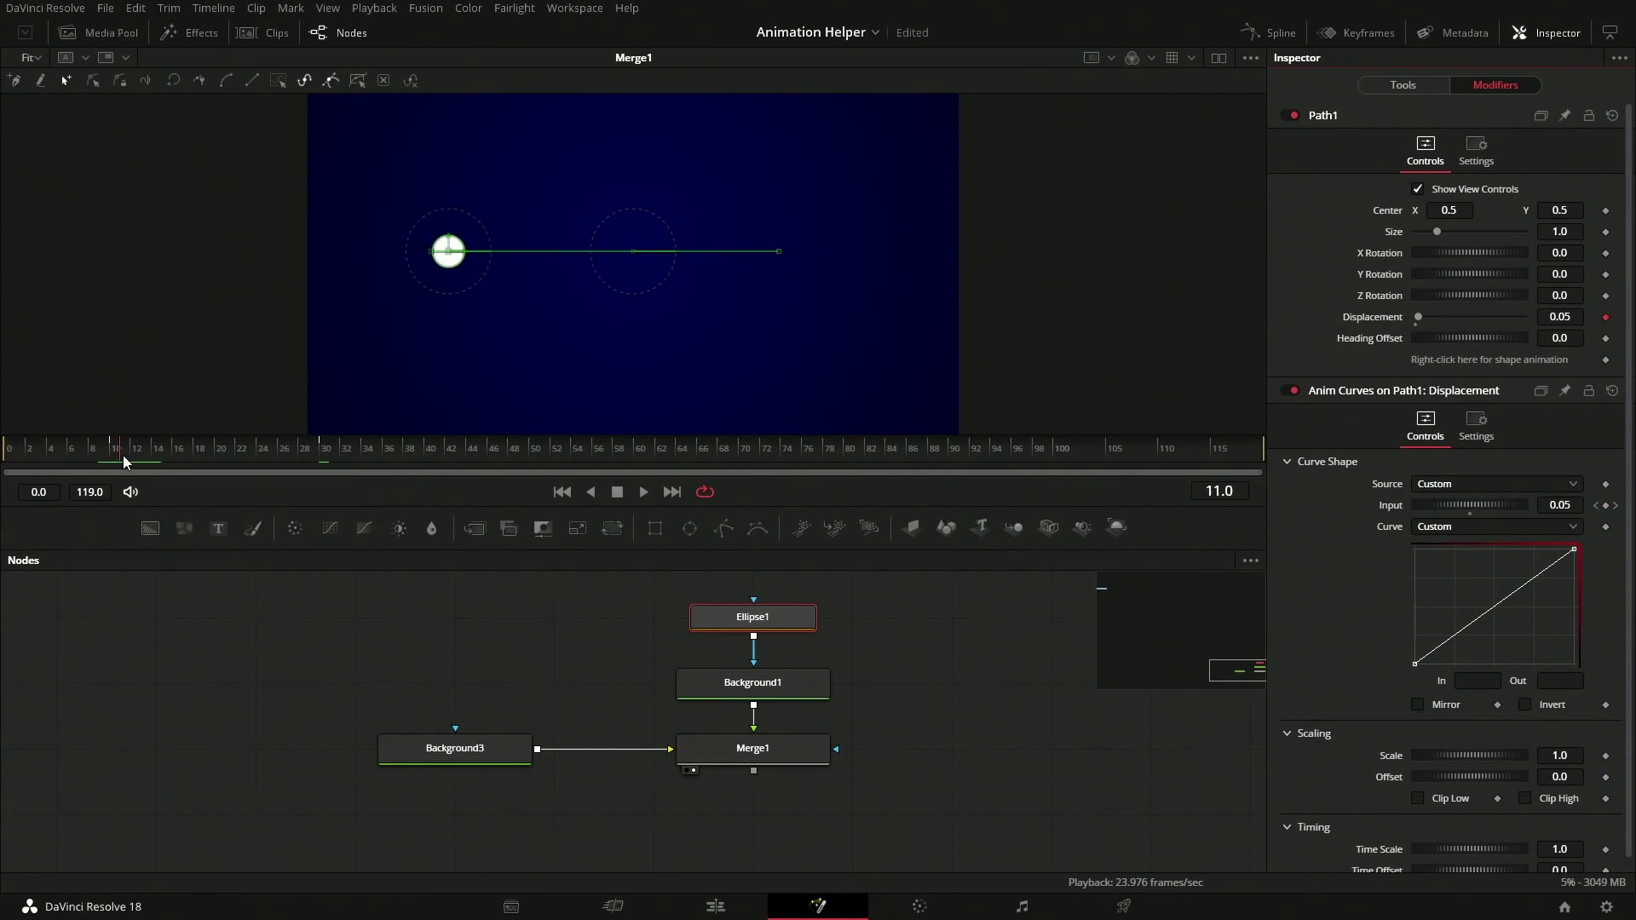
{"action": "key", "text": "space"}
{"action": "key", "text": "space"}
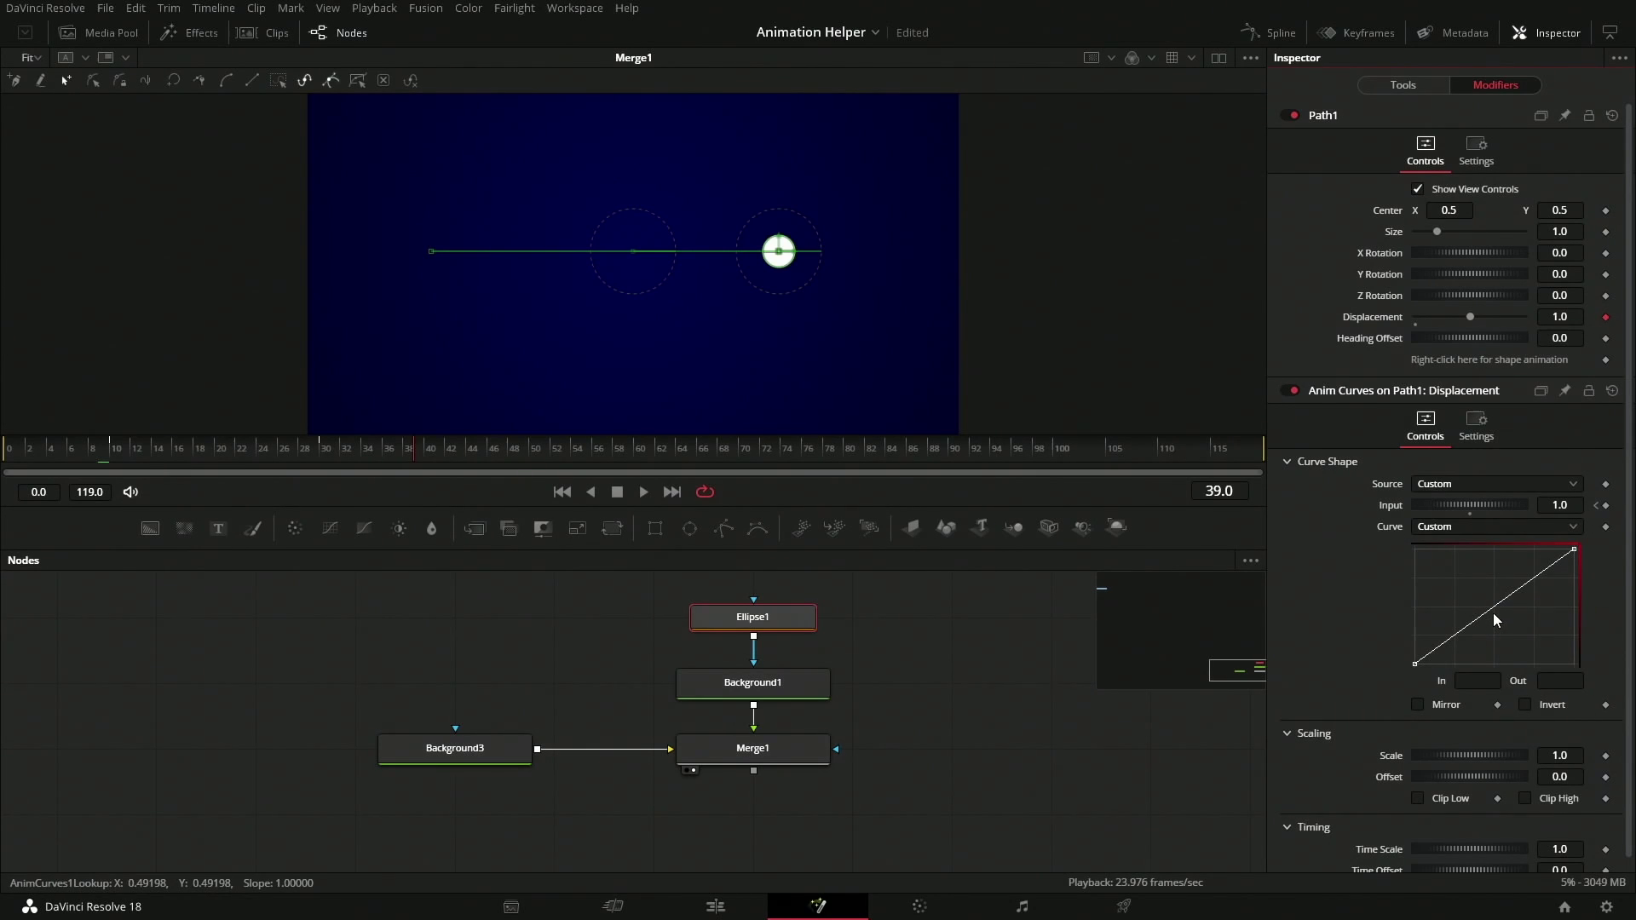
{"action": "left_click_drag", "start_coordinate": [1493, 610], "coordinate": [1462, 575]}
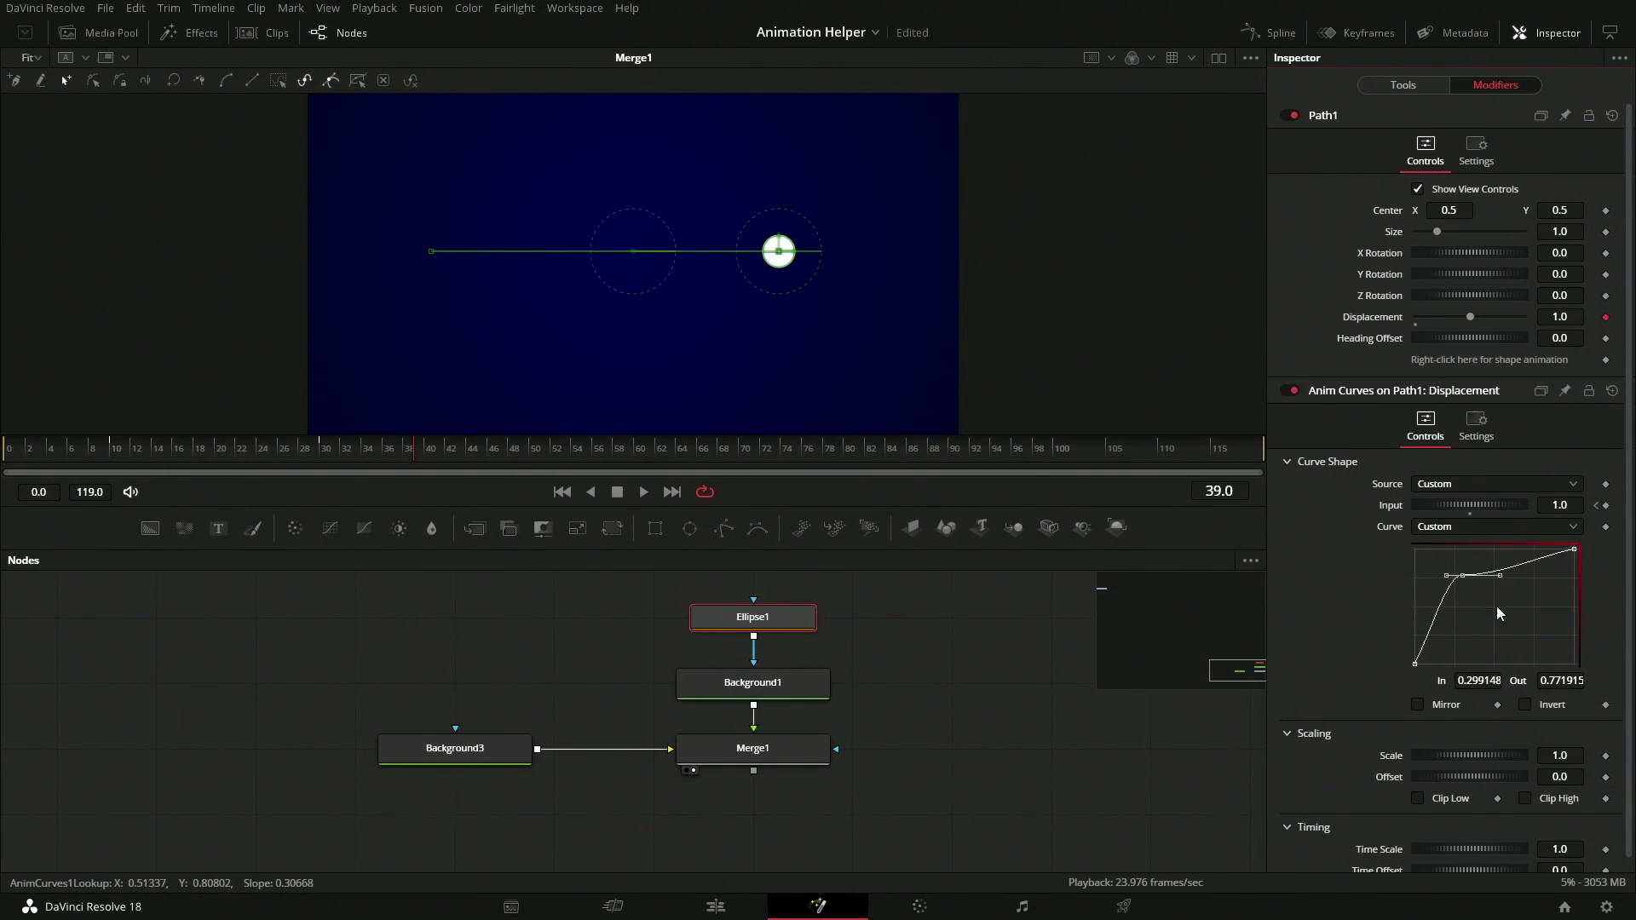
{"action": "left_click_drag", "start_coordinate": [191, 449], "coordinate": [121, 458]}
{"action": "key", "text": "space"}
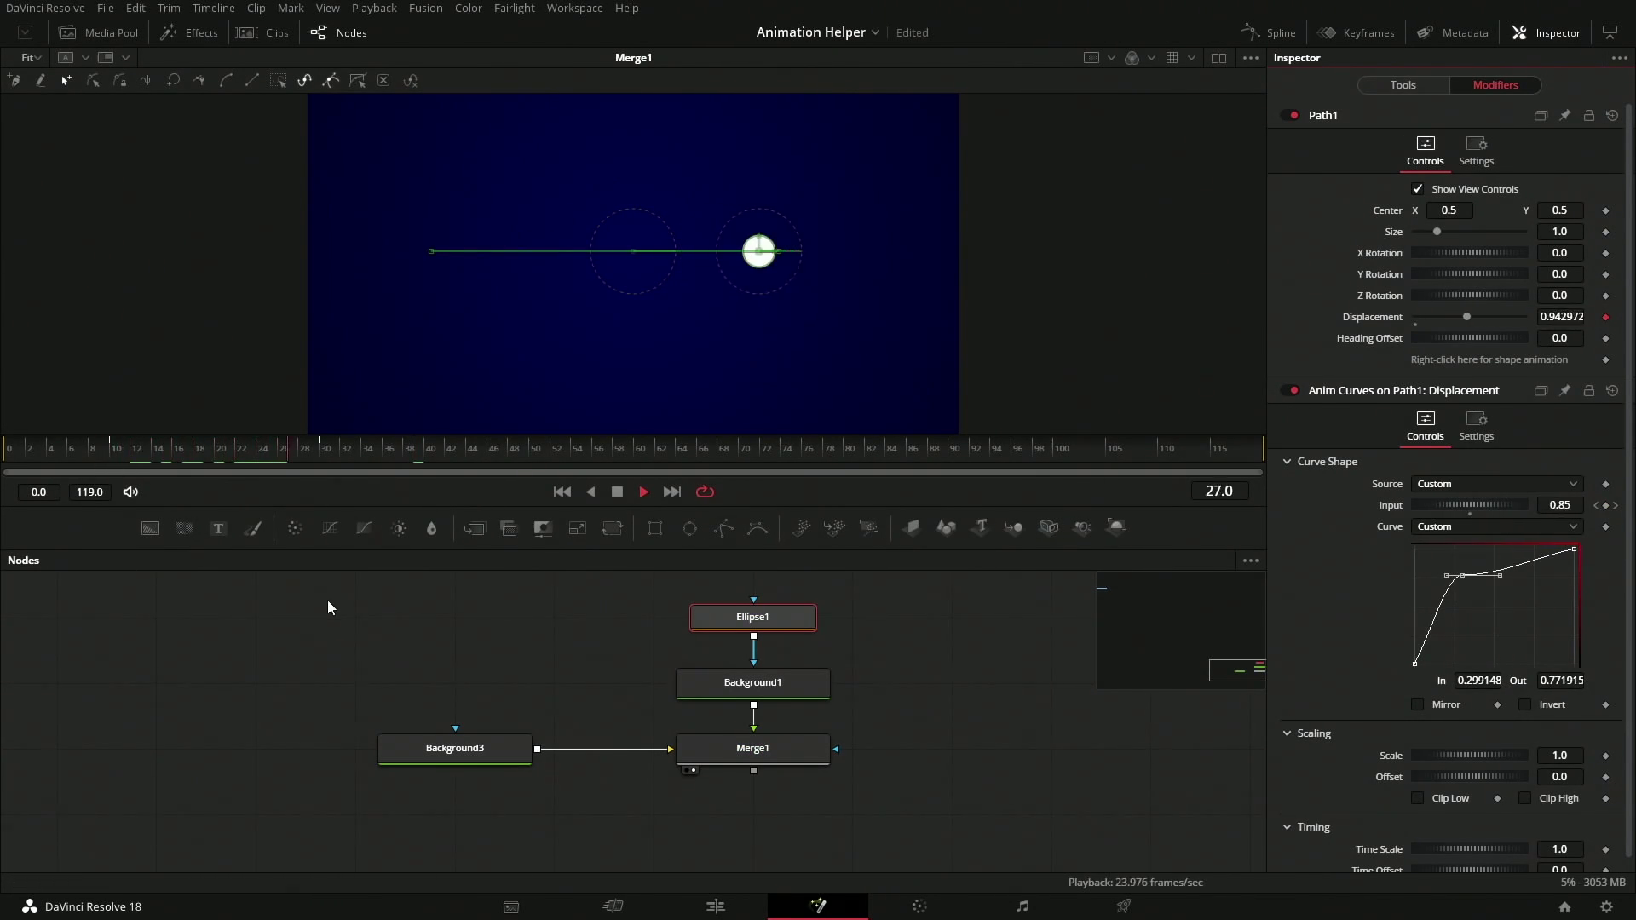
{"action": "key", "text": "space"}
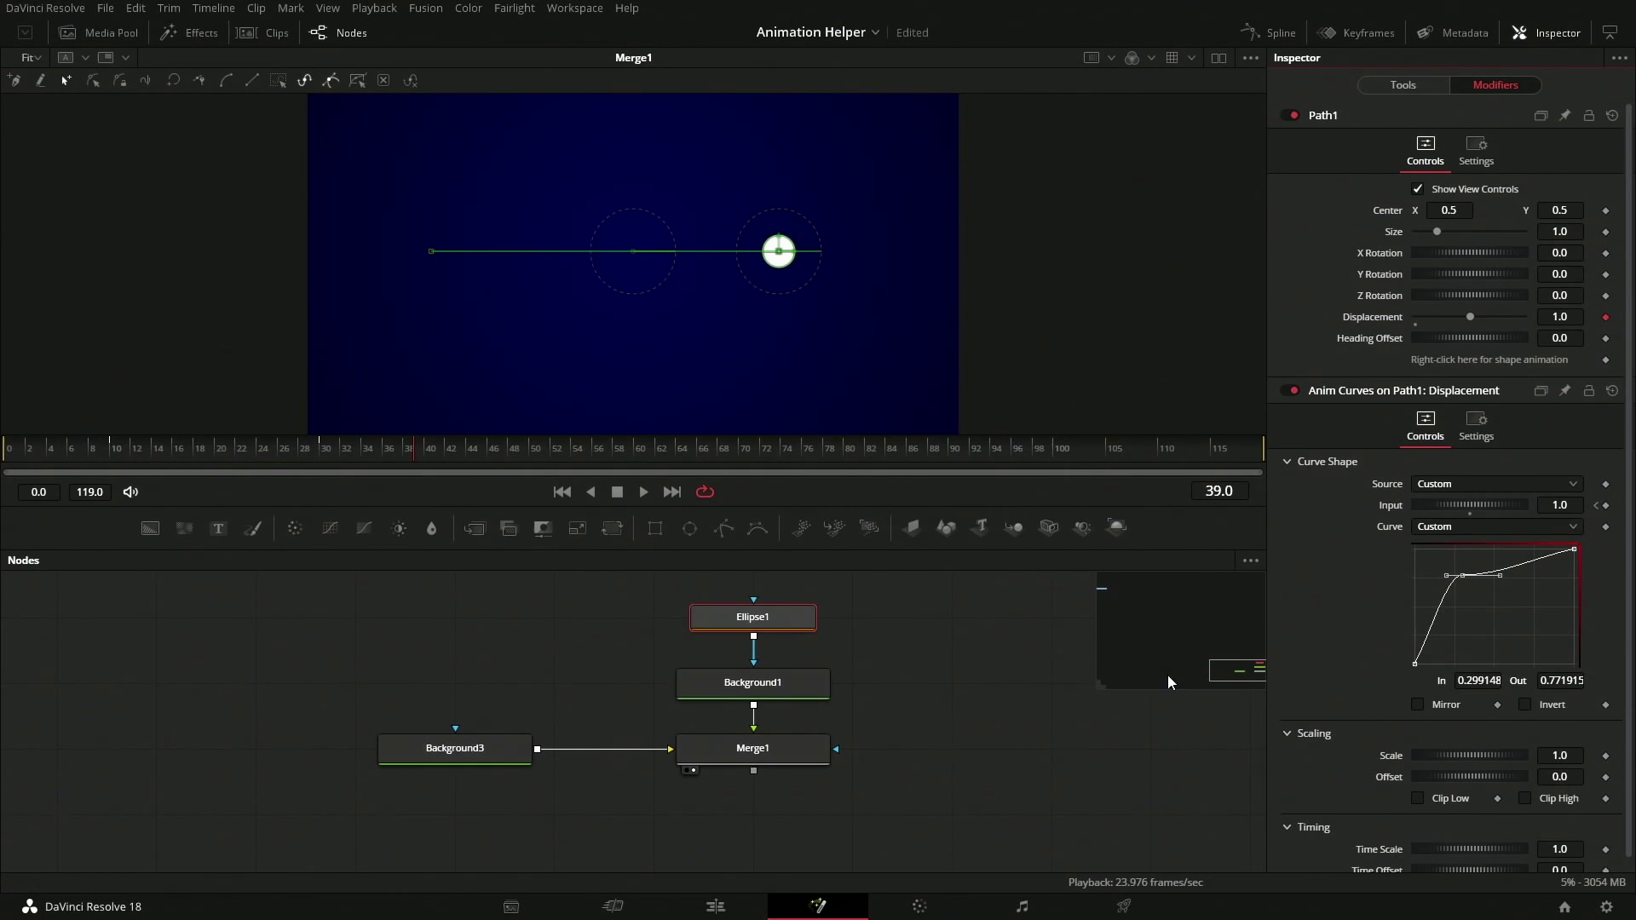
Relaunch the JRTV Animation Helper, list all modifiers, and select AnimCurves1 on Path1
{"action": "left_click", "coordinate": [576, 9]}
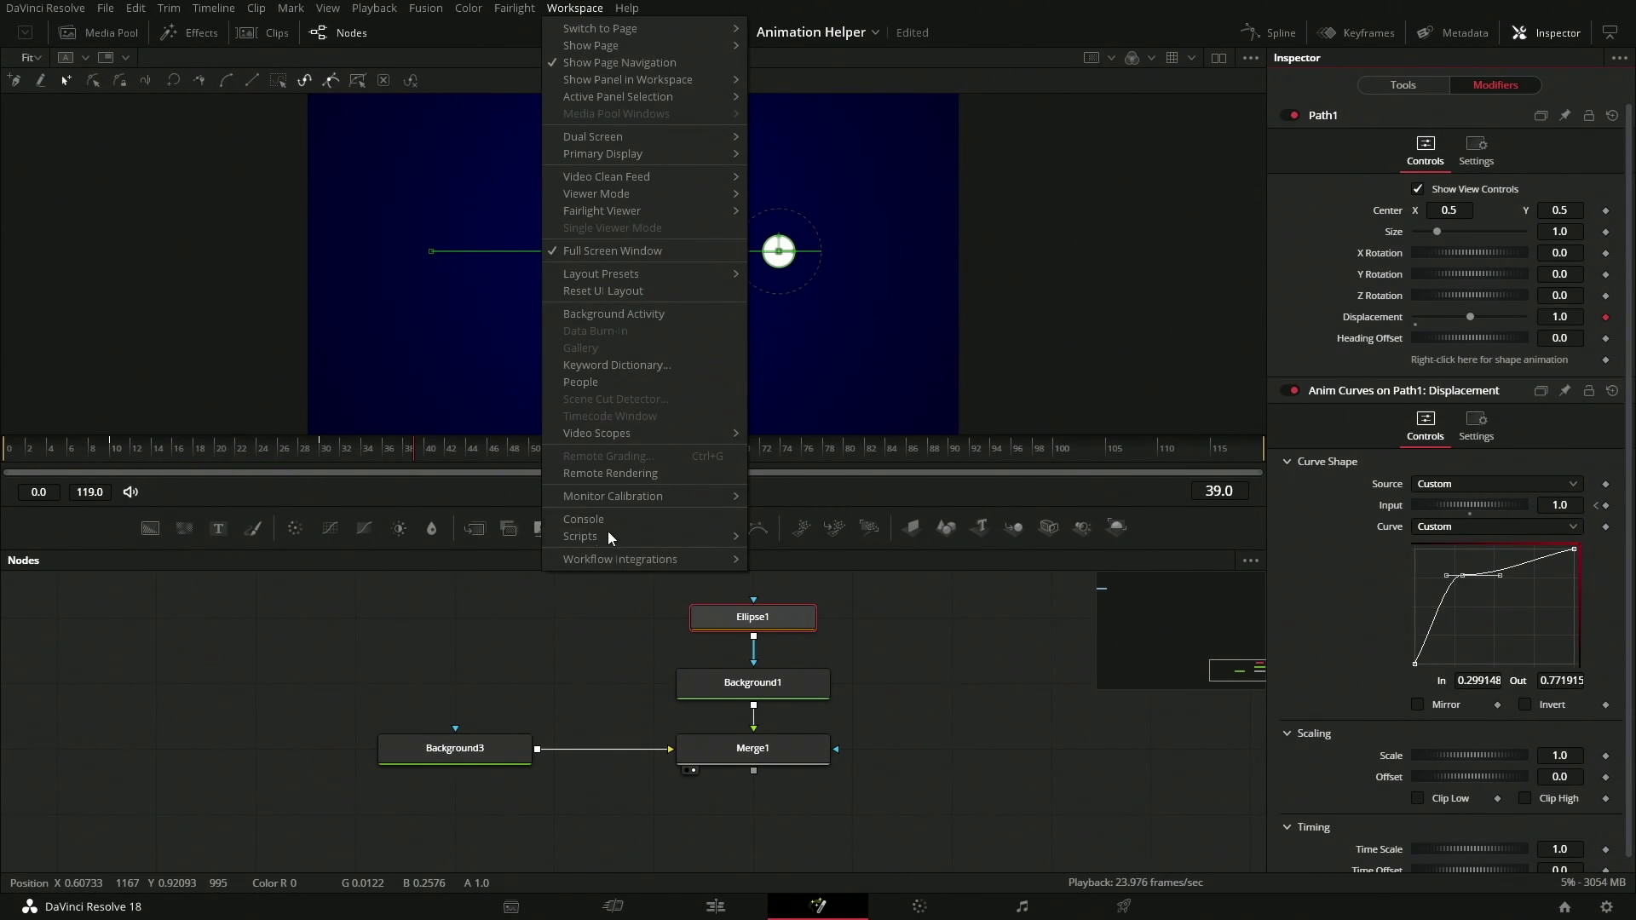
{"action": "mouse_move", "coordinate": [591, 535]}
{"action": "left_click", "coordinate": [817, 558]}
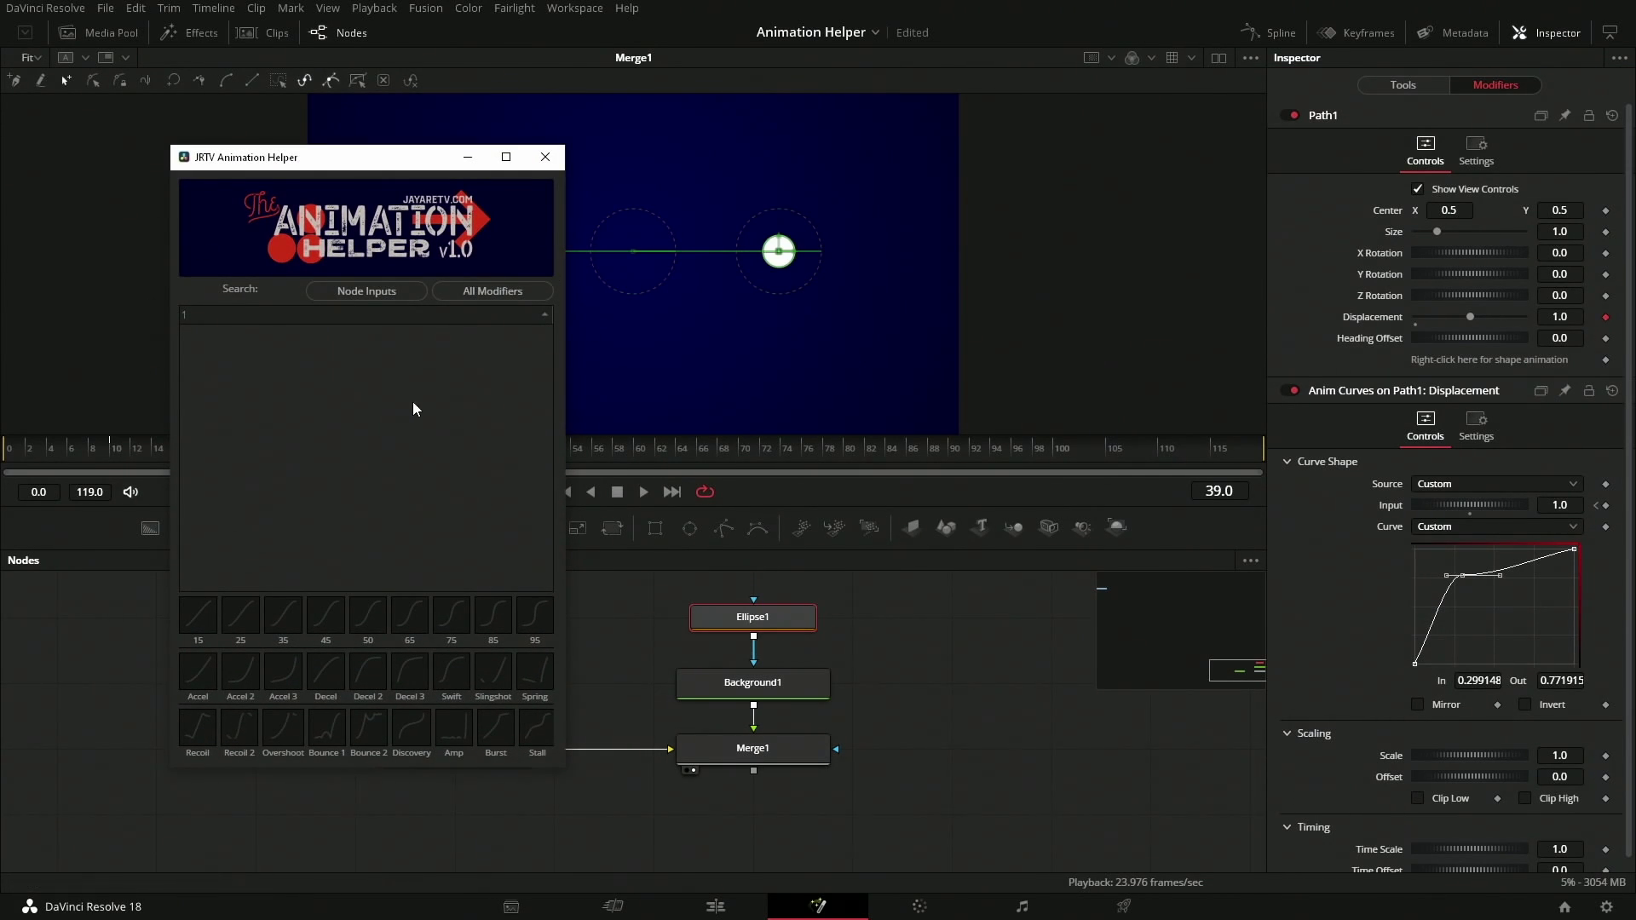
{"action": "left_click", "coordinate": [477, 293]}
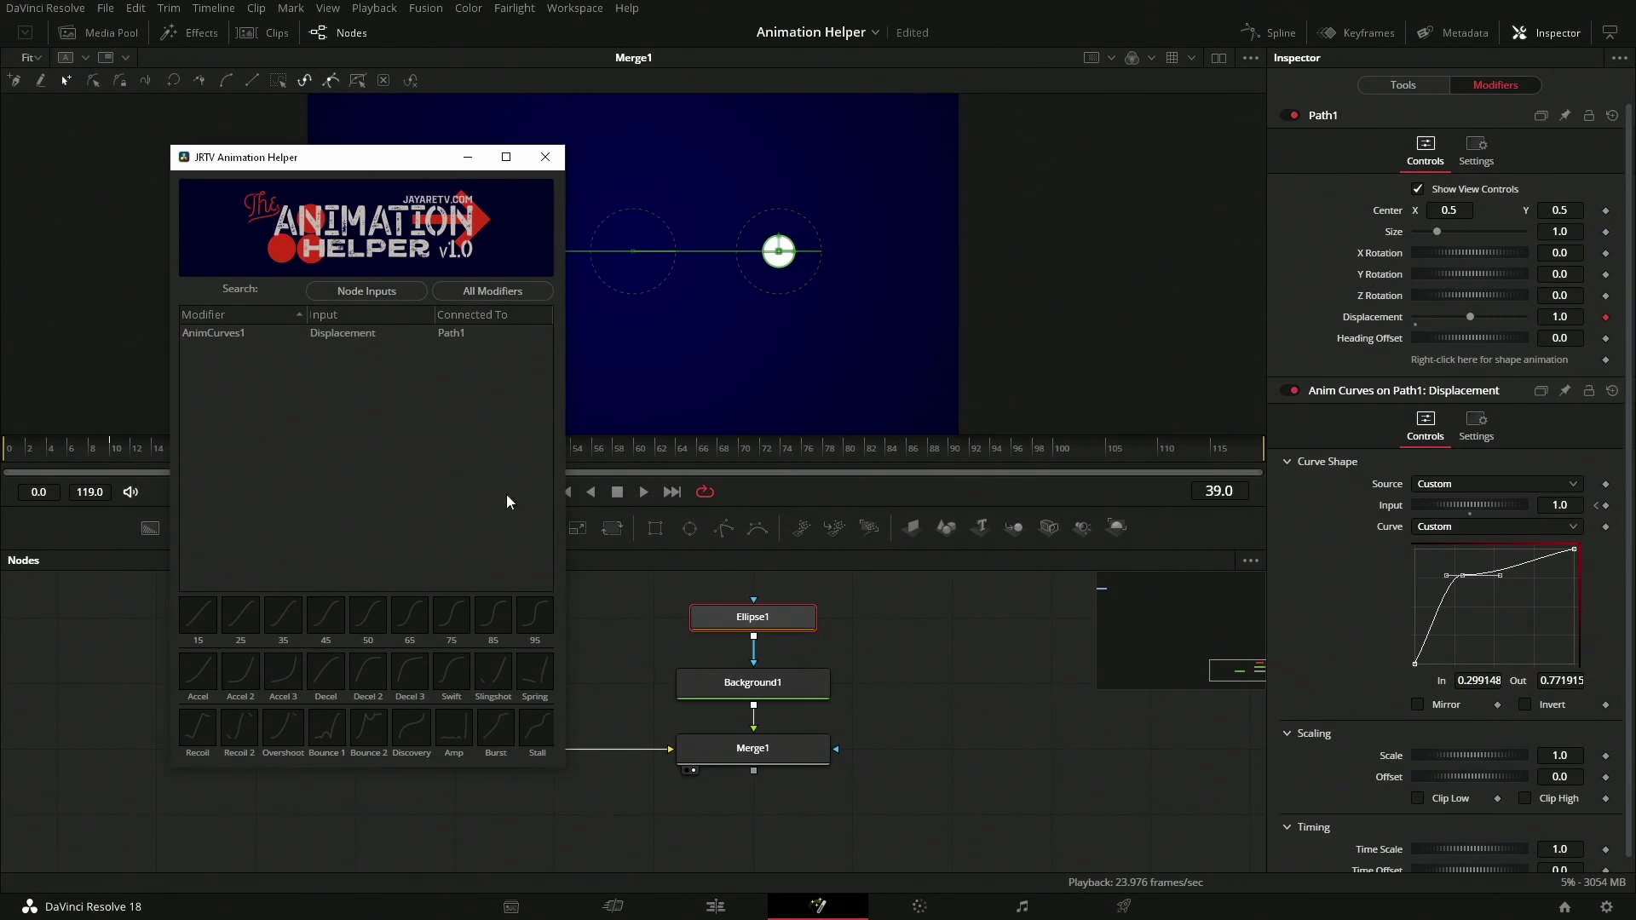
{"action": "left_click", "coordinate": [340, 342]}
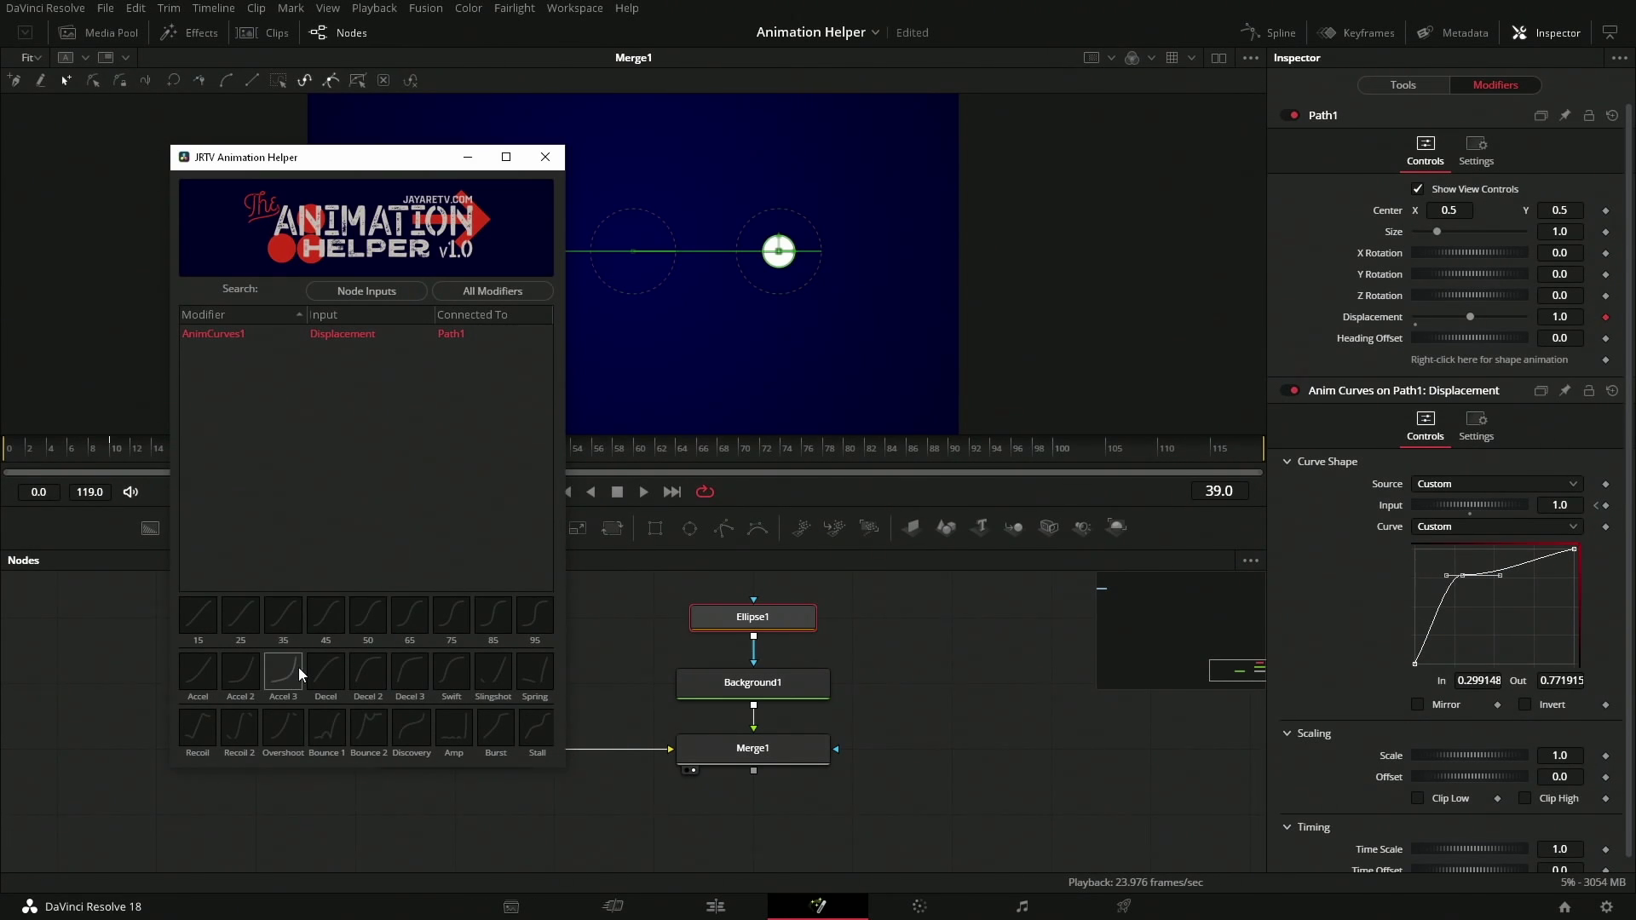
Apply the Decel 2 preset and play the ball's motion from the start
{"action": "left_click", "coordinate": [371, 672]}
{"action": "left_click_drag", "start_coordinate": [343, 165], "coordinate": [788, 555]}
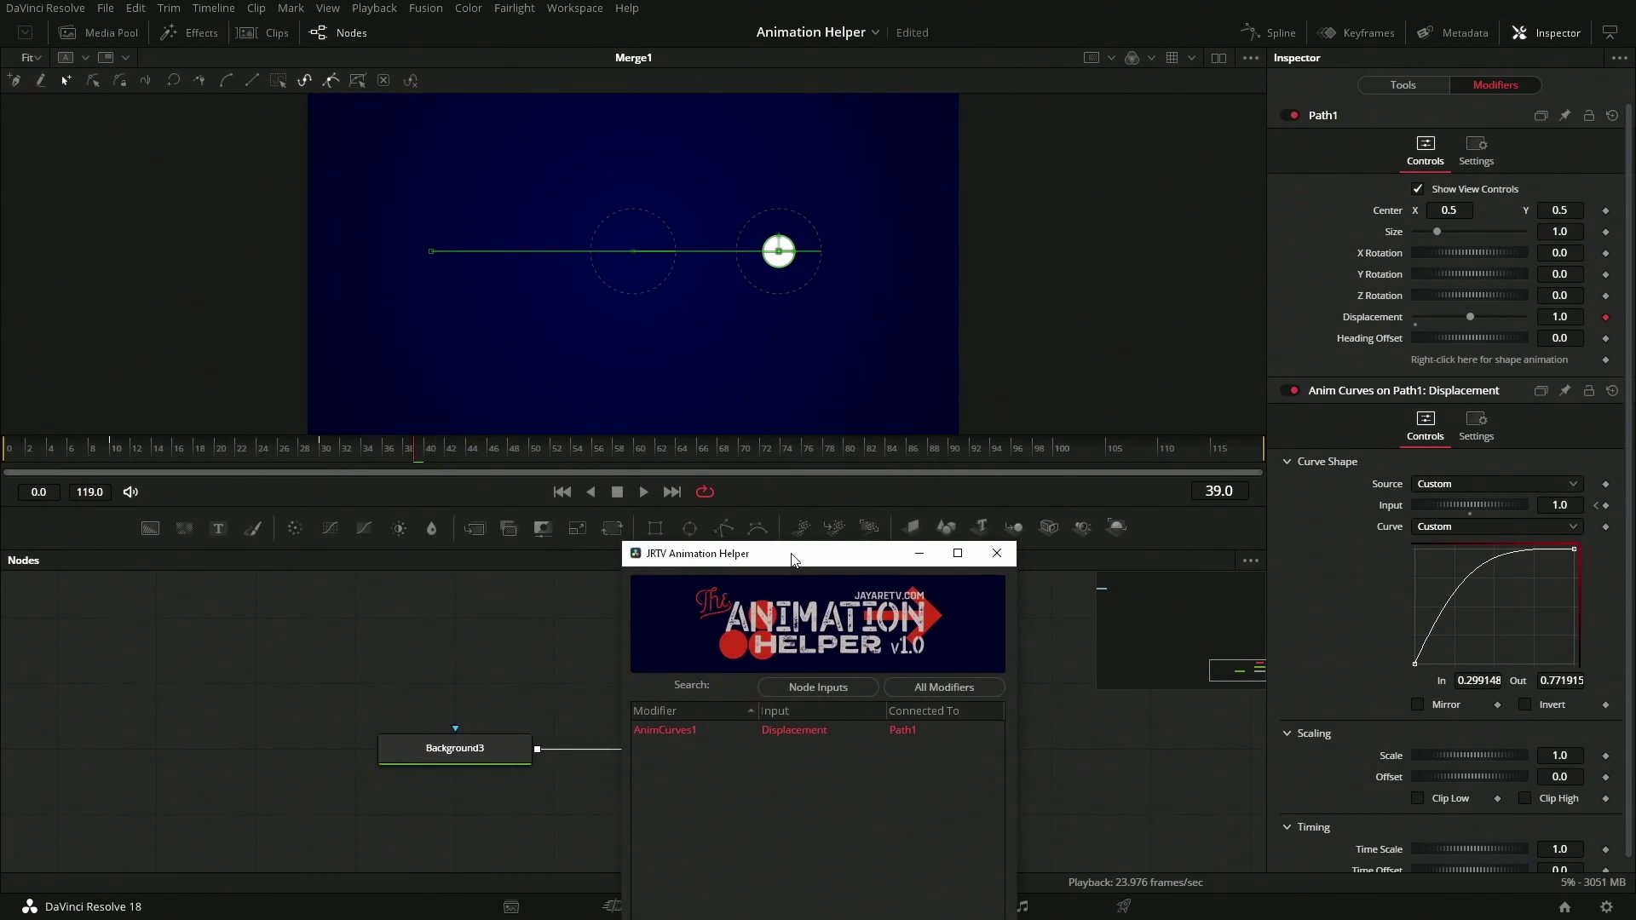
{"action": "left_click", "coordinate": [36, 465]}
{"action": "key", "text": "space"}
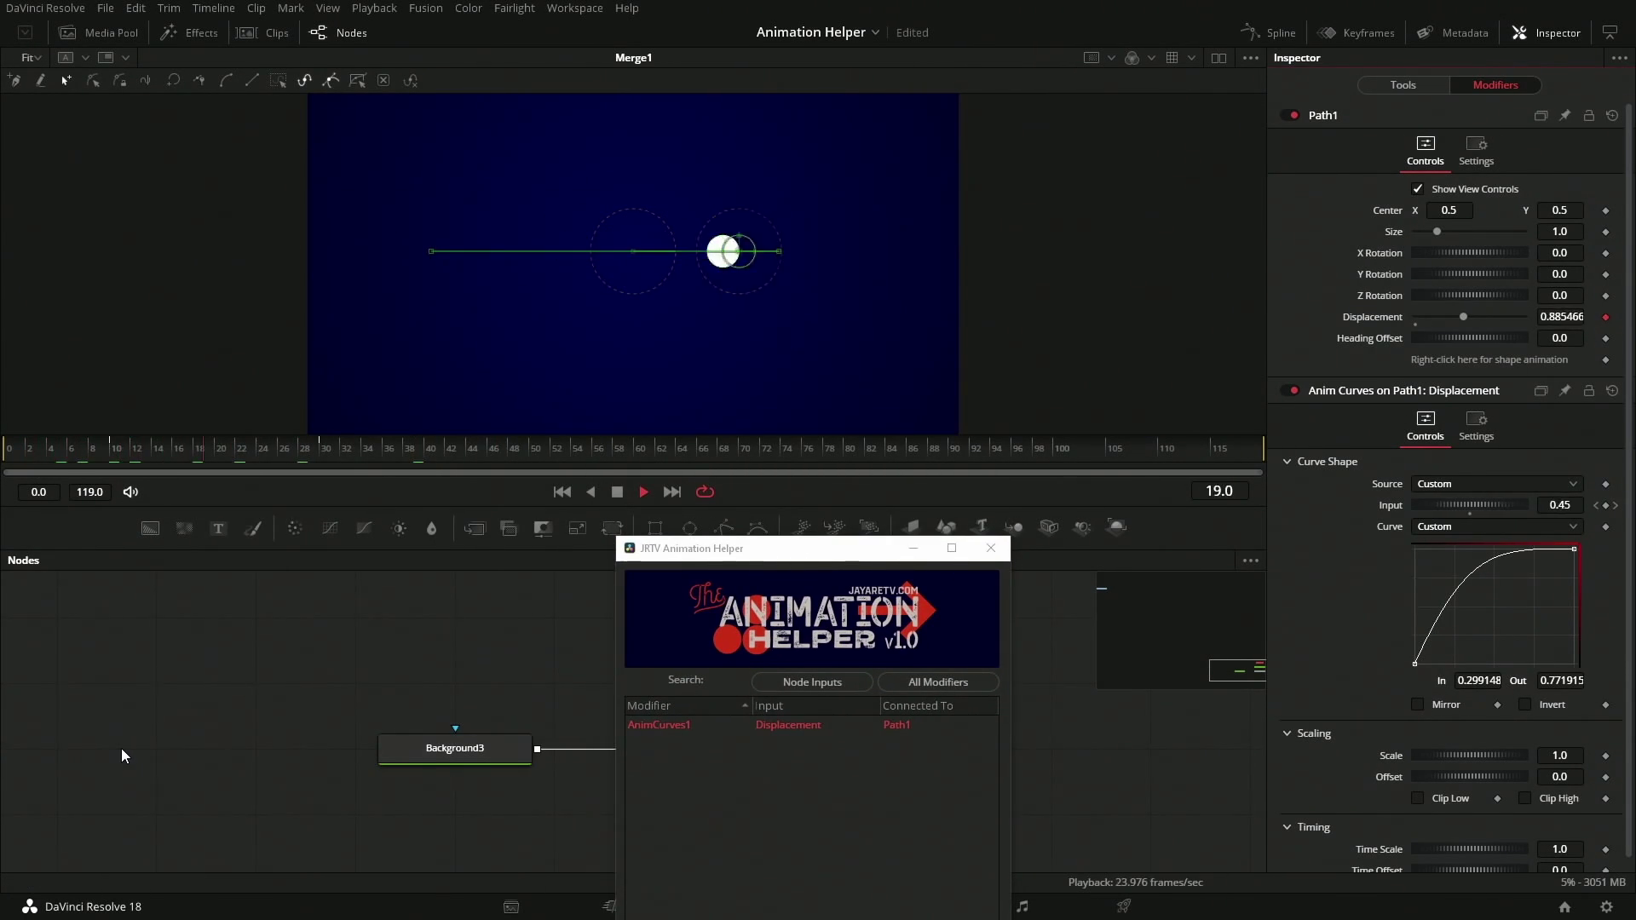
Apply the Overshoot preset and replay the animation from near the start
{"action": "left_click_drag", "start_coordinate": [818, 554], "coordinate": [1077, 141]}
{"action": "left_click", "coordinate": [994, 709]}
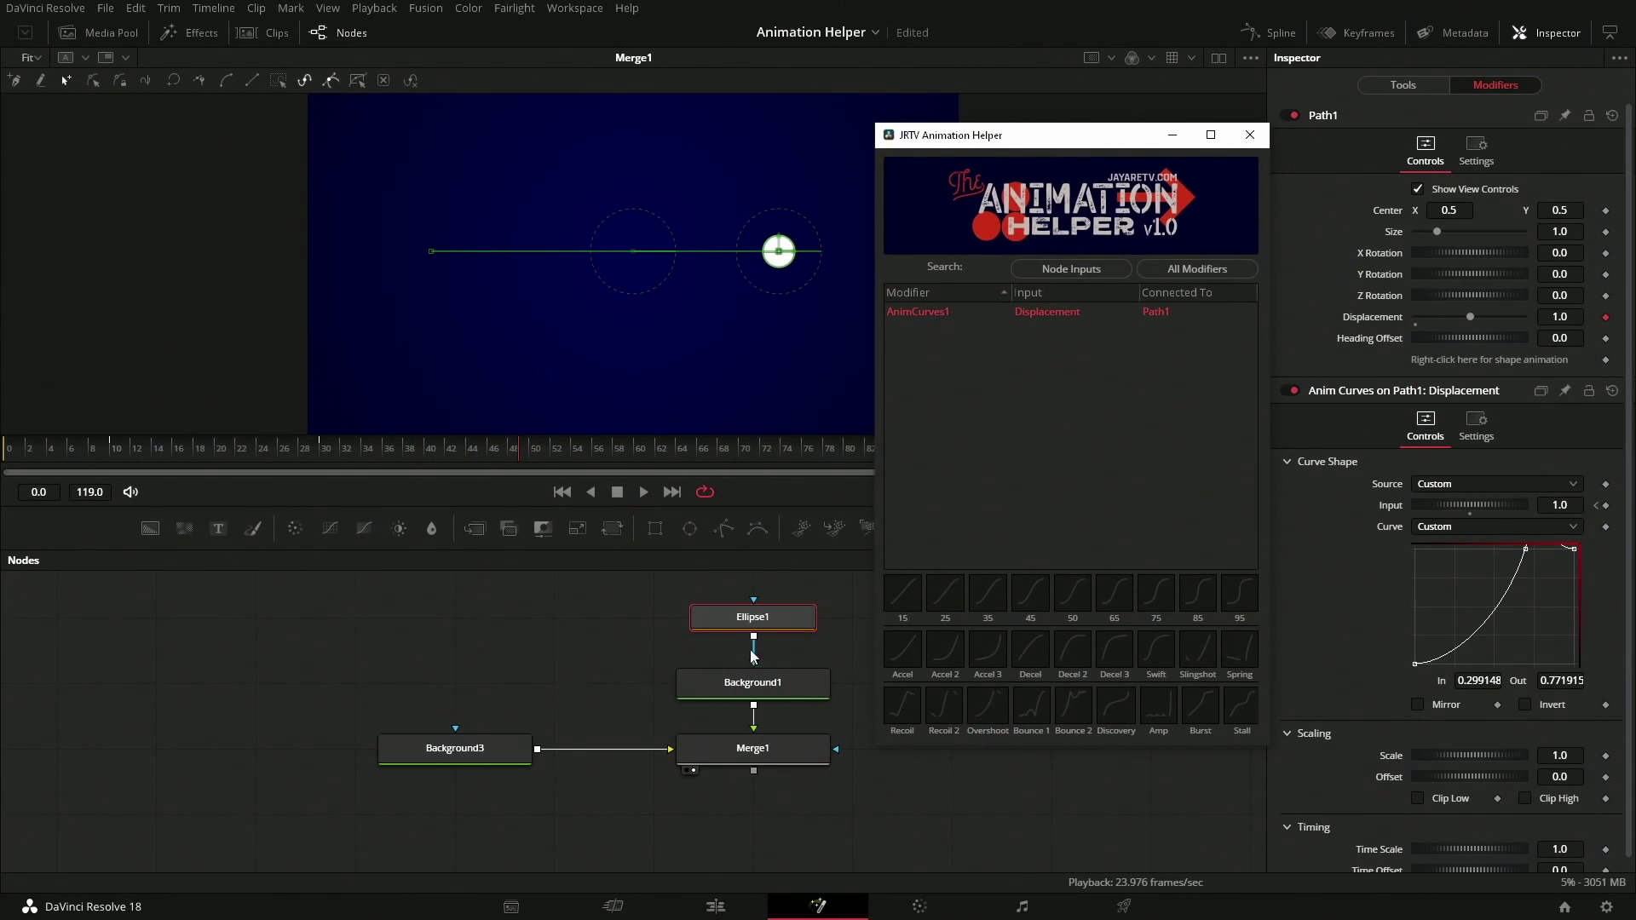
{"action": "left_click", "coordinate": [146, 463]}
{"action": "key", "text": "space"}
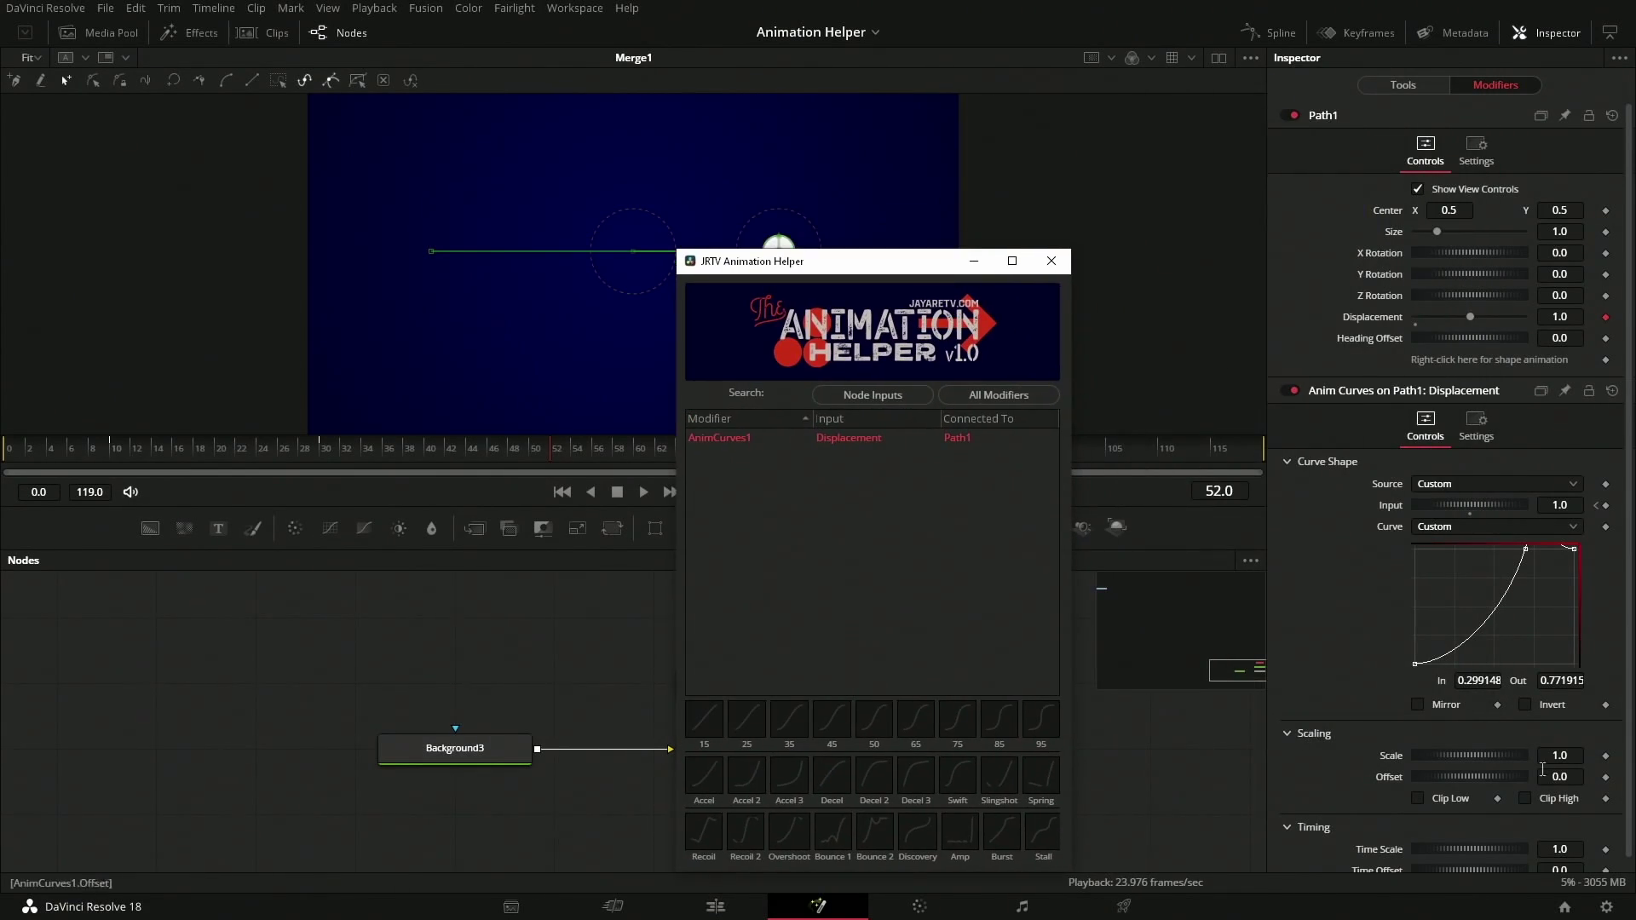
Set the curve to Easing with Bounce out easing and play the animation
{"action": "left_click", "coordinate": [1460, 528]}
{"action": "left_click", "coordinate": [1459, 587]}
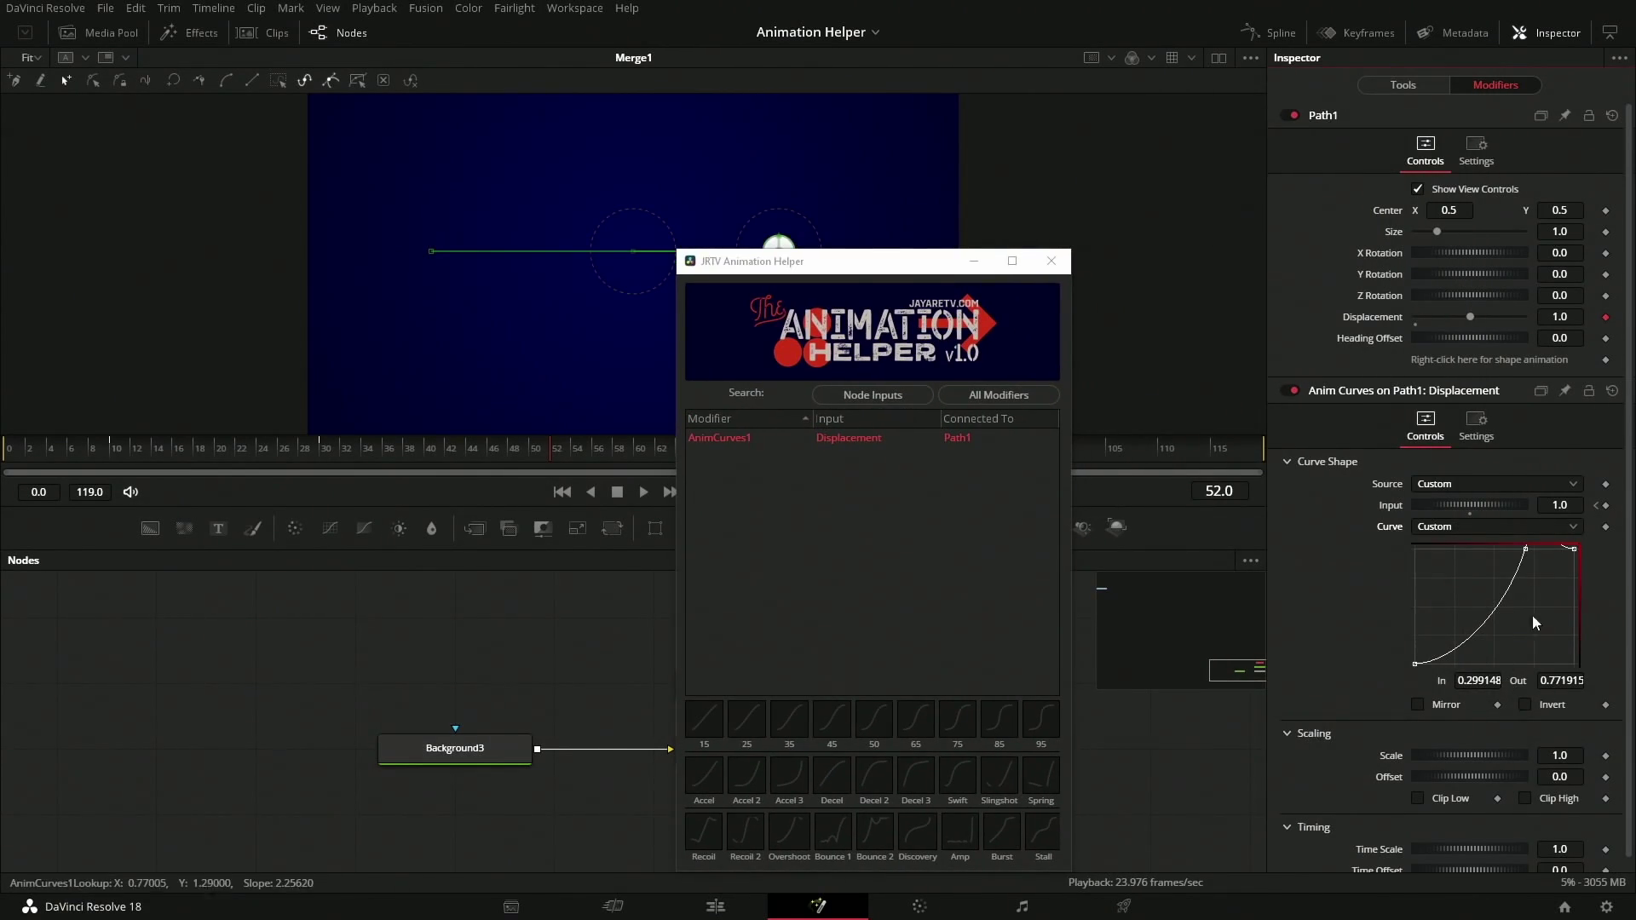
{"action": "left_click", "coordinate": [1444, 529]}
{"action": "left_click", "coordinate": [1445, 566]}
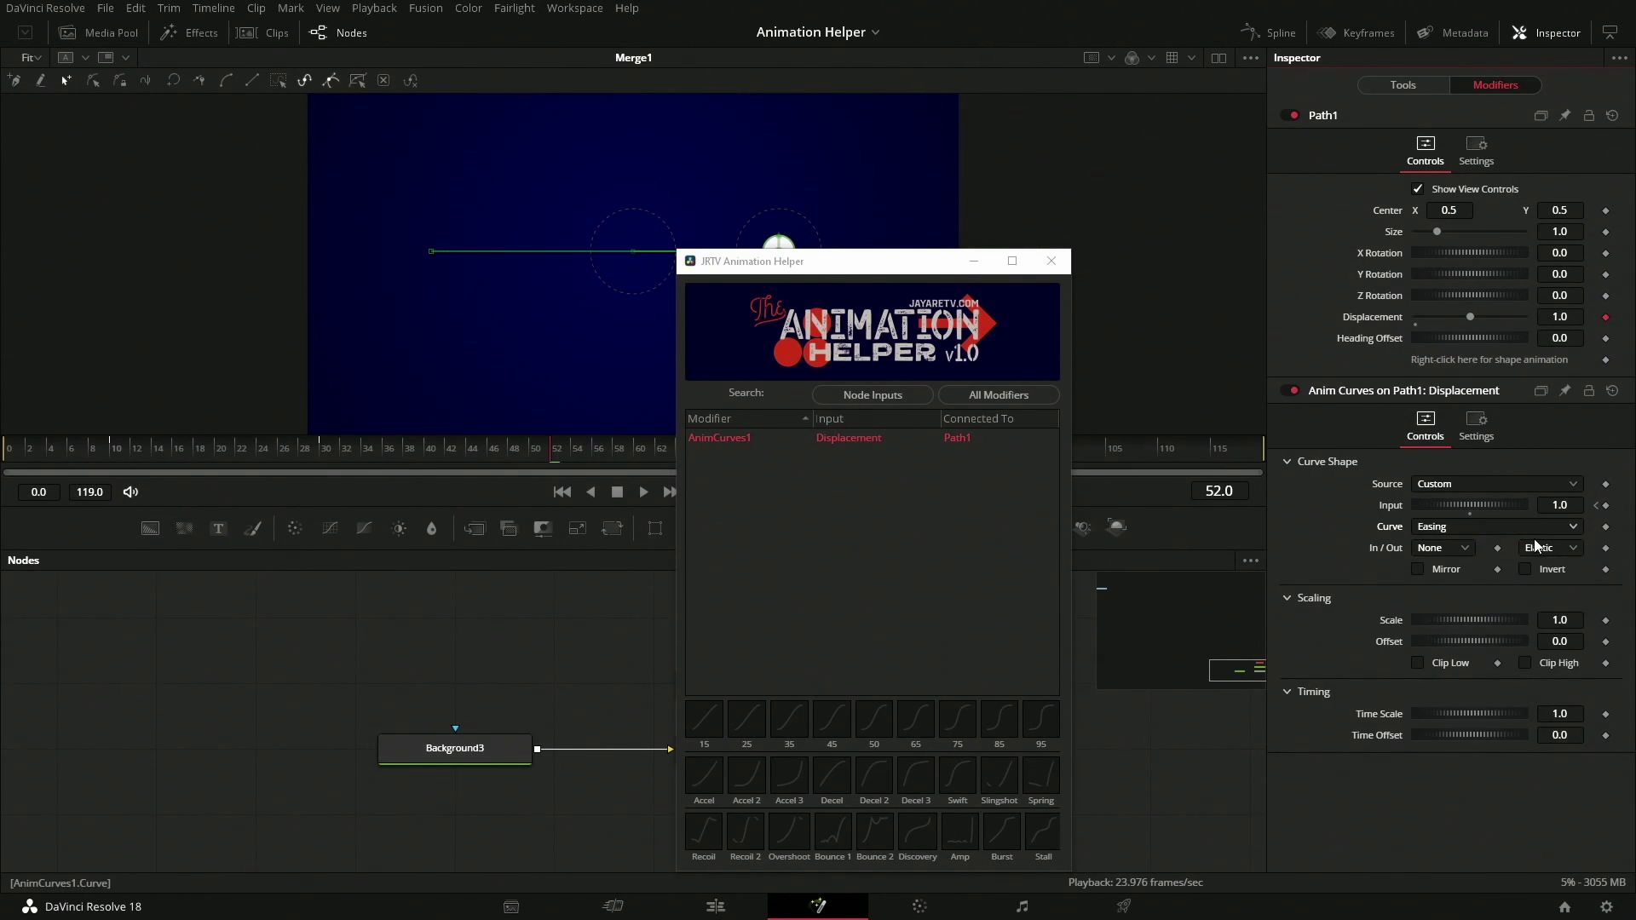
{"action": "left_click", "coordinate": [1540, 547]}
{"action": "left_click", "coordinate": [1557, 757]}
{"action": "left_click_drag", "start_coordinate": [917, 276], "coordinate": [702, 592]}
{"action": "key", "text": "space"}
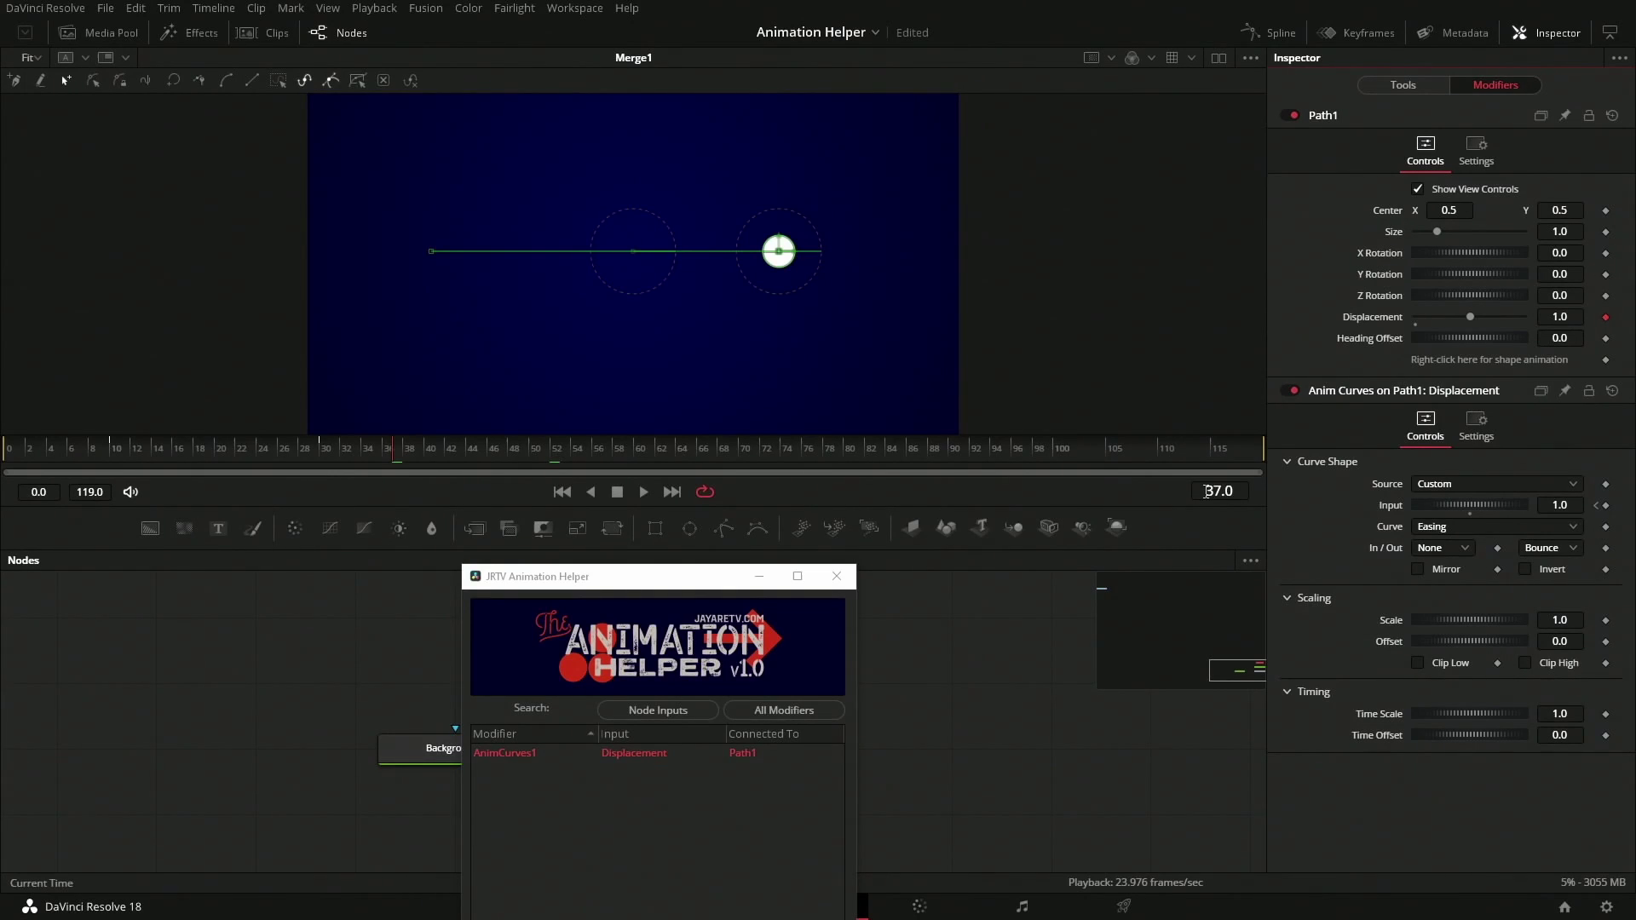
Switch the curve back to Custom, apply the Bounce 2 preset, and play the bounce
{"action": "left_click", "coordinate": [1465, 529]}
{"action": "left_click", "coordinate": [1467, 591]}
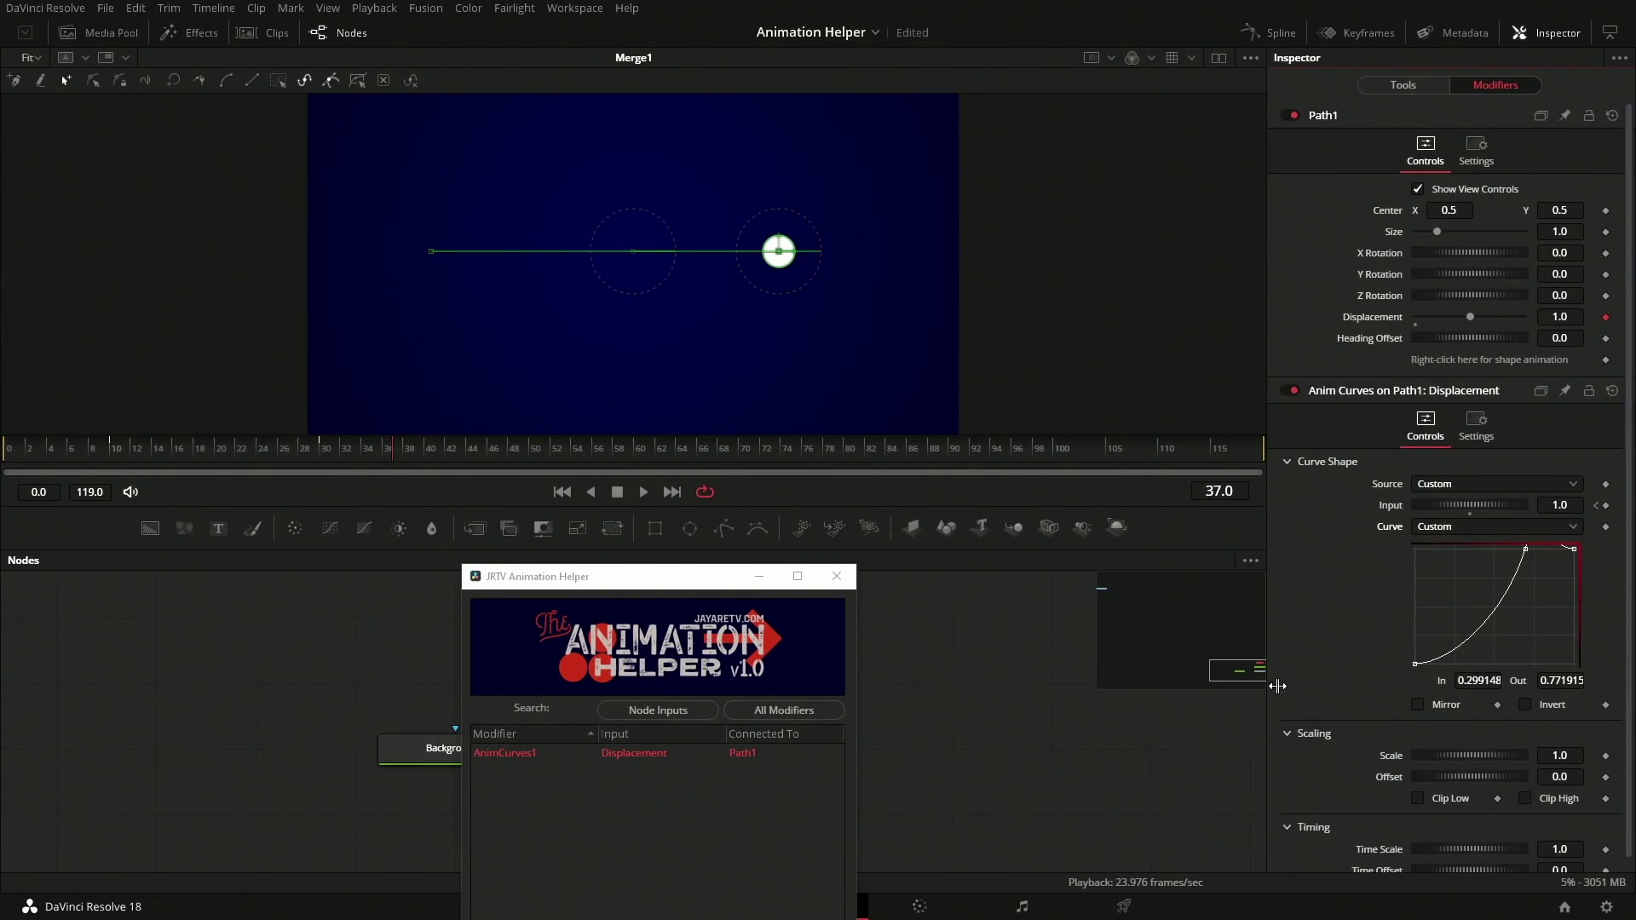
{"action": "left_click_drag", "start_coordinate": [676, 578], "coordinate": [1313, 133]}
{"action": "left_click", "coordinate": [1098, 699]}
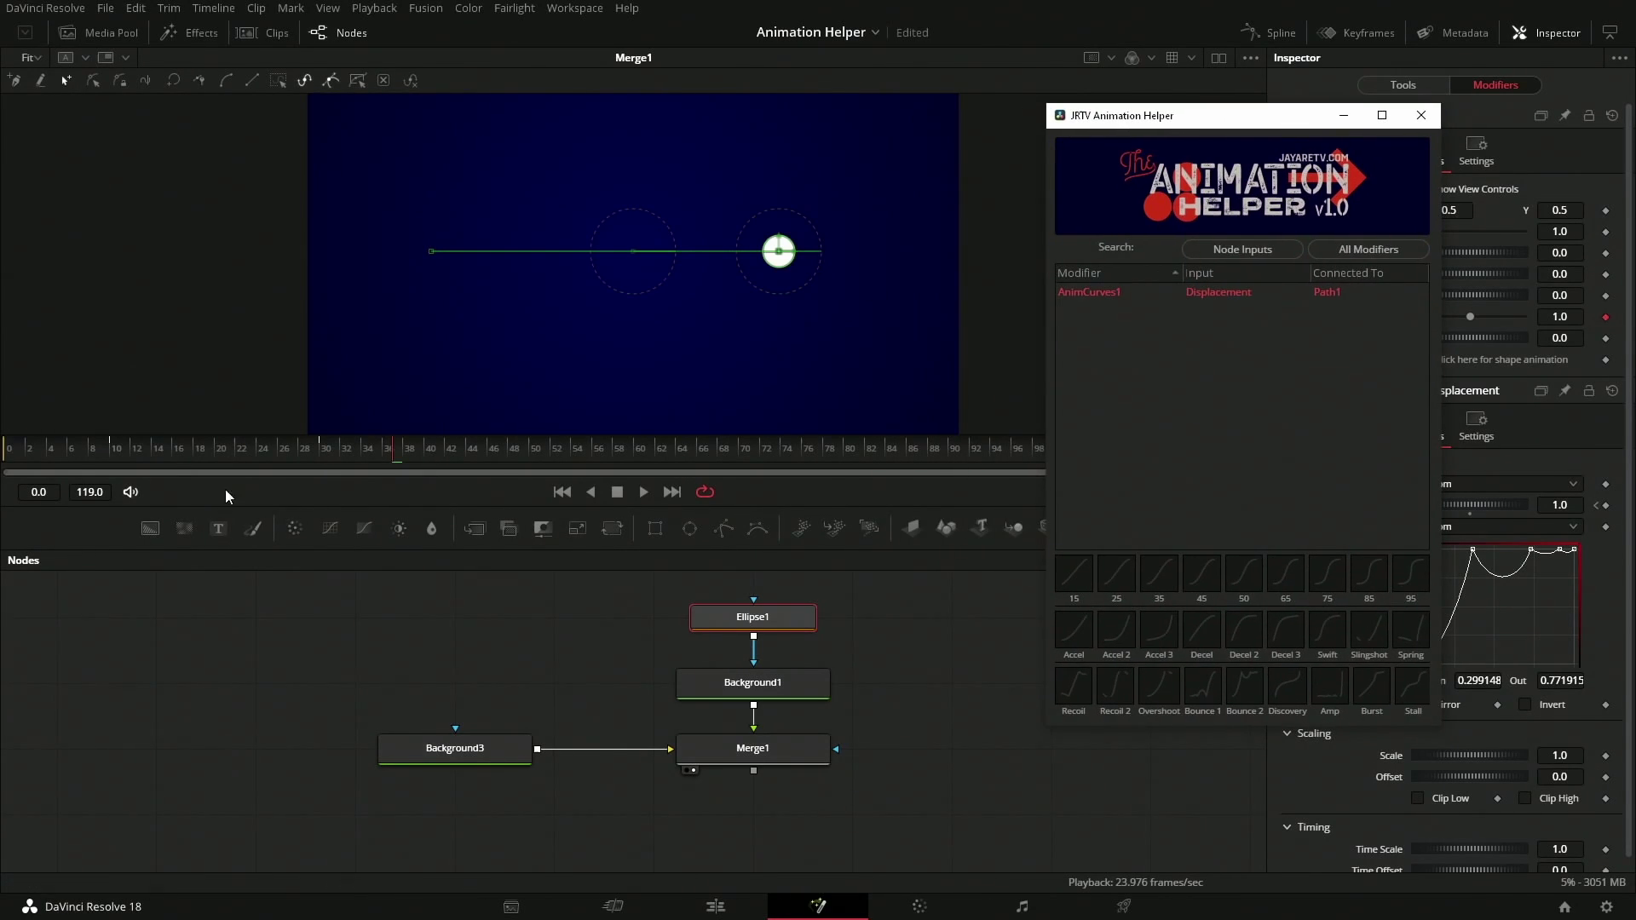
{"action": "key", "text": "space"}
{"action": "key", "text": "space"}
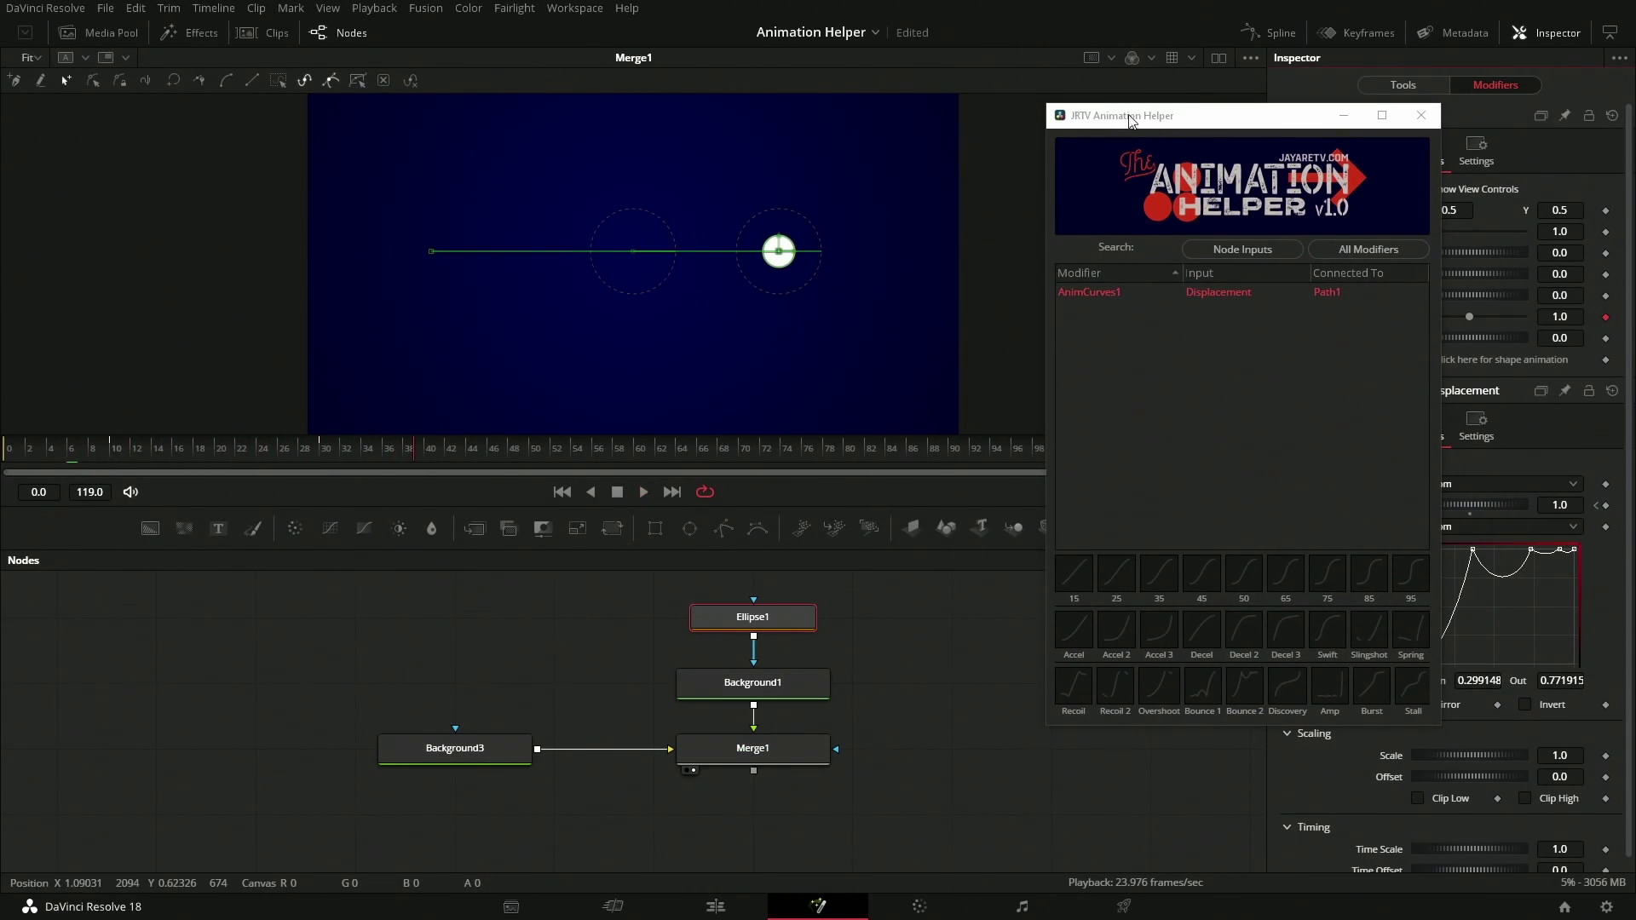
{"action": "left_click_drag", "start_coordinate": [1179, 119], "coordinate": [638, 201]}
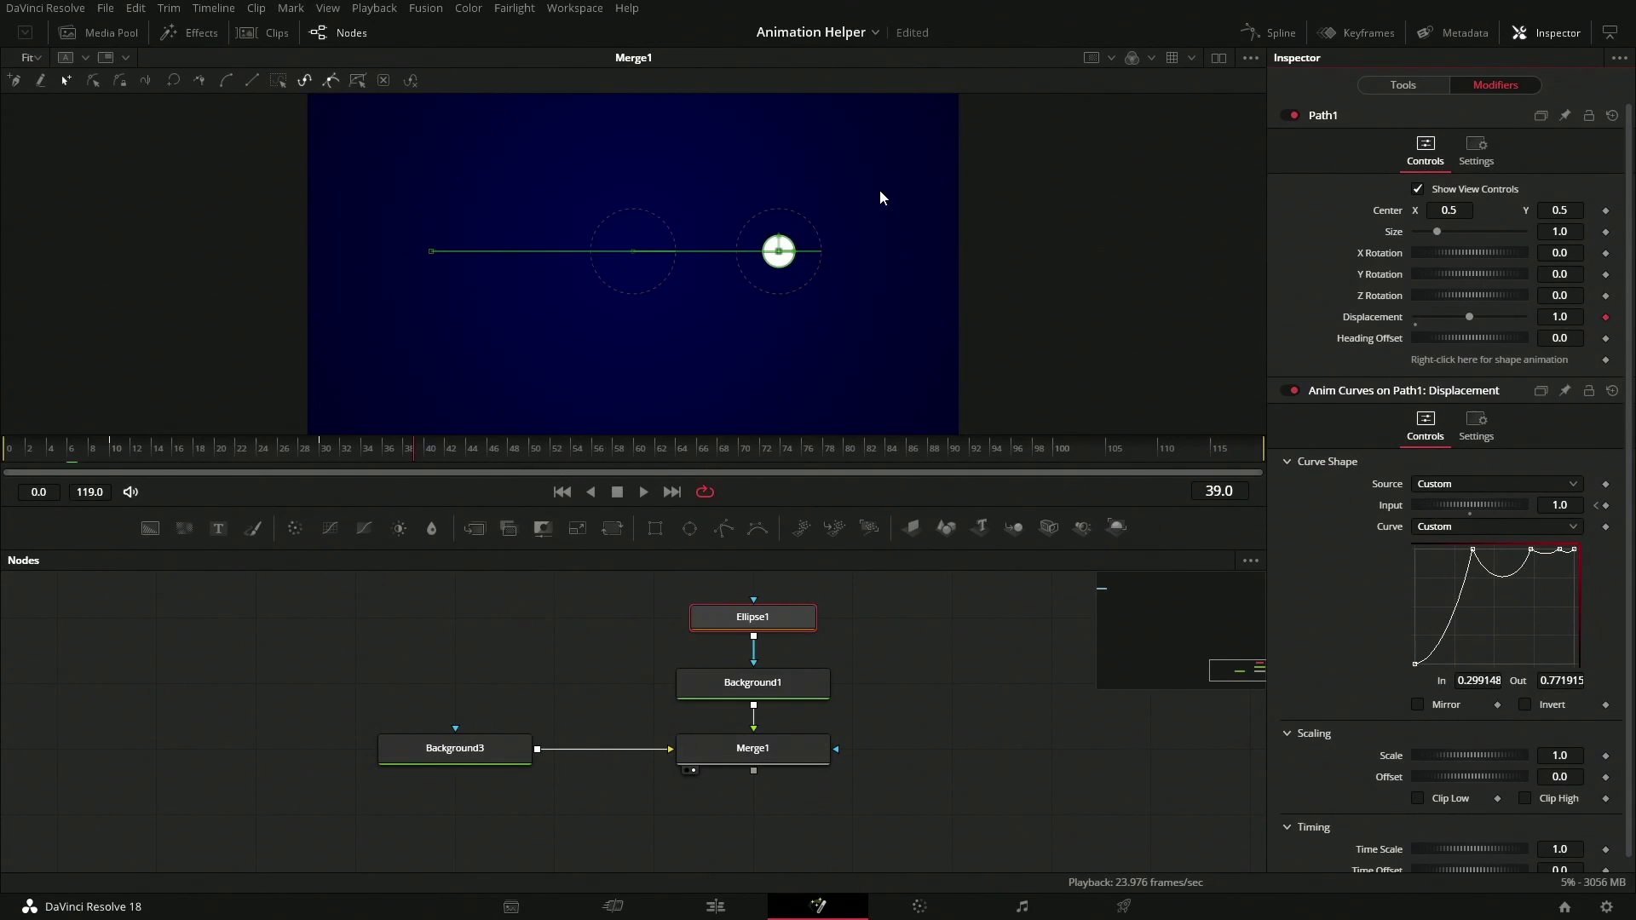
Open clip 02's title composition and play its entrance from frame 26
{"action": "left_click", "coordinate": [271, 36]}
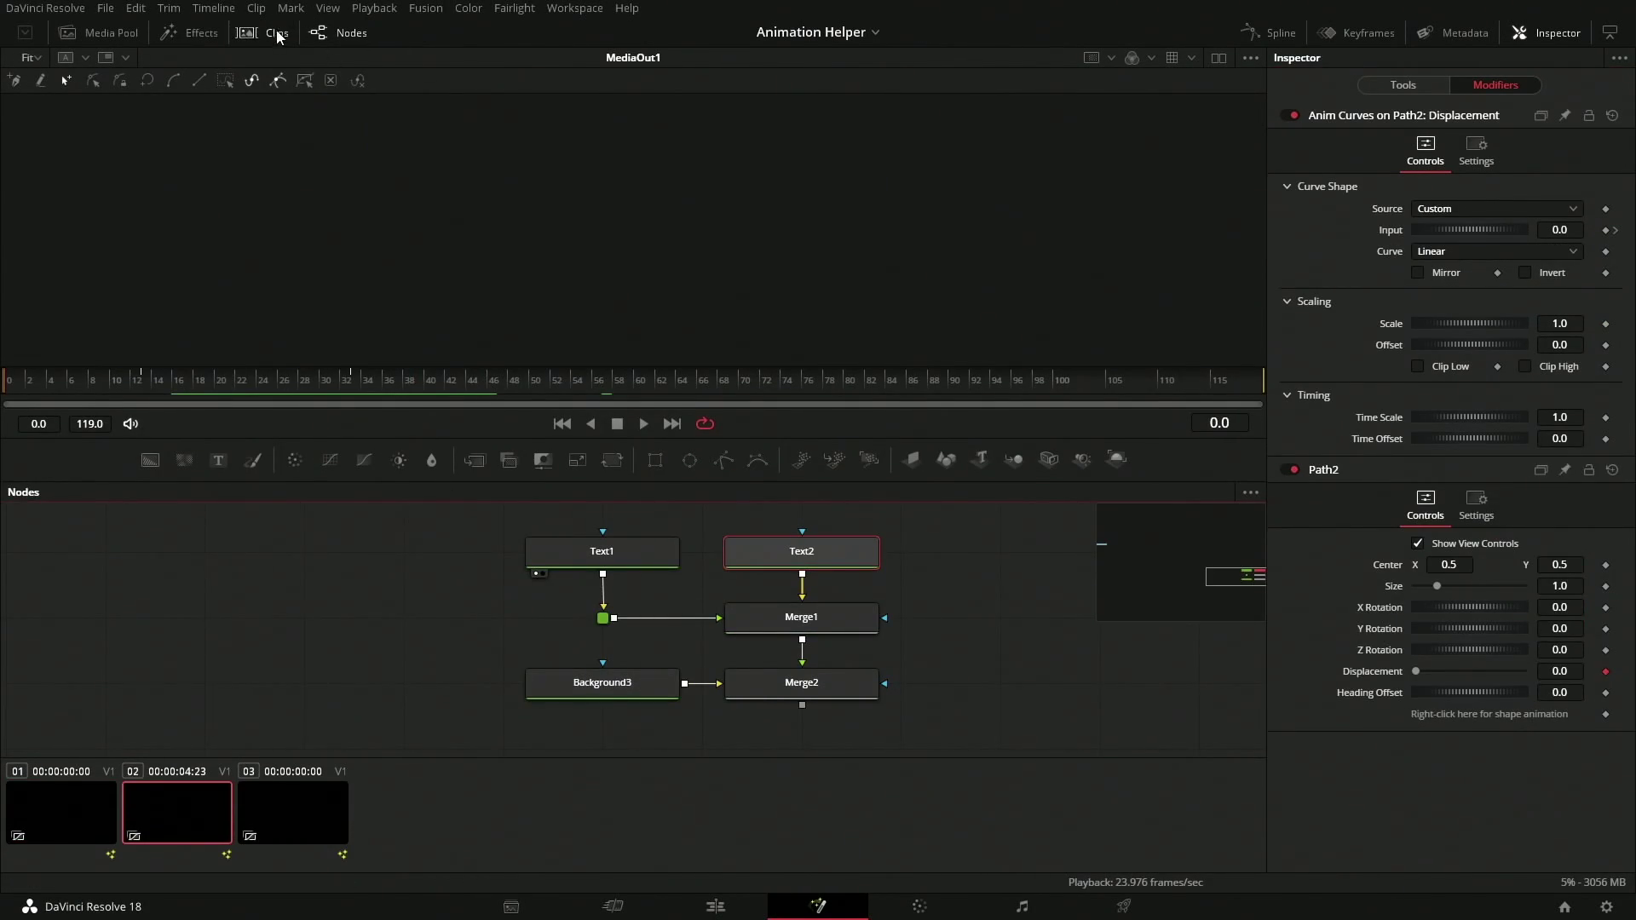
{"action": "left_click", "coordinate": [277, 36]}
{"action": "key", "text": "1"}
{"action": "left_click", "coordinate": [275, 449]}
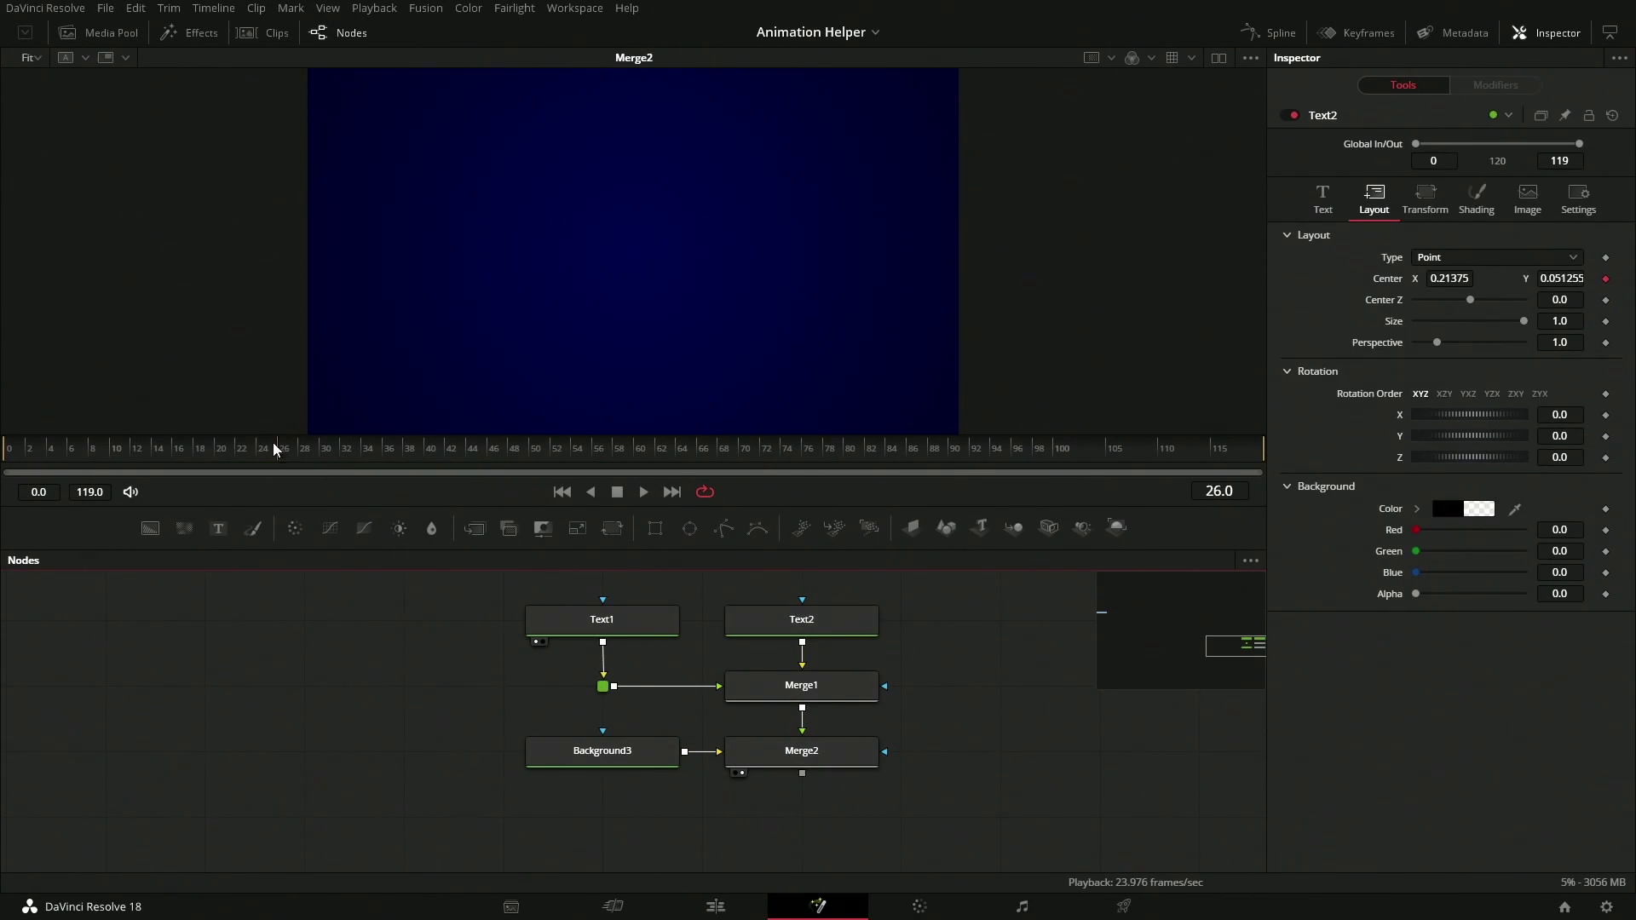
{"action": "key", "text": "space"}
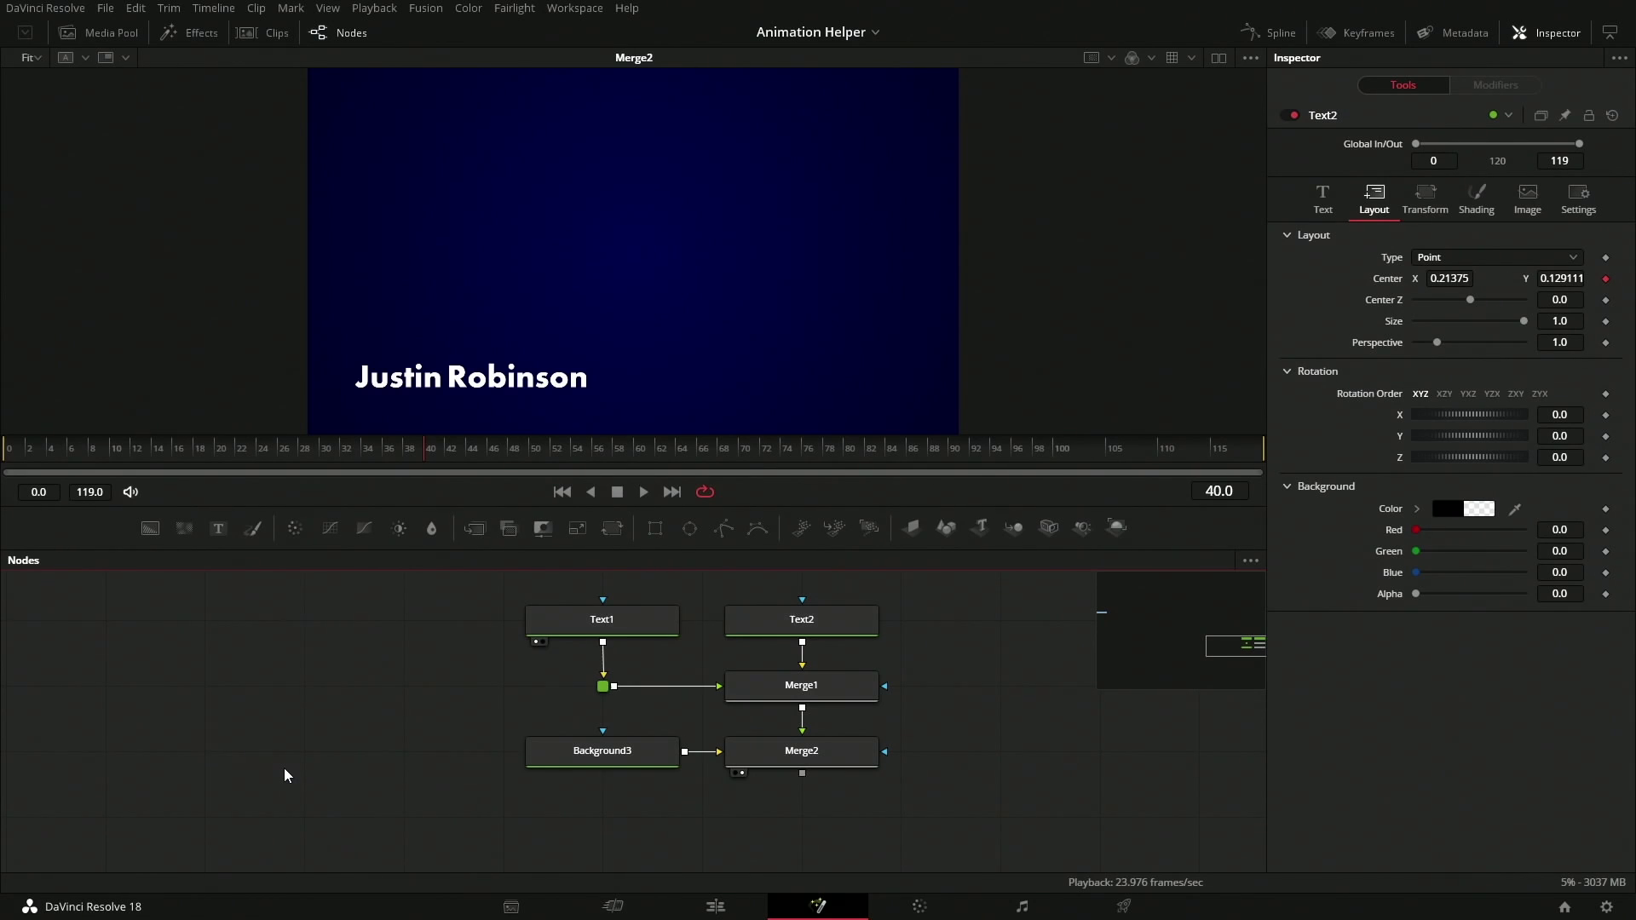
Inspect Text2's modifiers, then box-select Merge1, PipeRouter1, Text1 and Text2
{"action": "left_click", "coordinate": [601, 622]}
{"action": "left_click", "coordinate": [801, 622]}
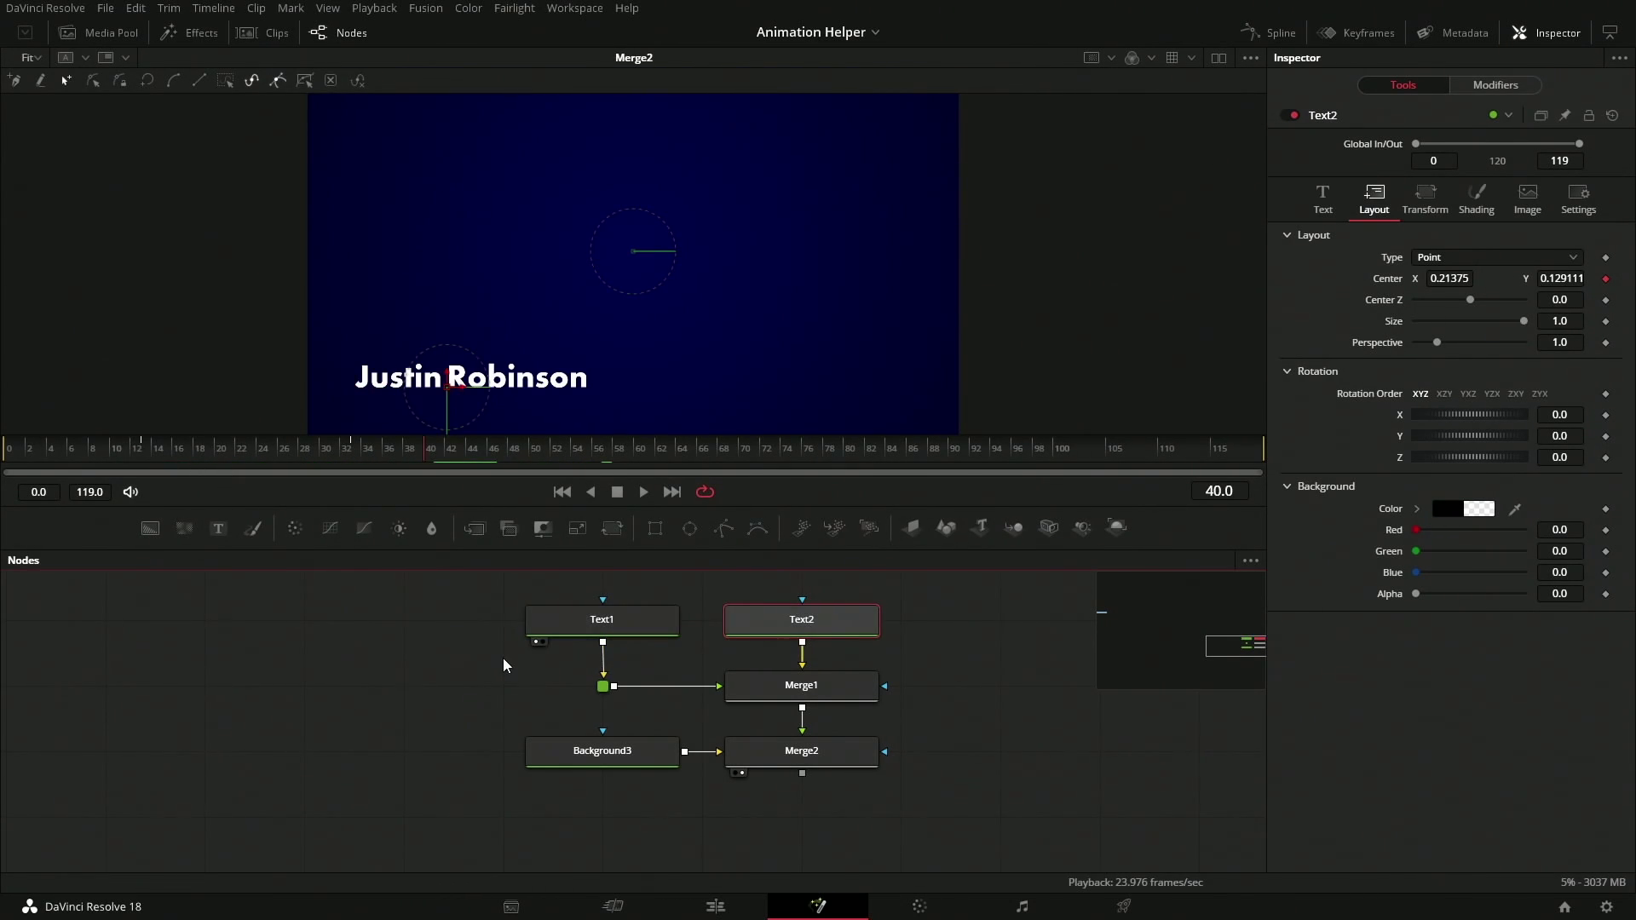
{"action": "left_click", "coordinate": [1496, 86]}
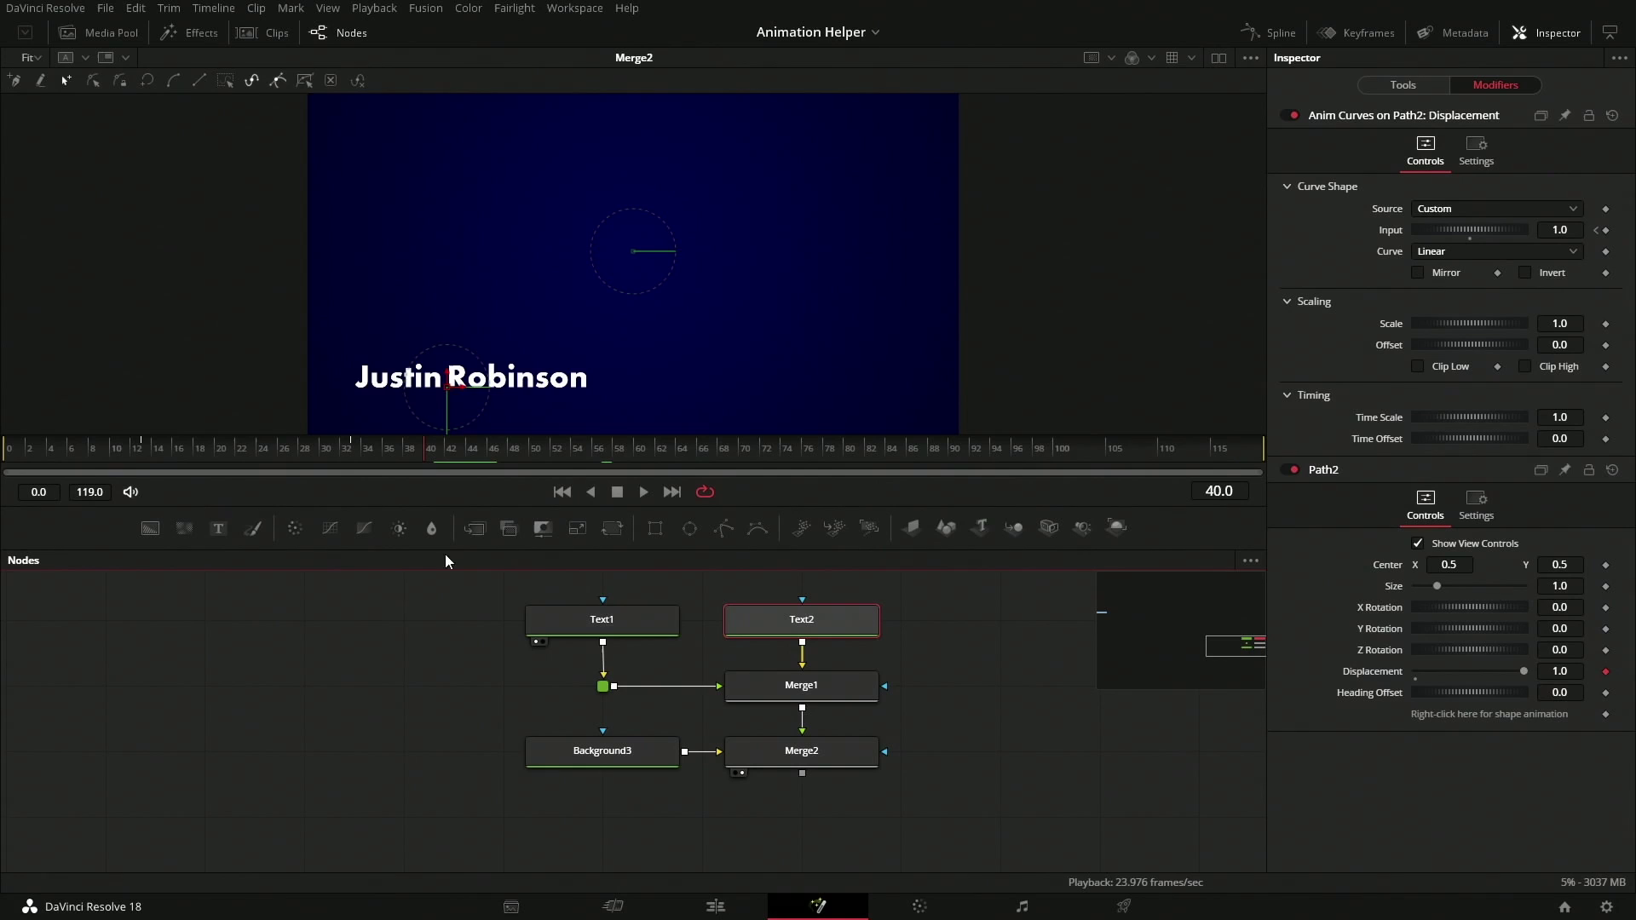
{"action": "left_click_drag", "start_coordinate": [444, 577], "coordinate": [903, 707]}
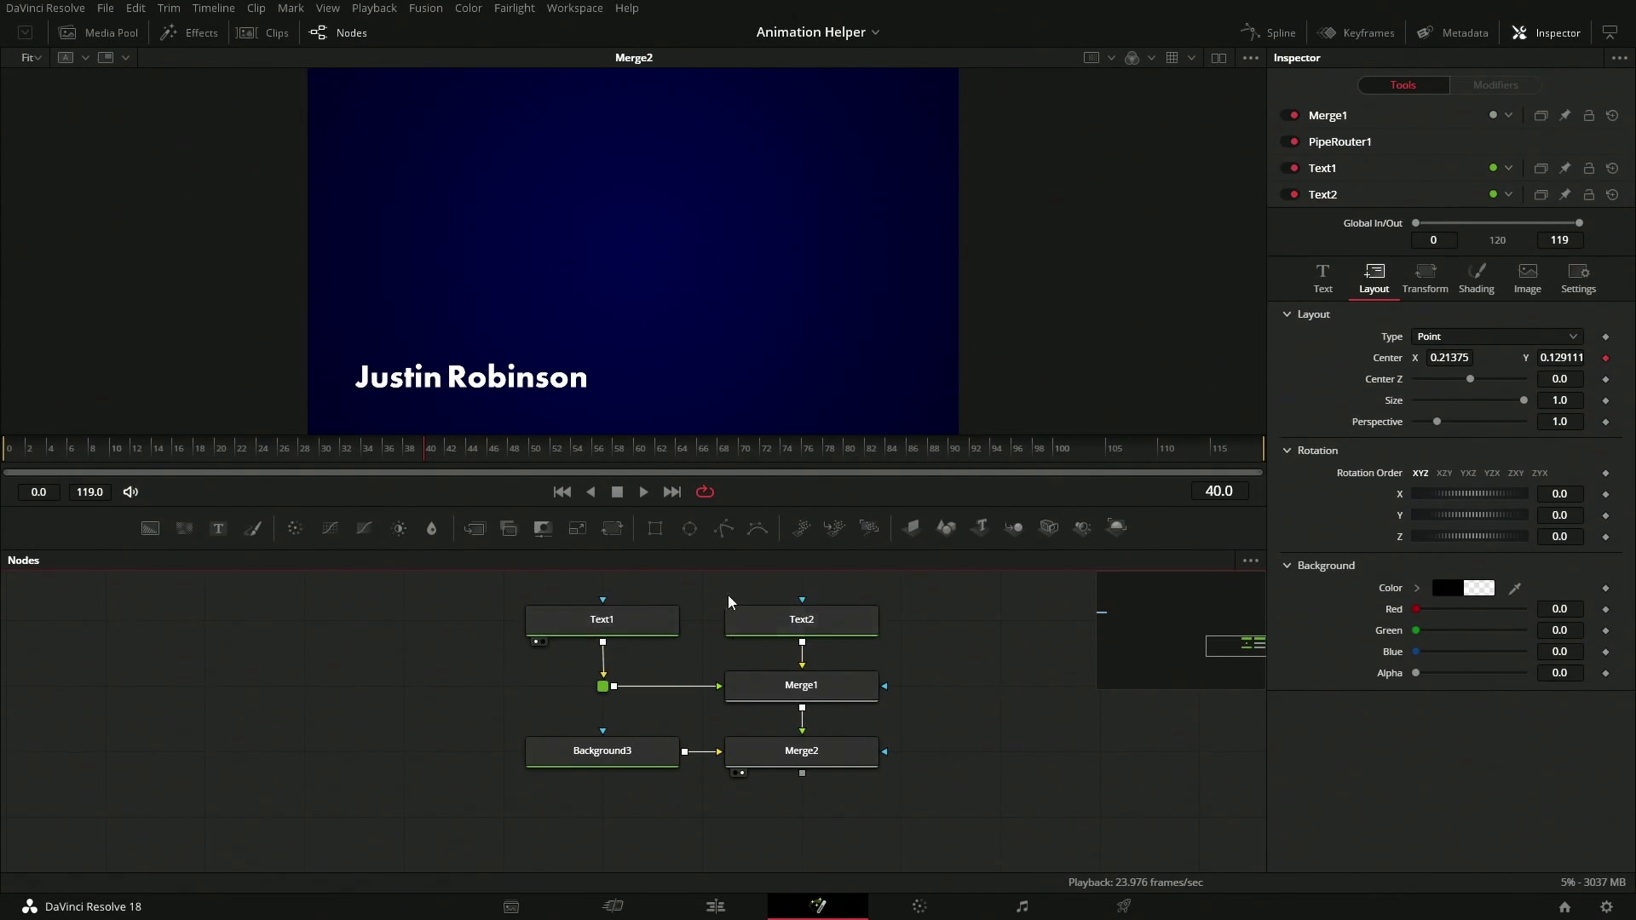
Launch the JRTV Animation Helper, move it right of the viewer, and play the title animation
{"action": "left_click", "coordinate": [575, 8]}
{"action": "mouse_move", "coordinate": [634, 537]}
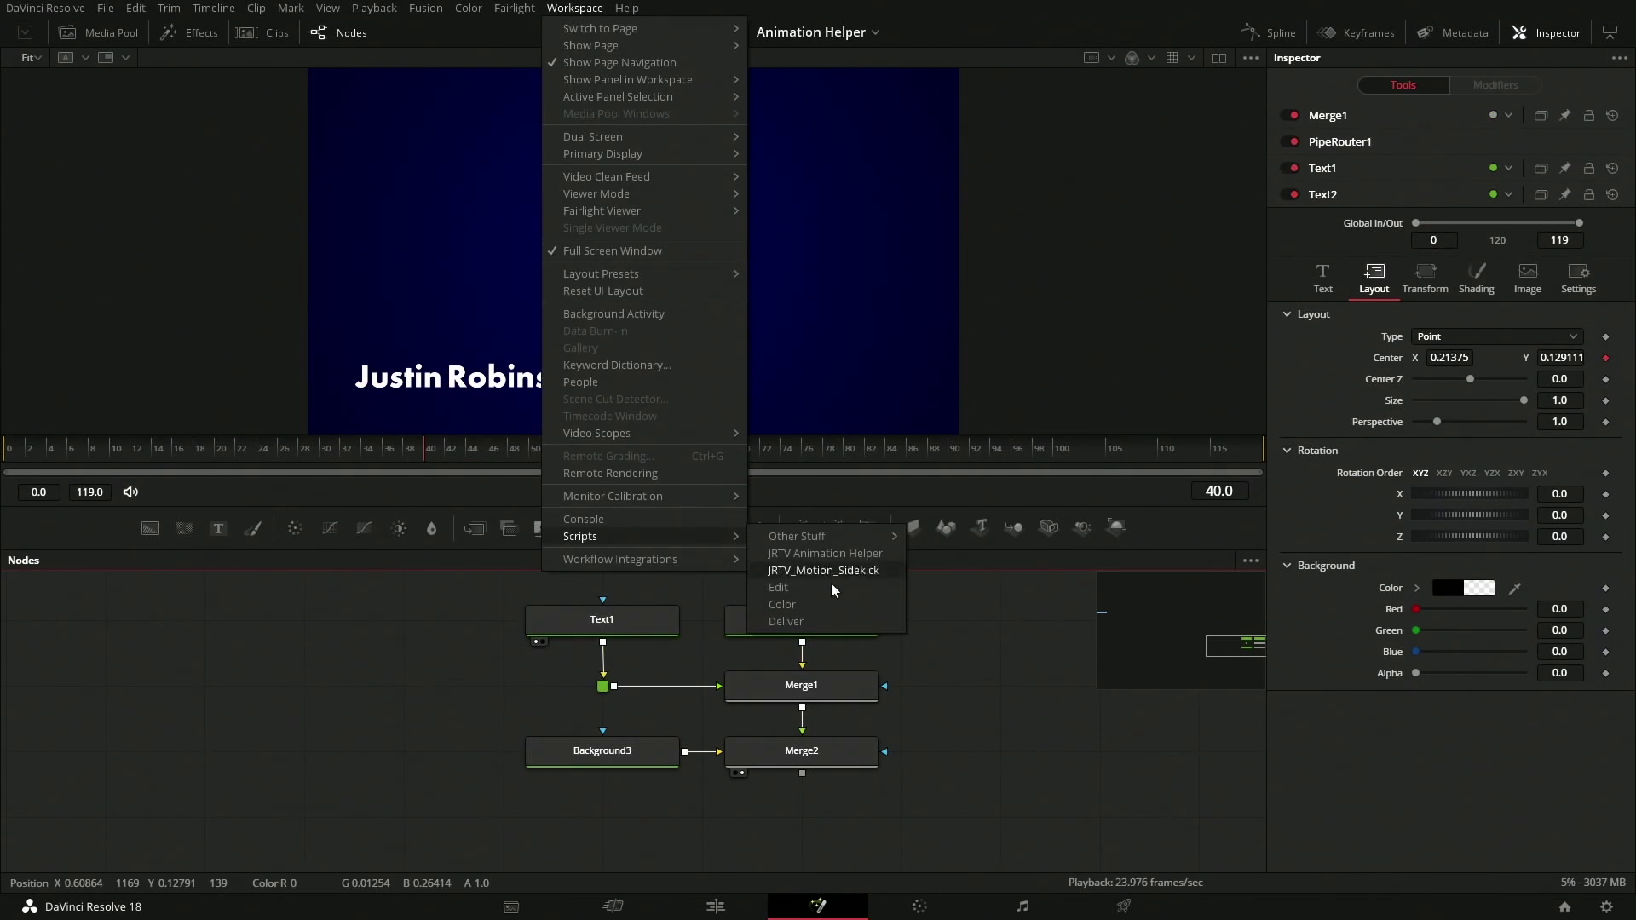
{"action": "left_click", "coordinate": [844, 558]}
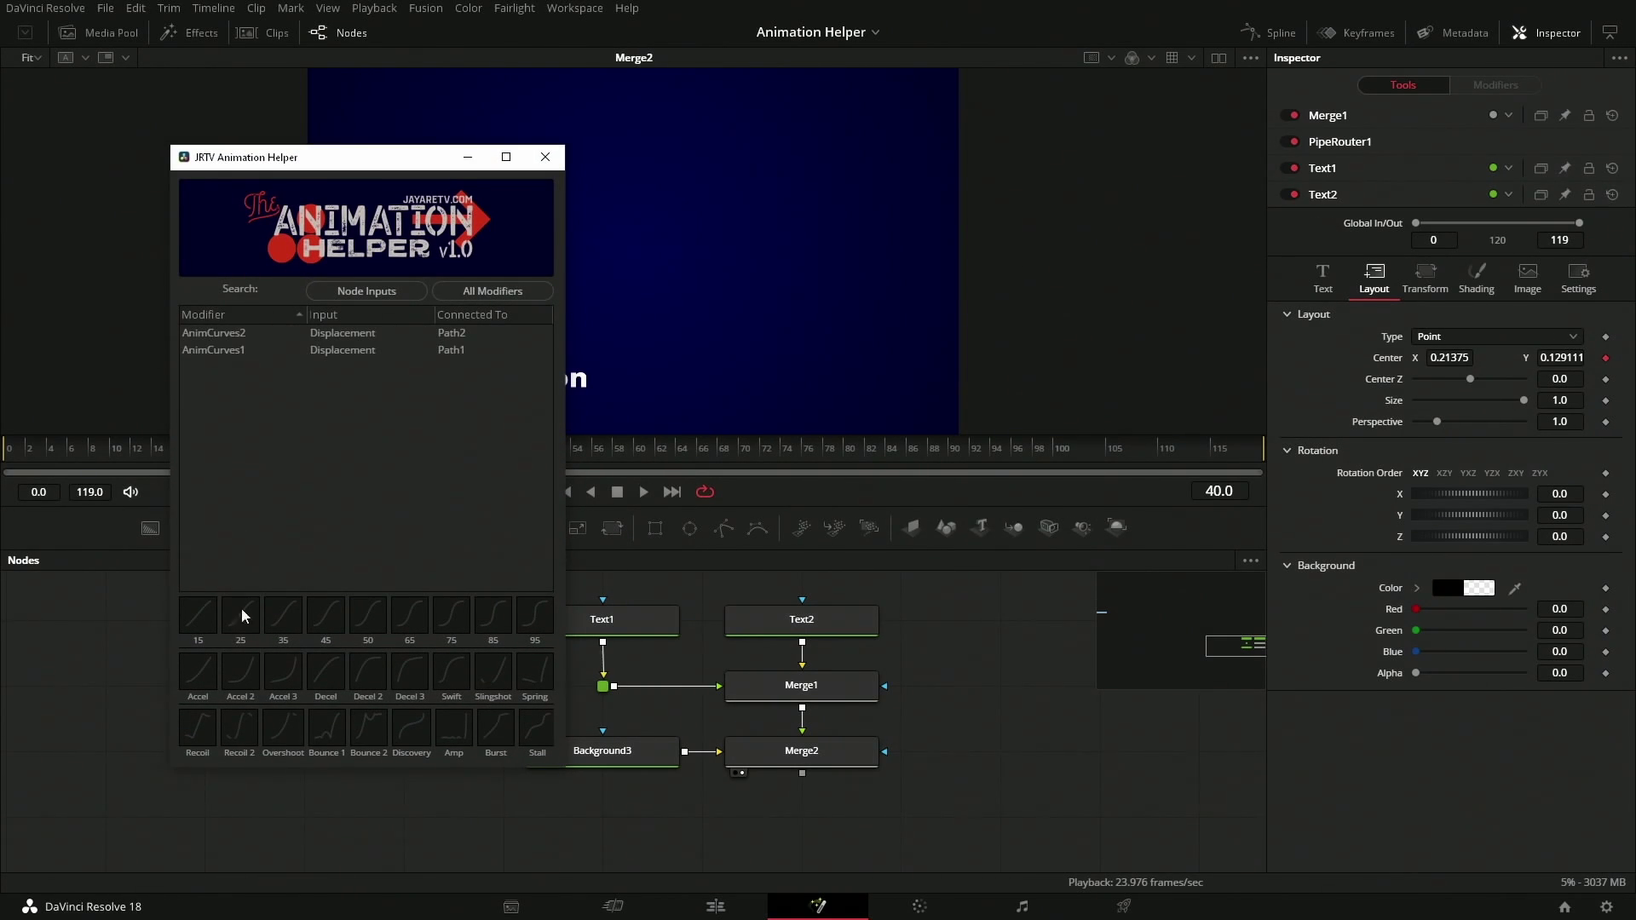
{"action": "left_click_drag", "start_coordinate": [394, 162], "coordinate": [1265, 184]}
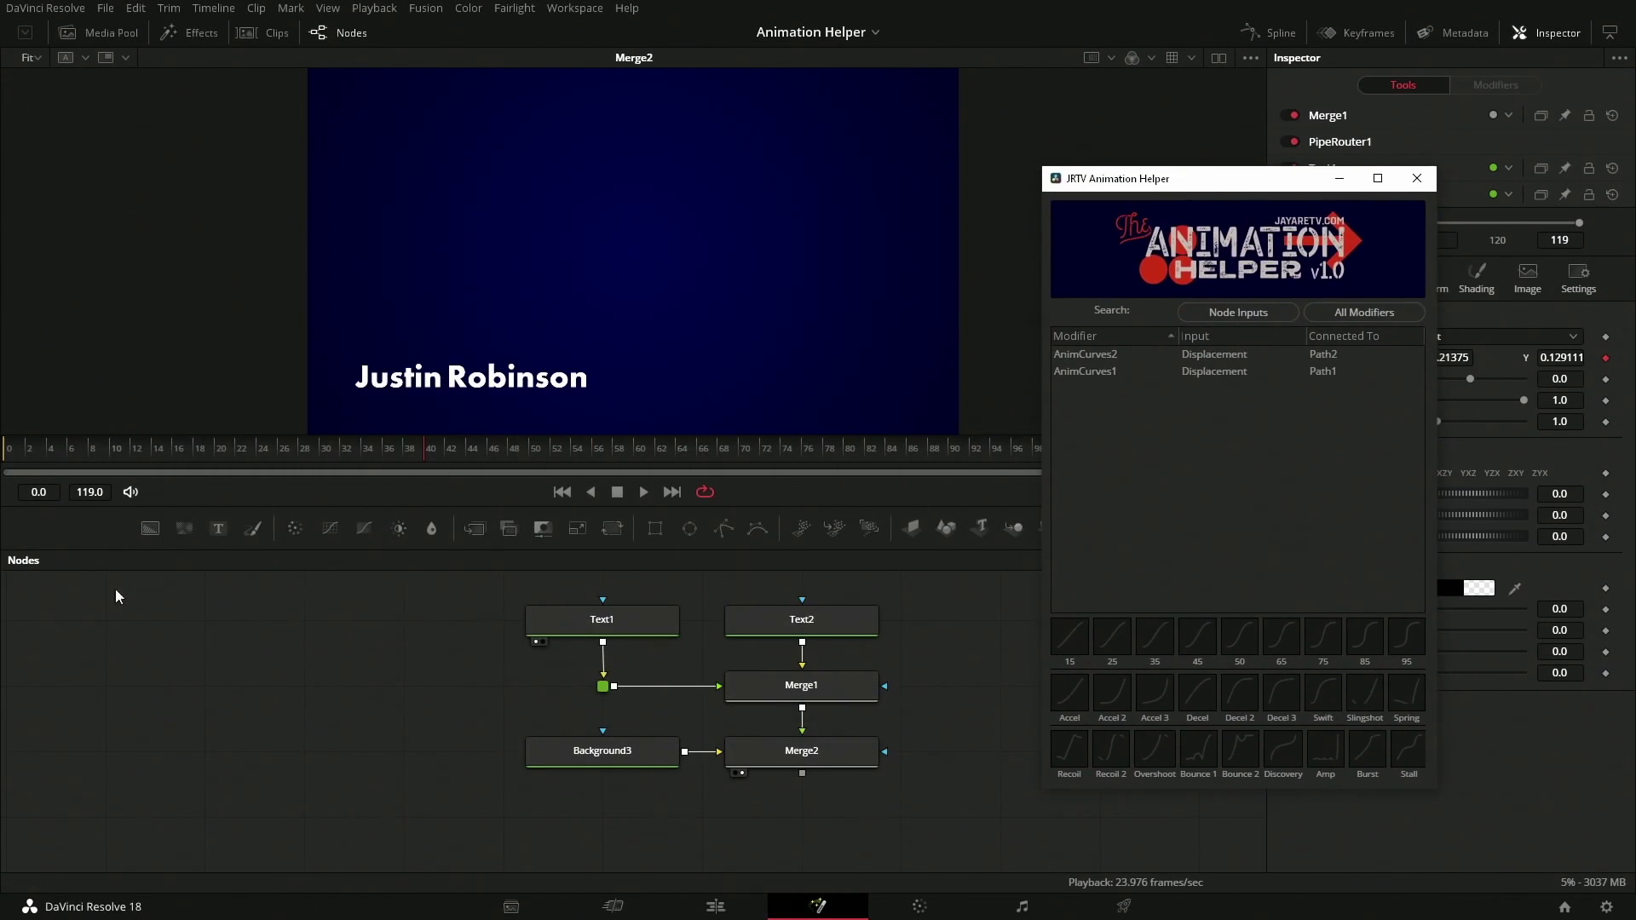
{"action": "left_click", "coordinate": [136, 463]}
{"action": "key", "text": "space"}
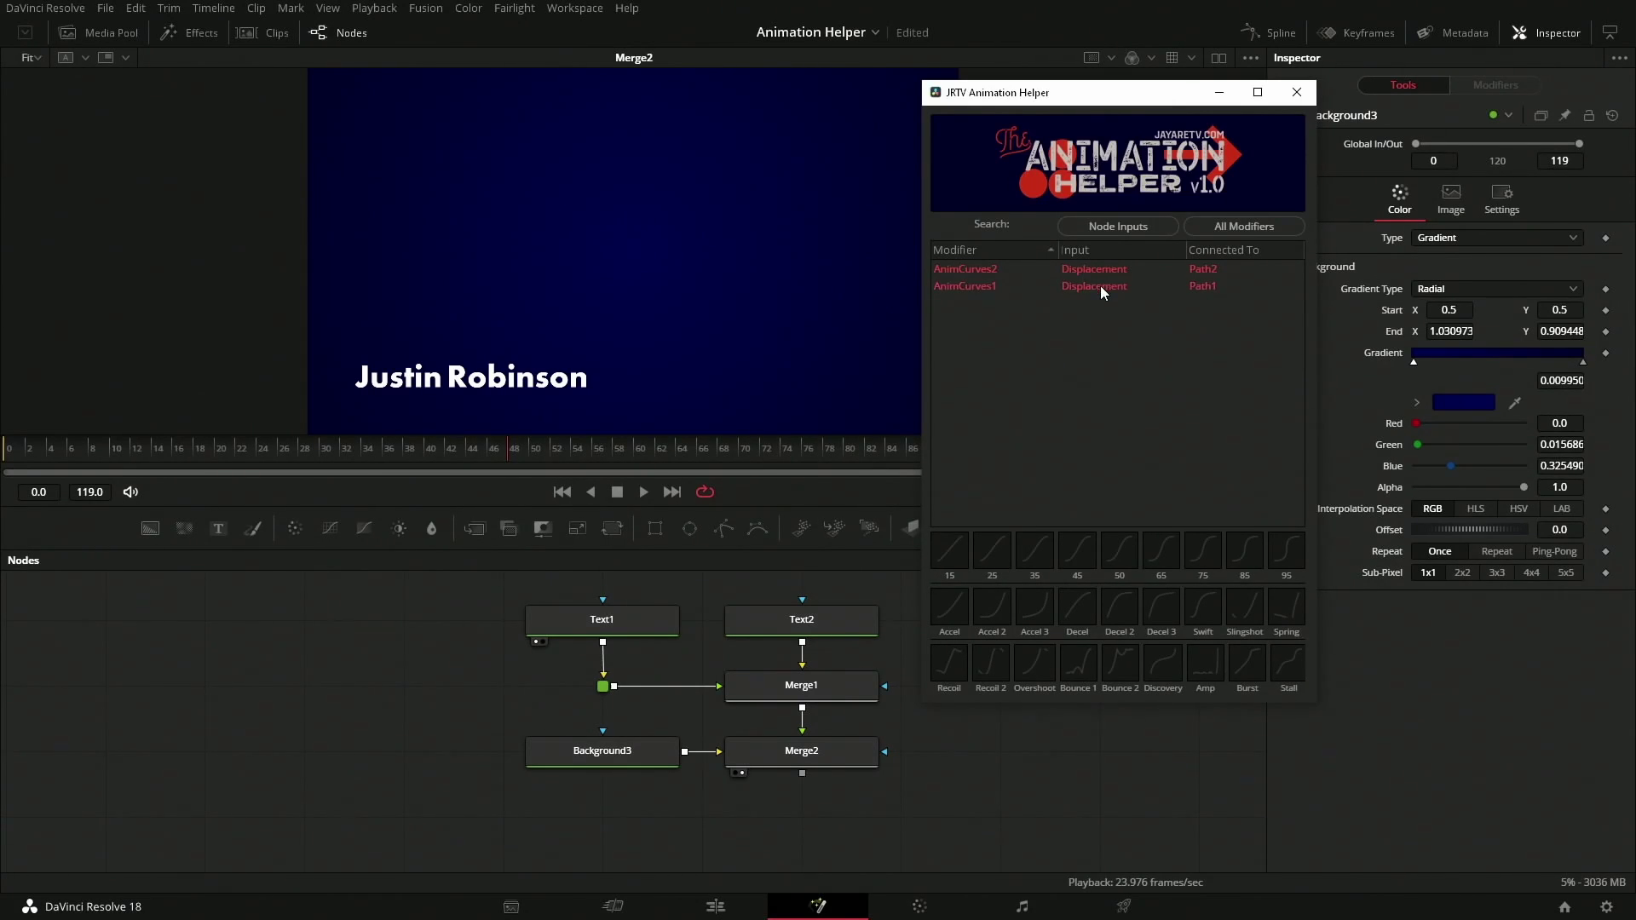
Apply the Overshoot preset to the title lines' curves and replay the animation
{"action": "left_click", "coordinate": [115, 452]}
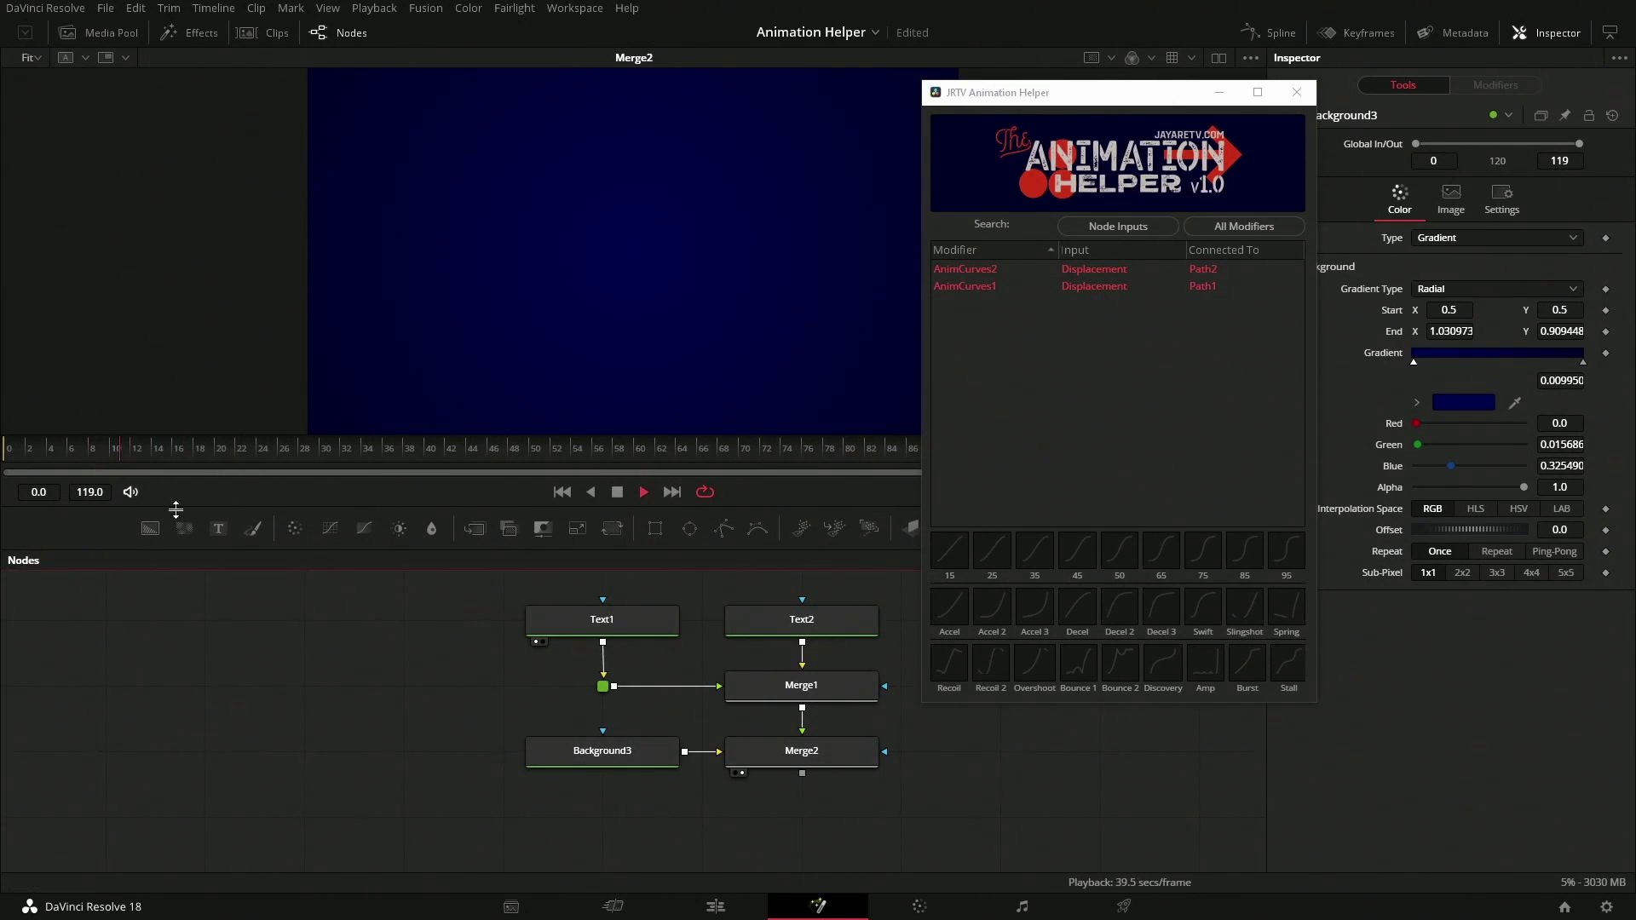
{"action": "key", "text": "space"}
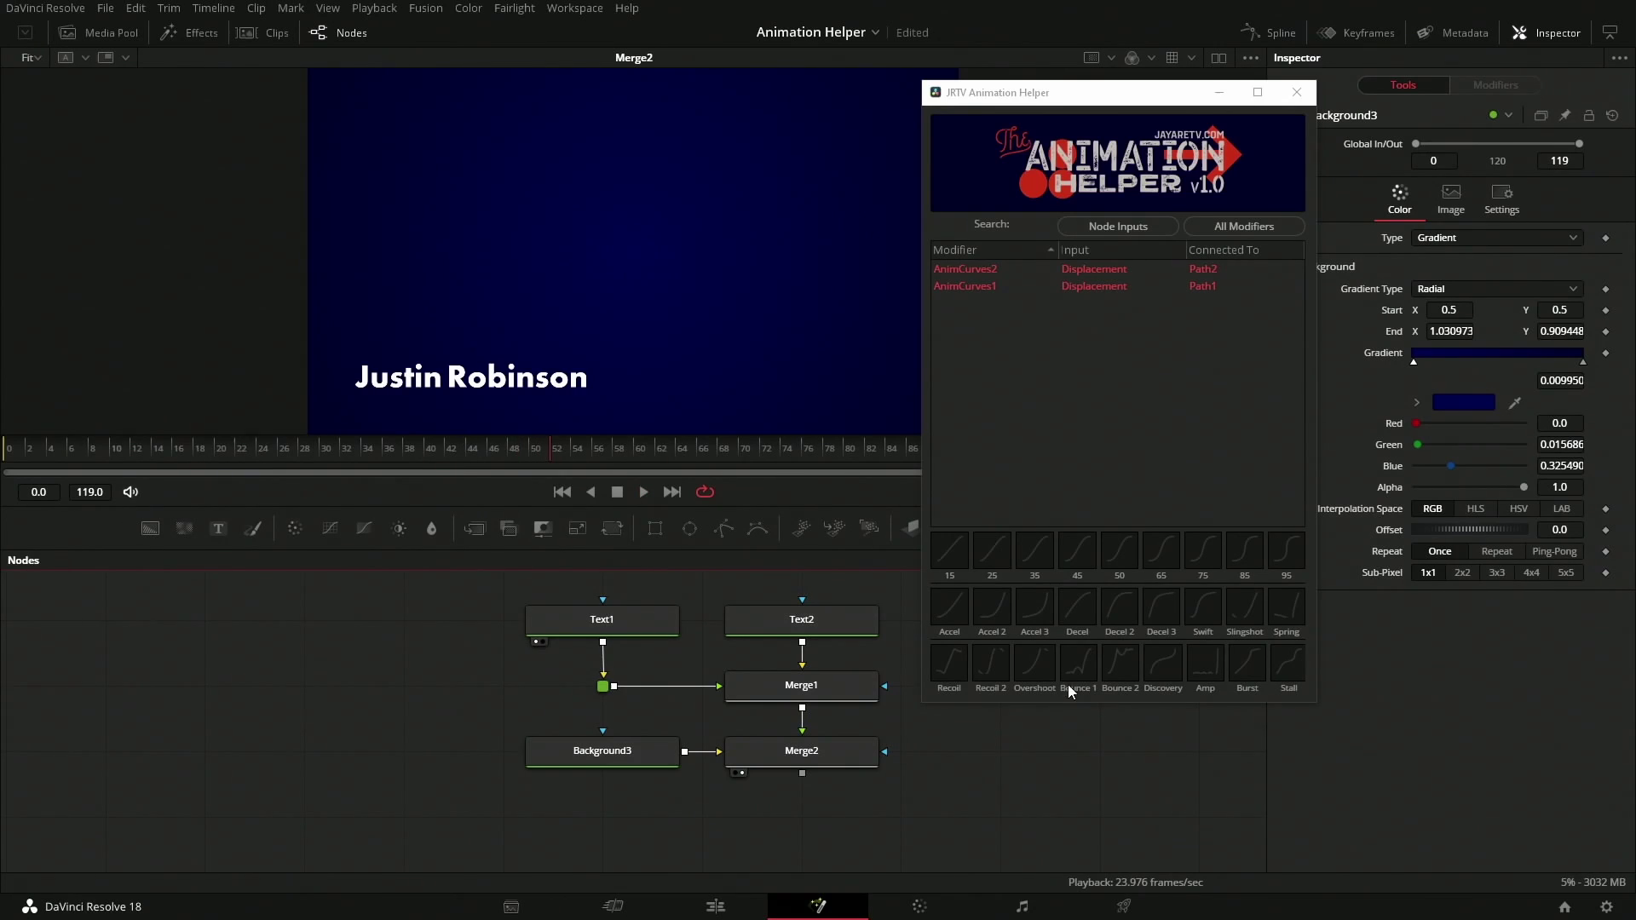
{"action": "left_click", "coordinate": [1036, 668]}
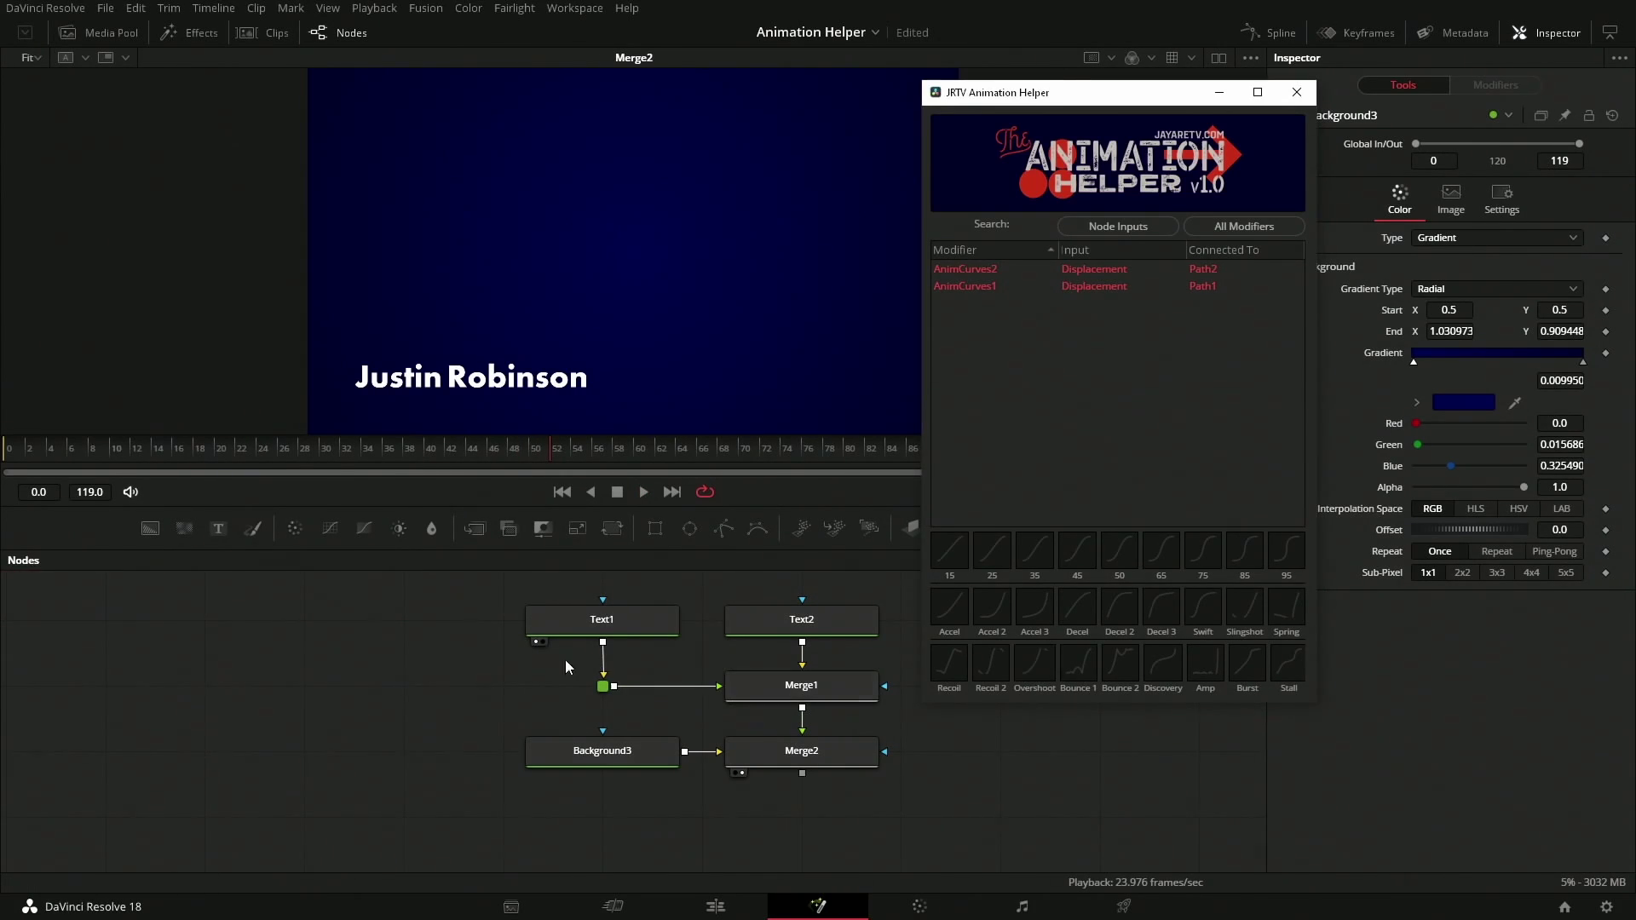
{"action": "left_click", "coordinate": [184, 458]}
{"action": "key", "text": "space"}
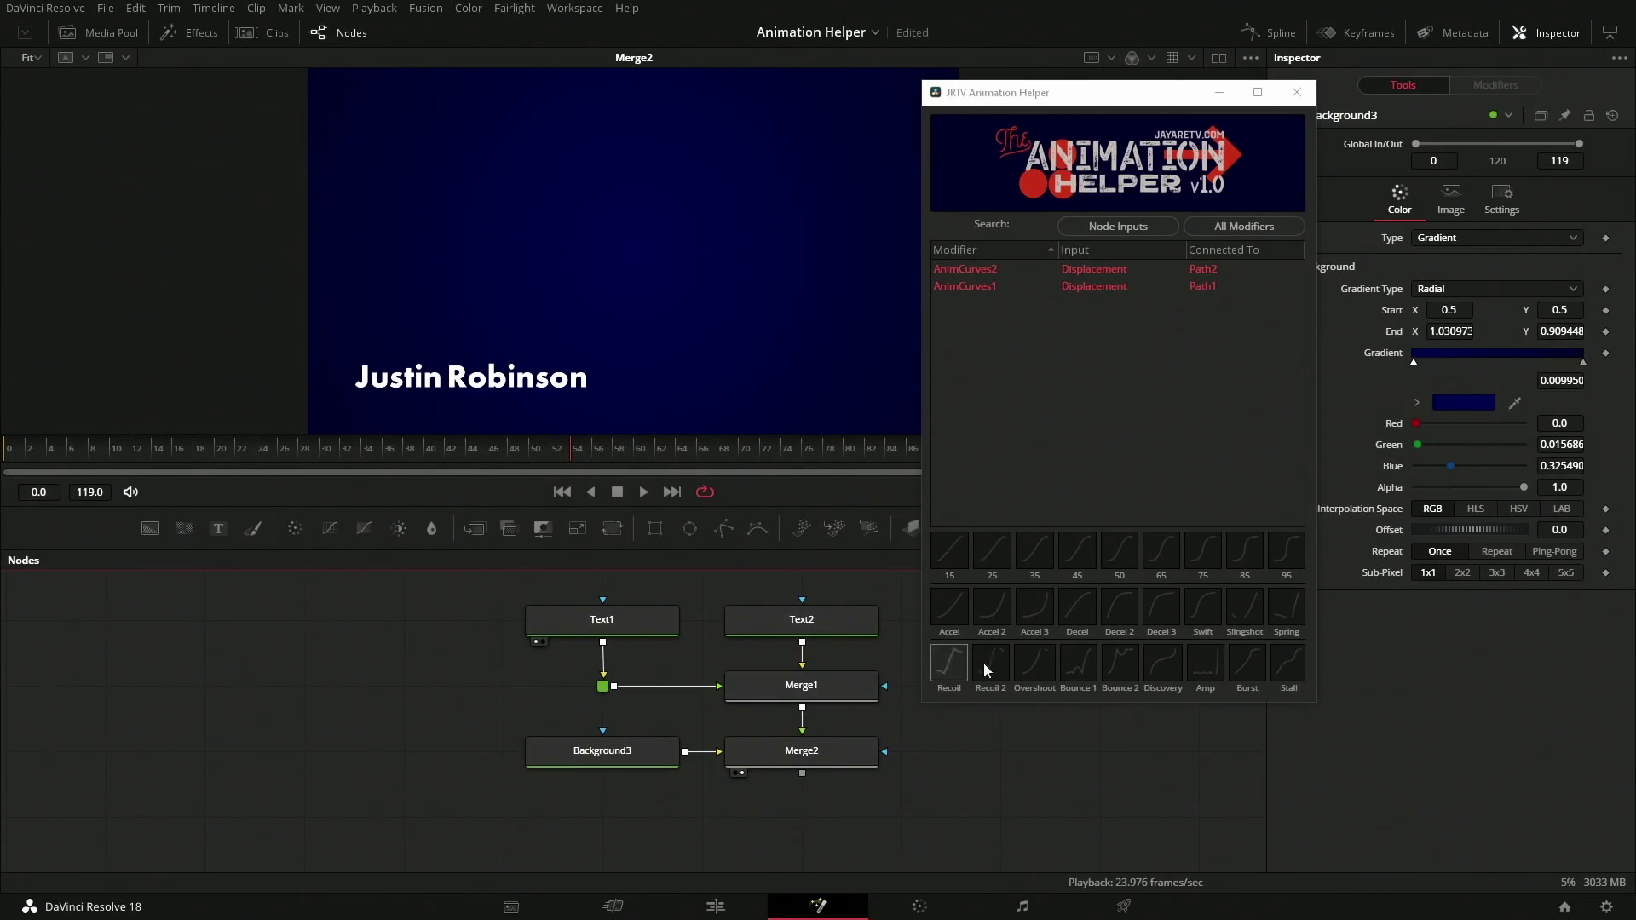
{"action": "left_click", "coordinate": [1117, 620]}
{"action": "left_click", "coordinate": [172, 455]}
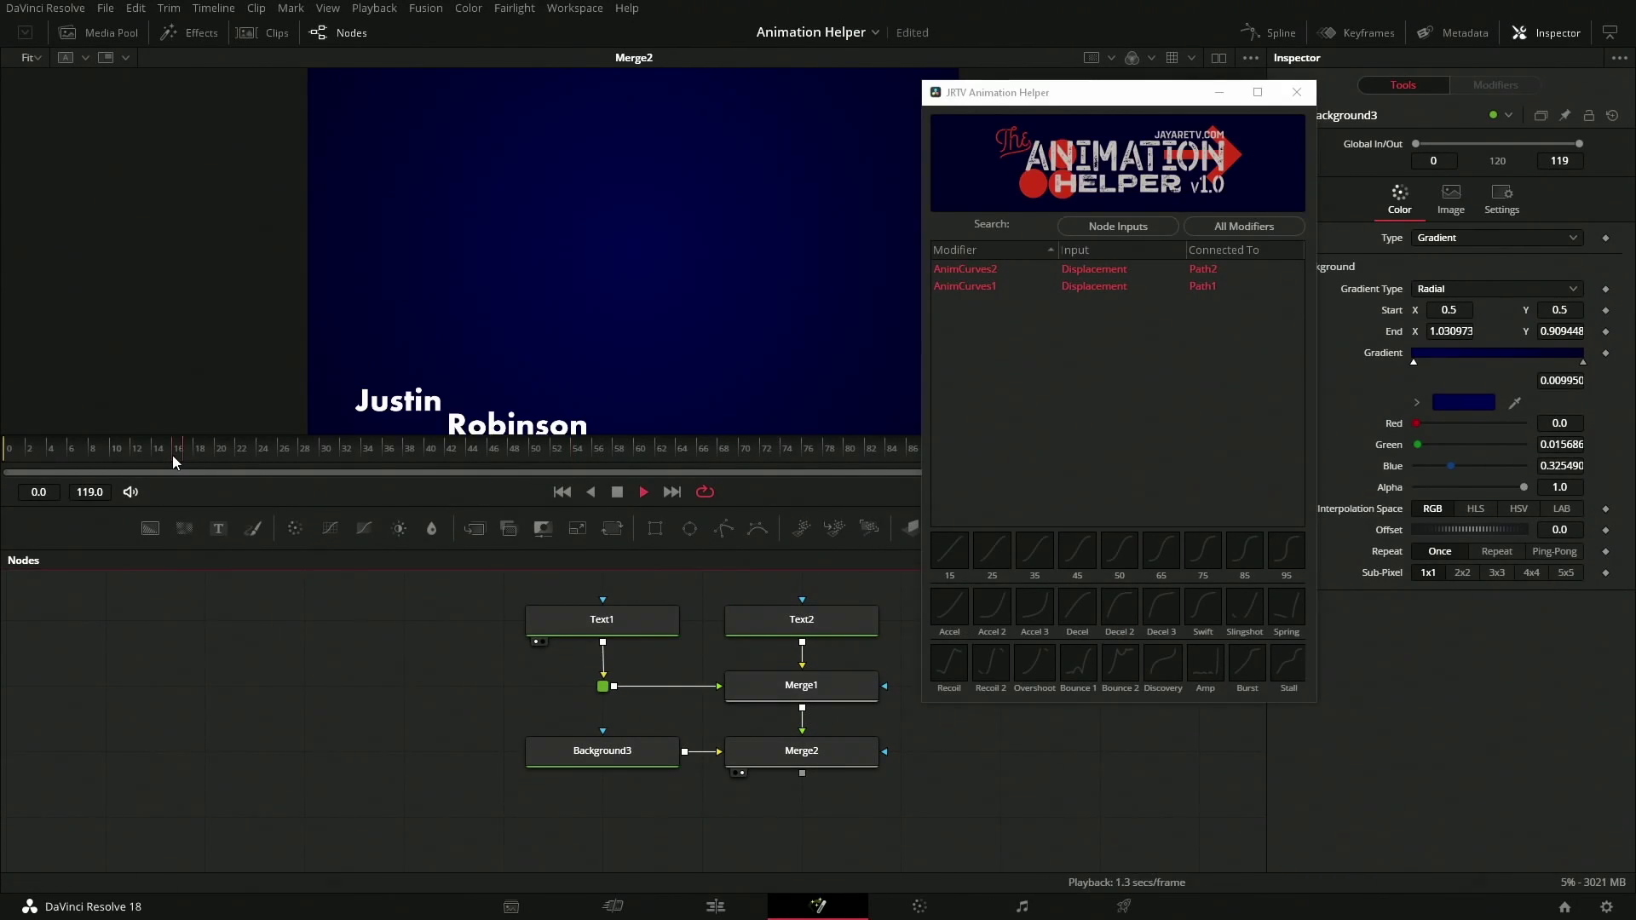
{"action": "key", "text": "space"}
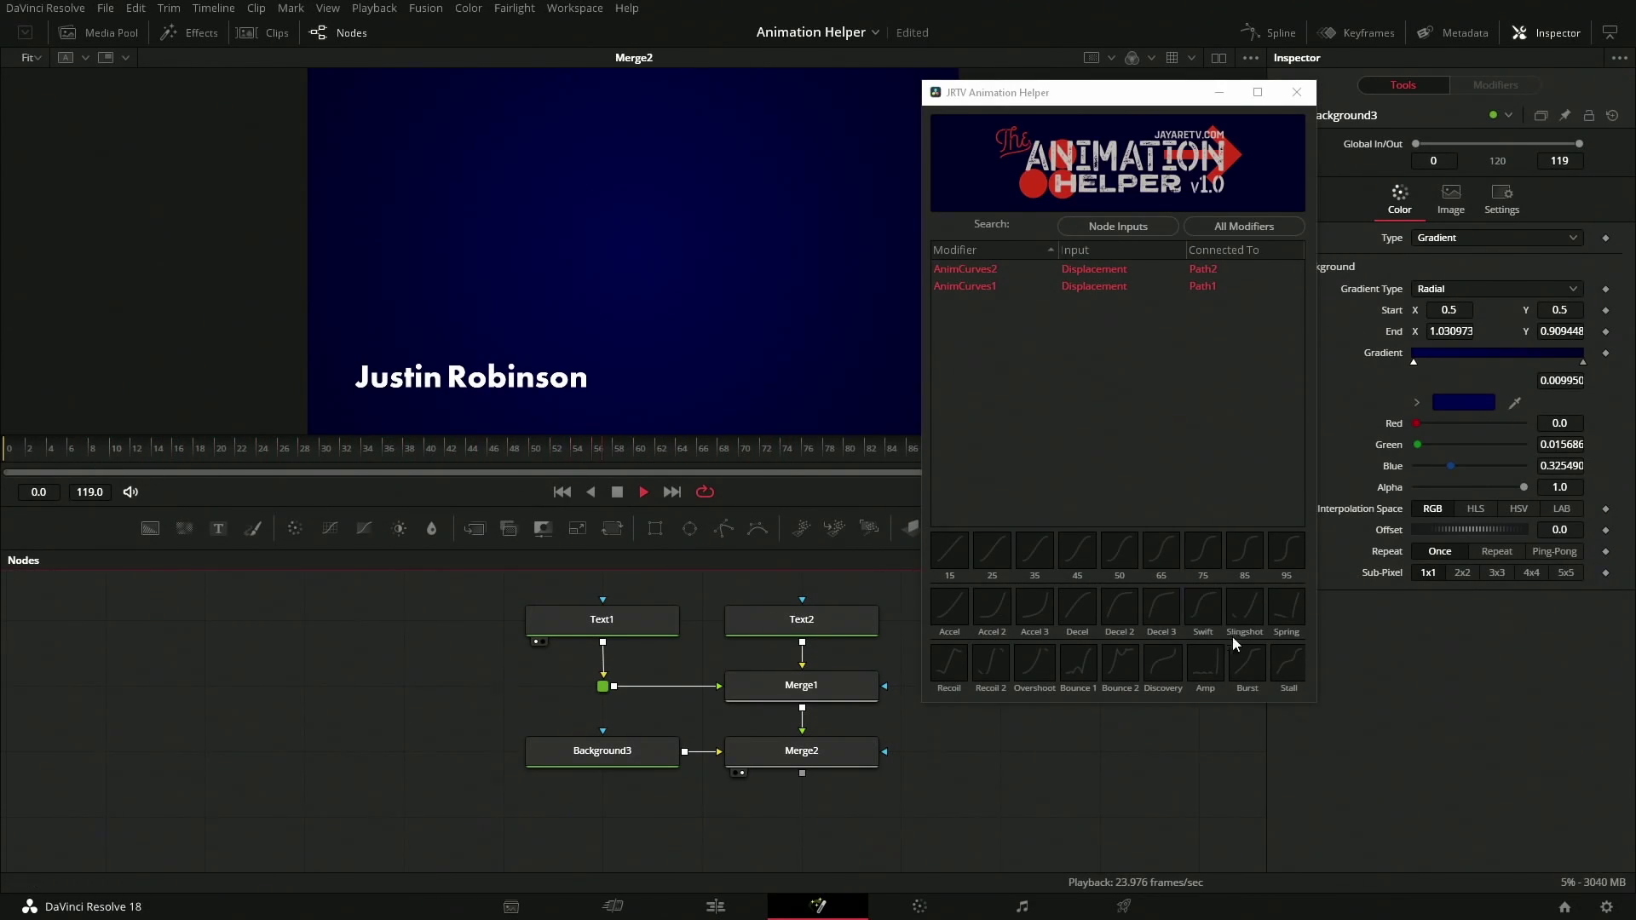
Switch the title curves to Bounce 2, then Discovery, replaying from the start
{"action": "left_click", "coordinate": [1125, 668]}
{"action": "left_click", "coordinate": [66, 448]}
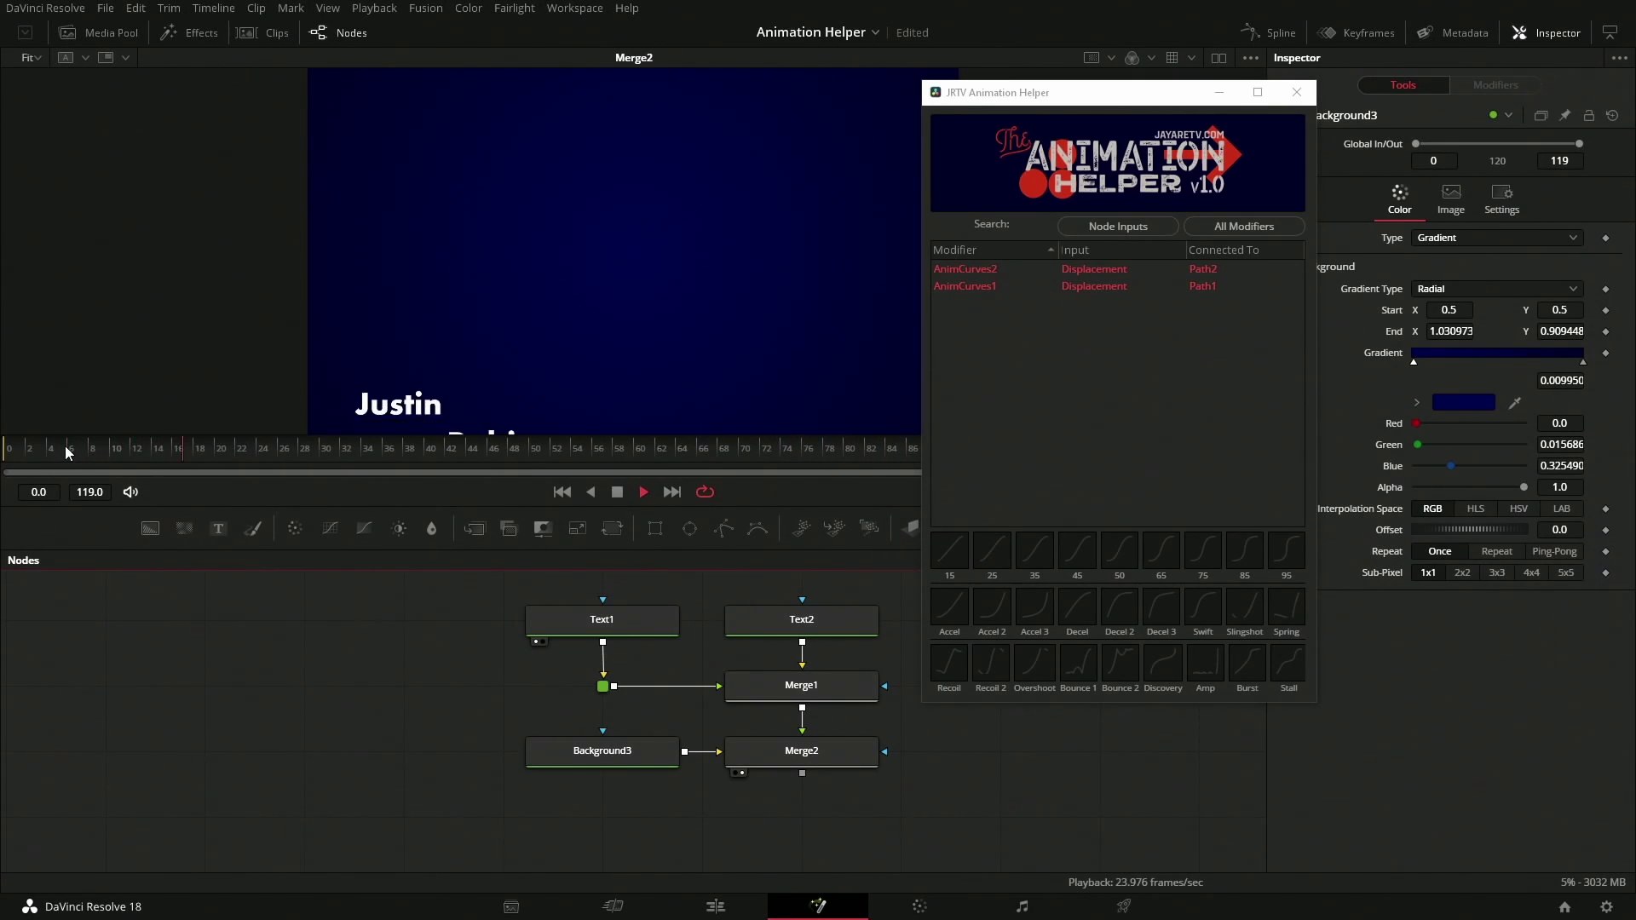
{"action": "left_click", "coordinate": [1097, 658]}
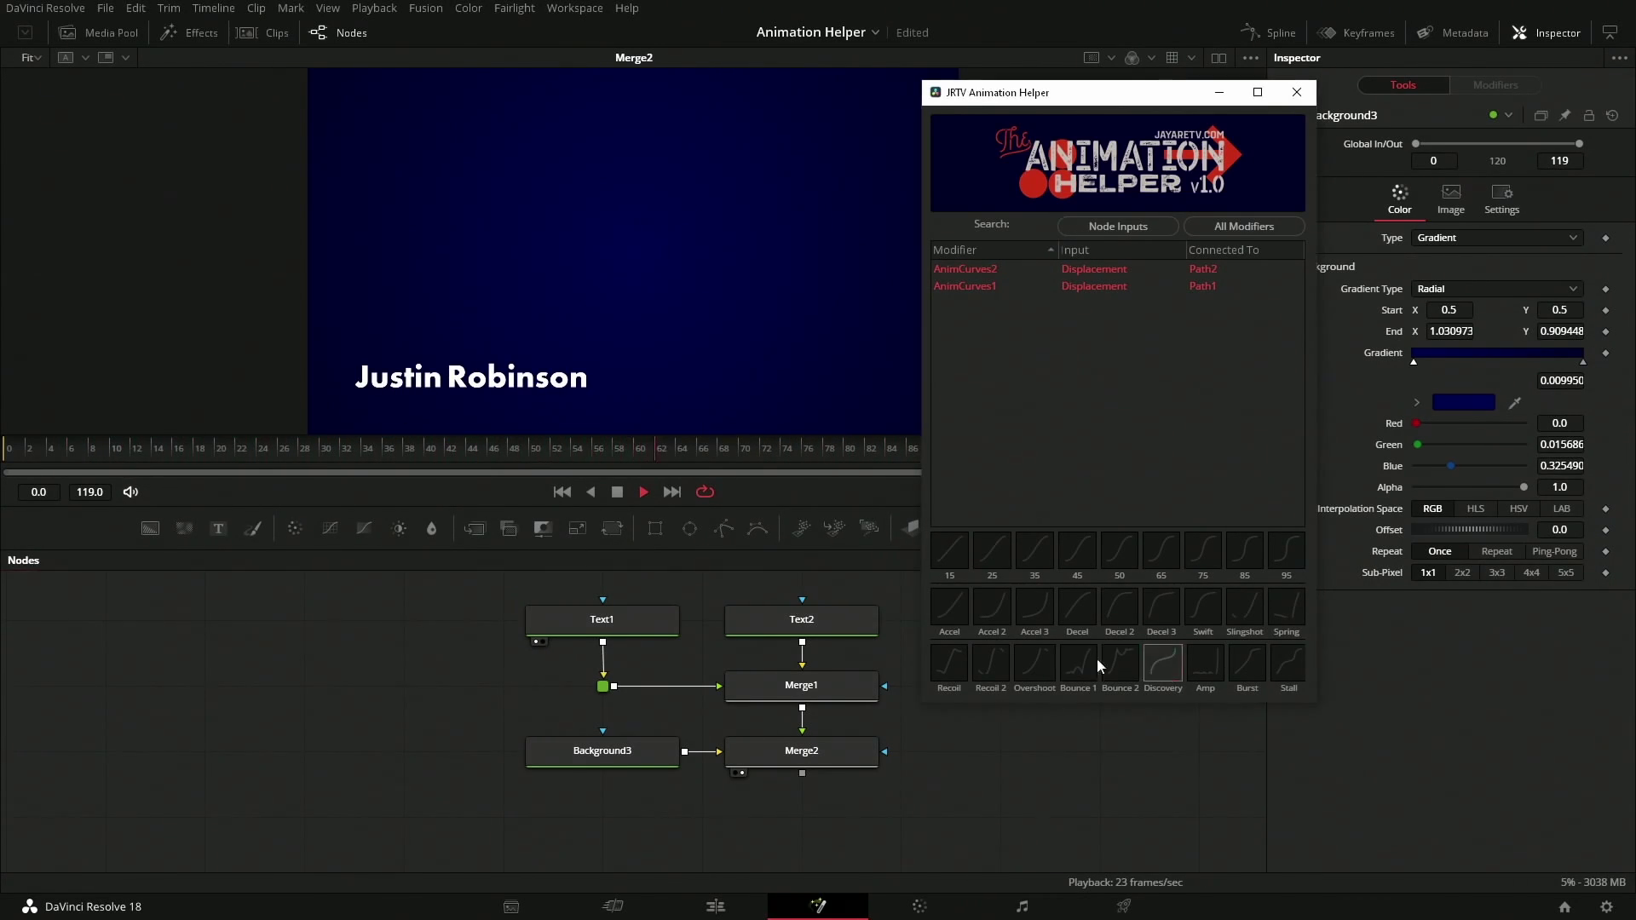
{"action": "left_click", "coordinate": [104, 452]}
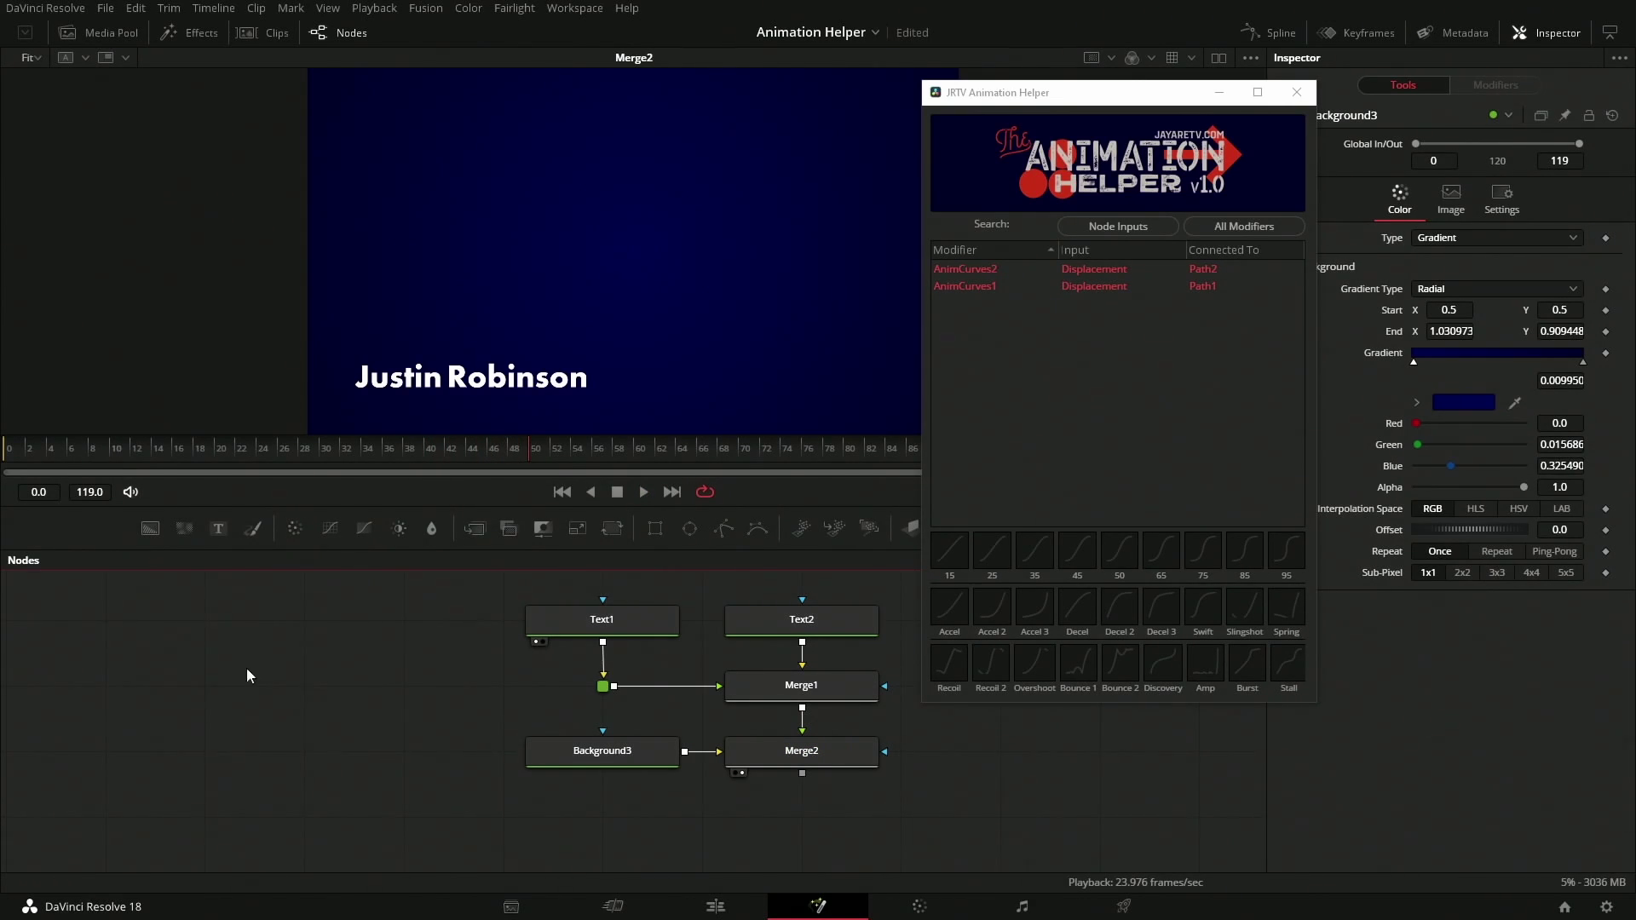
Close the Animation Helper and switch to clip 03's composition
{"action": "left_click", "coordinate": [1297, 92]}
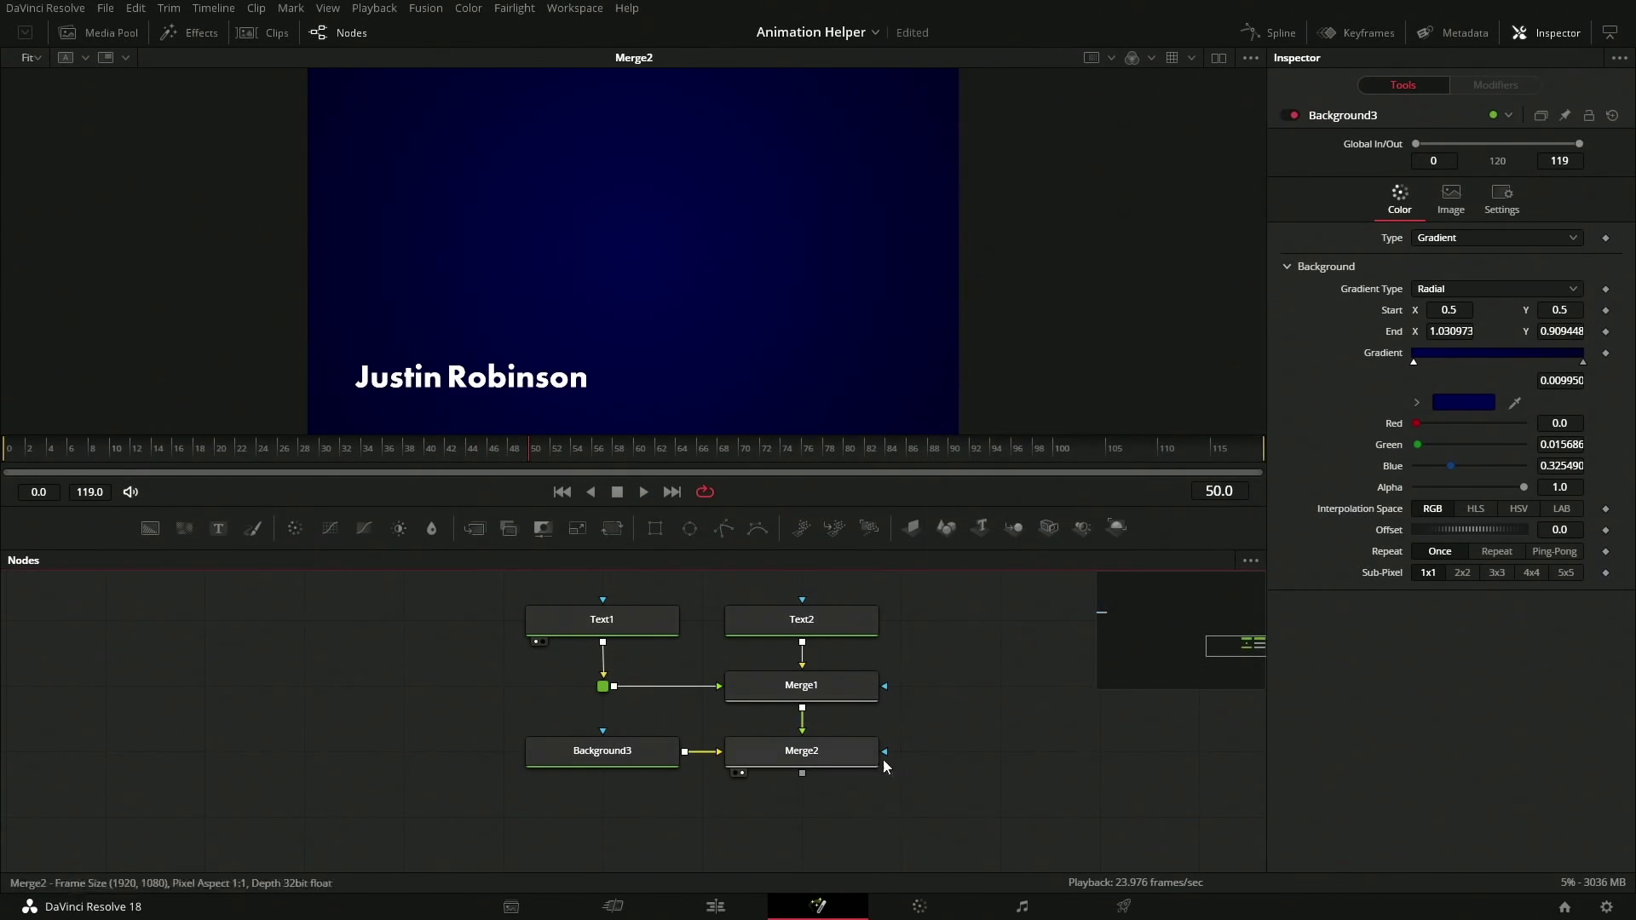
{"action": "left_click", "coordinate": [575, 7]}
{"action": "left_click", "coordinate": [332, 705]}
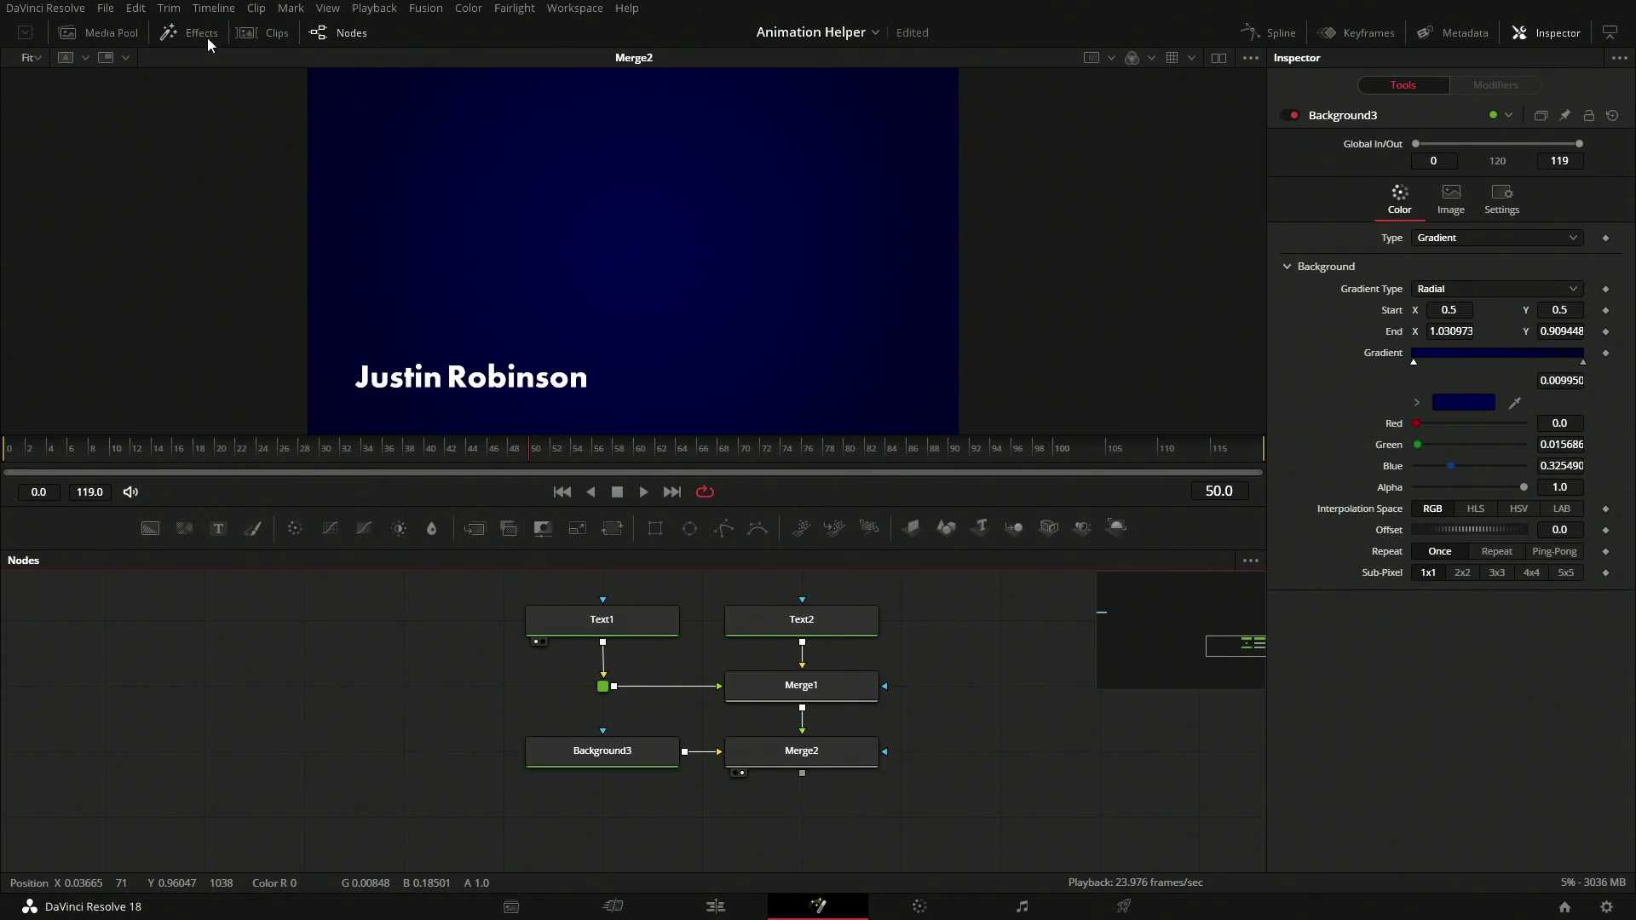
{"action": "left_click", "coordinate": [265, 32]}
{"action": "left_click", "coordinate": [340, 805]}
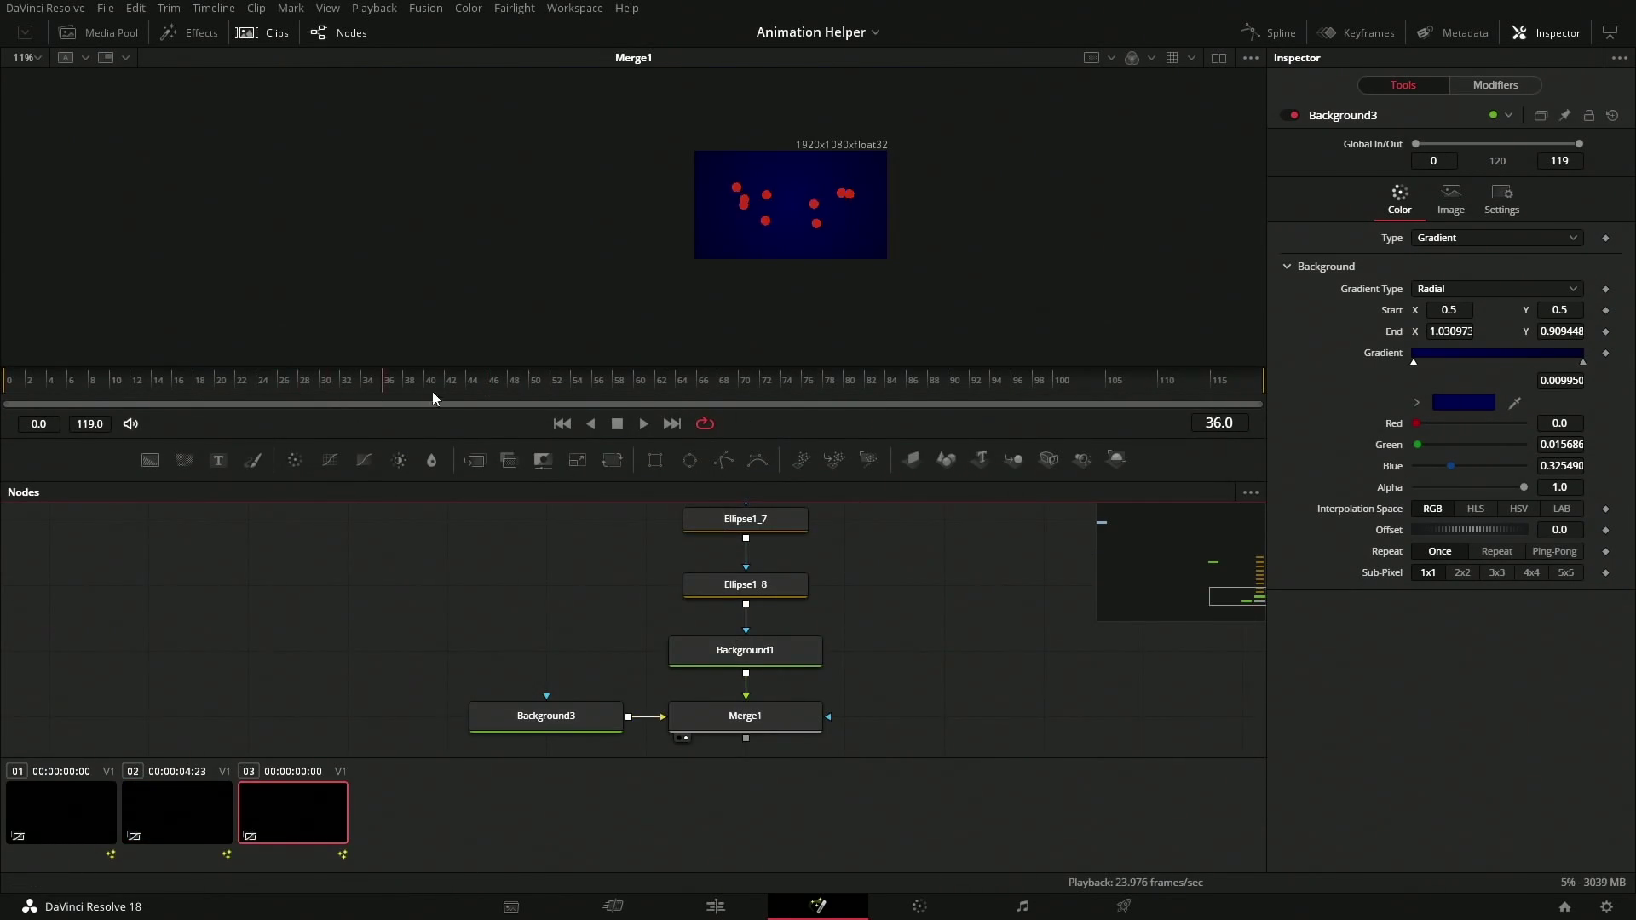
Marquee-select all nine Ellipse nodes, preview the motion, and fit the viewer near frame 10
{"action": "left_click", "coordinate": [681, 384]}
{"action": "scroll", "coordinate": [905, 596], "scroll_direction": "down", "scroll_amount": 5}
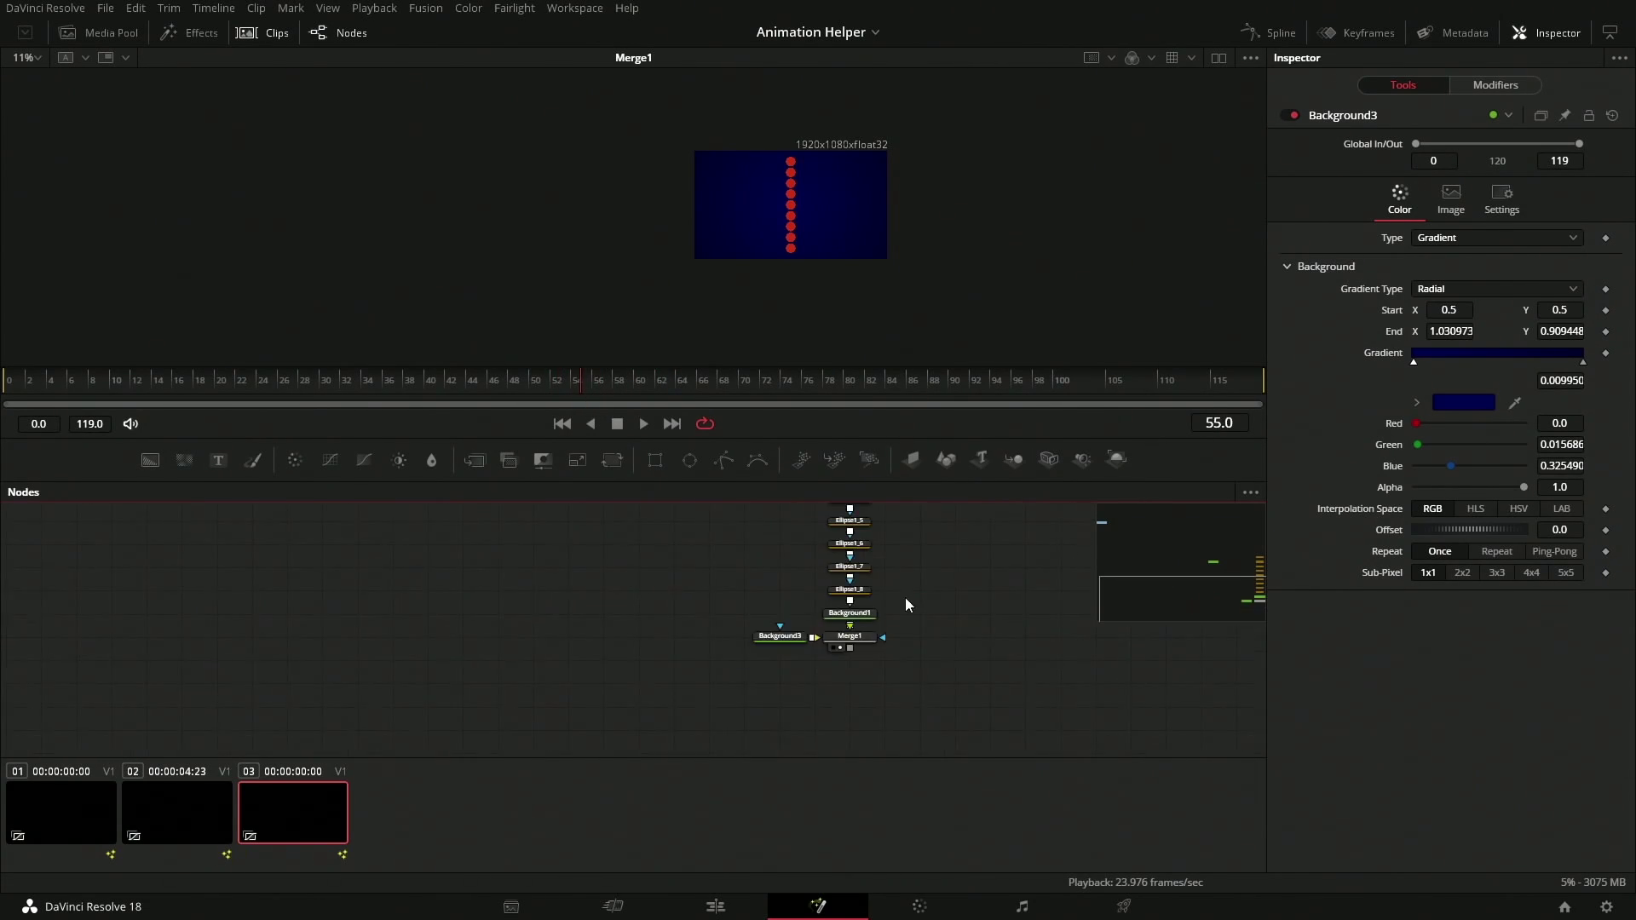
{"action": "left_click_drag", "start_coordinate": [872, 534], "coordinate": [775, 716]}
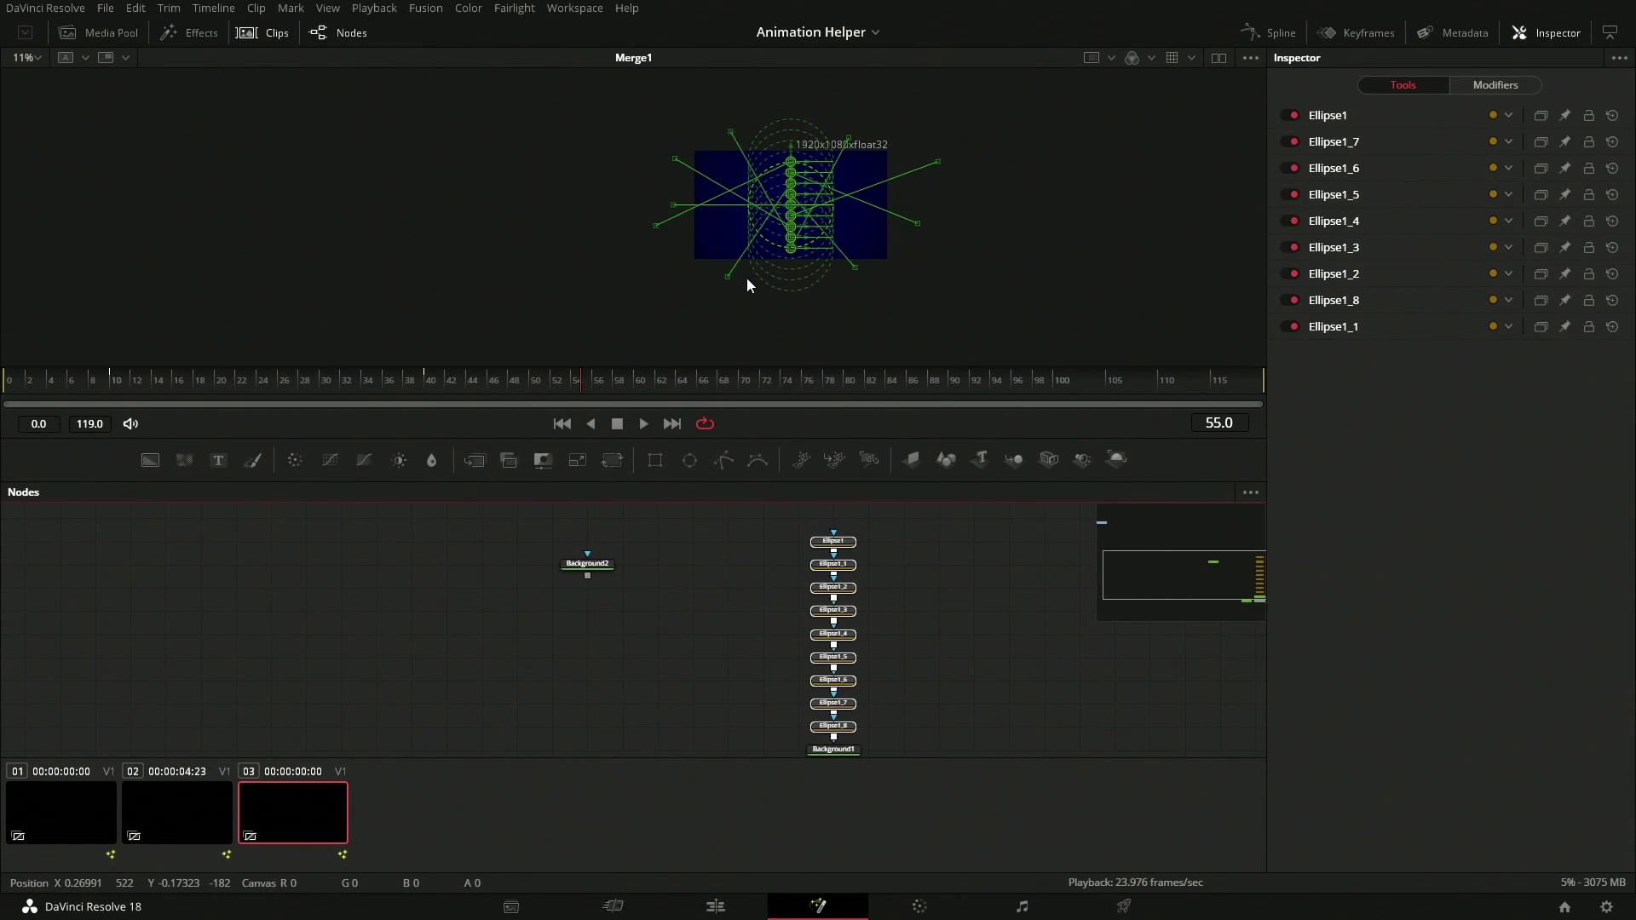
{"action": "key", "text": "Home"}
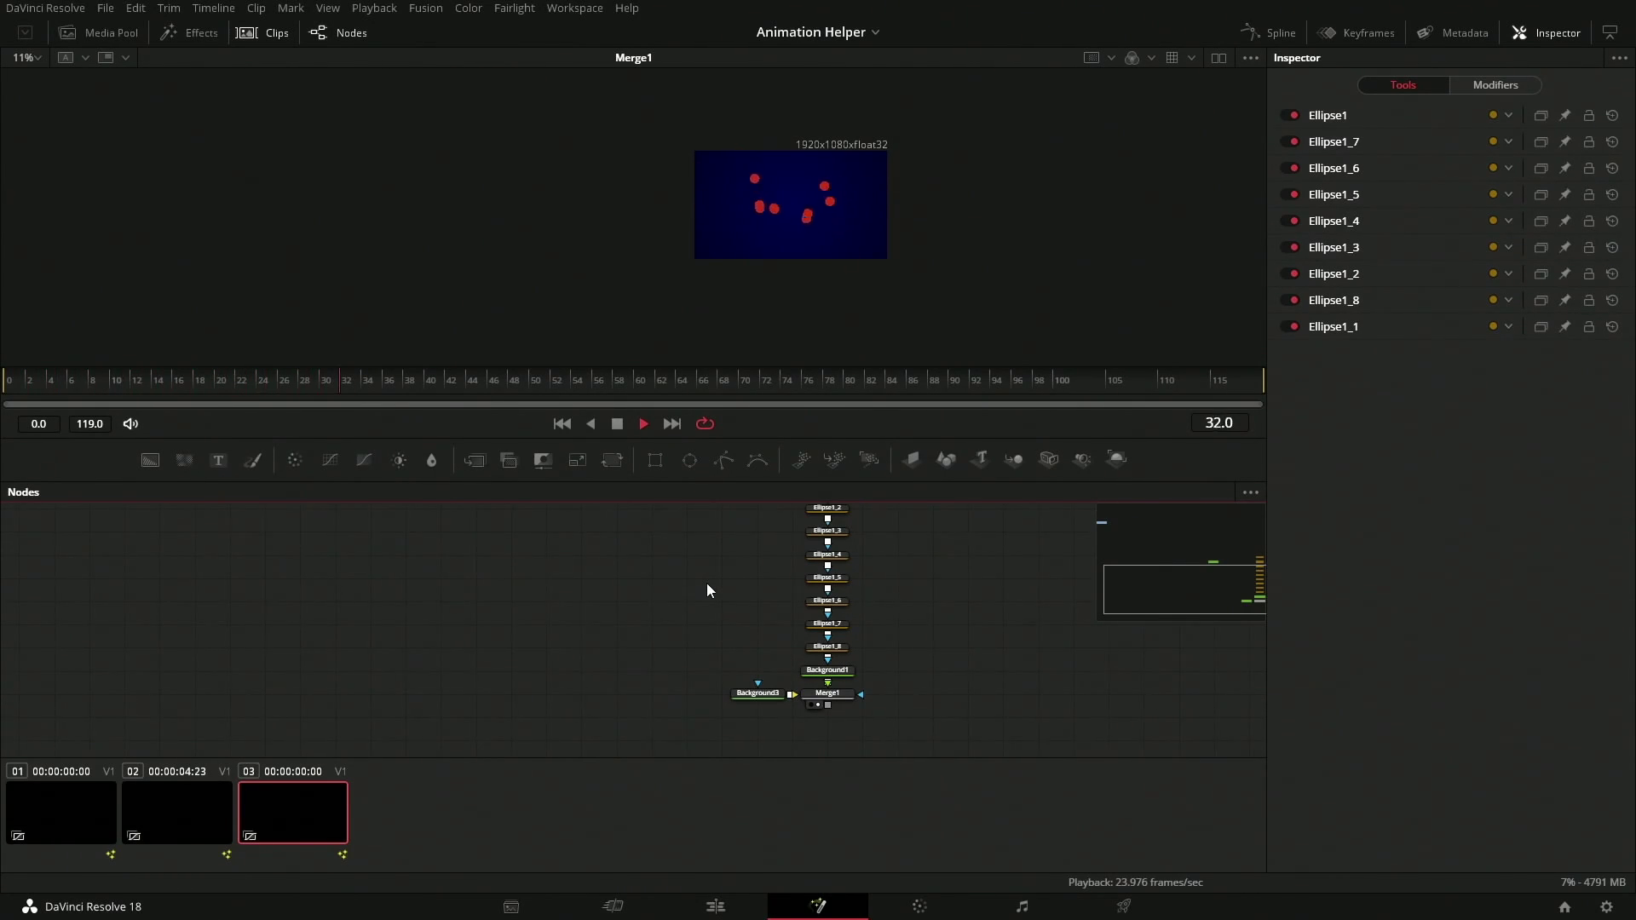
{"action": "key", "text": "space"}
{"action": "left_click", "coordinate": [38, 58]}
{"action": "left_click", "coordinate": [25, 162]}
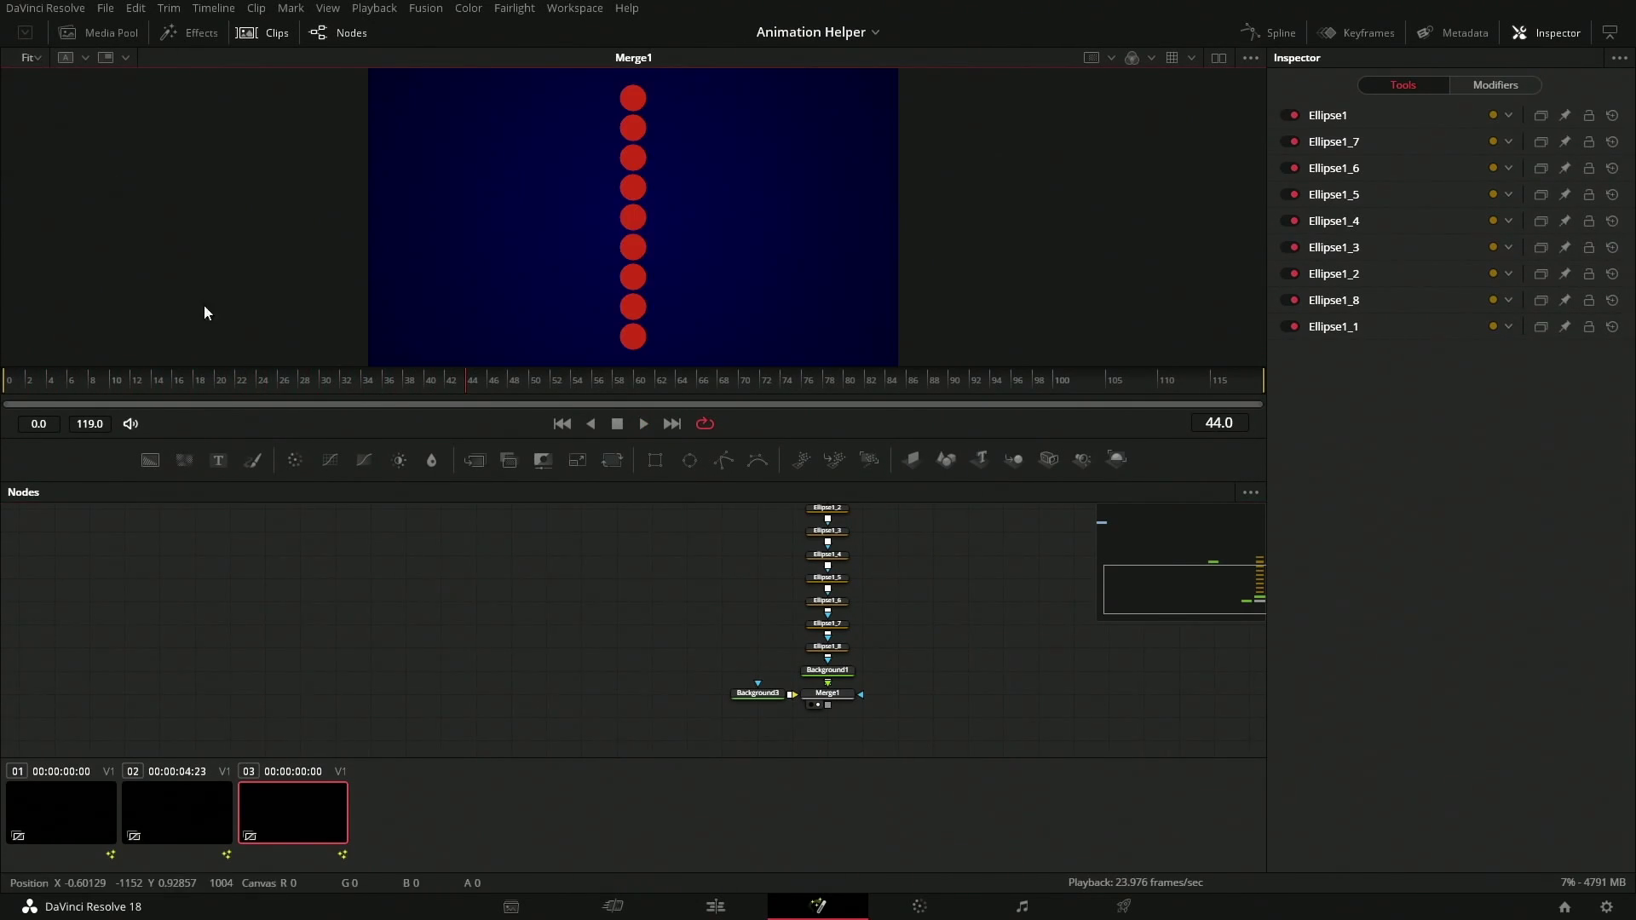
{"action": "left_click_drag", "start_coordinate": [119, 379], "coordinate": [44, 371]}
Launch the JRTV Animation Helper script, move it upper right, and select all nine AnimCurves modifiers
{"action": "left_click", "coordinate": [575, 9]}
{"action": "mouse_move", "coordinate": [652, 535]}
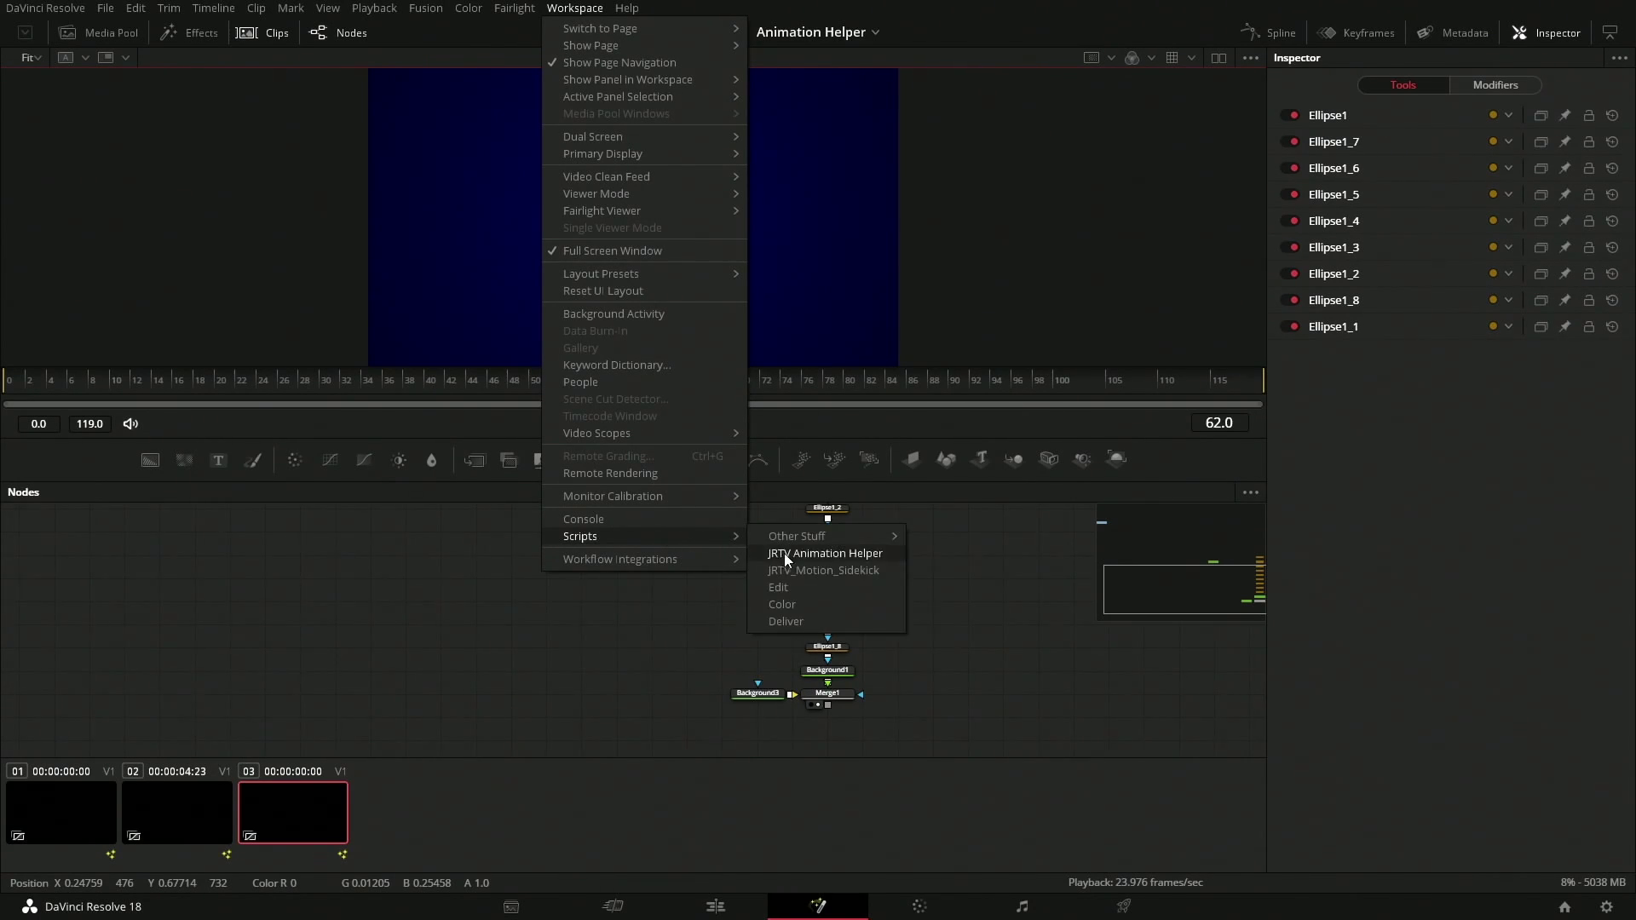
{"action": "left_click", "coordinate": [825, 566]}
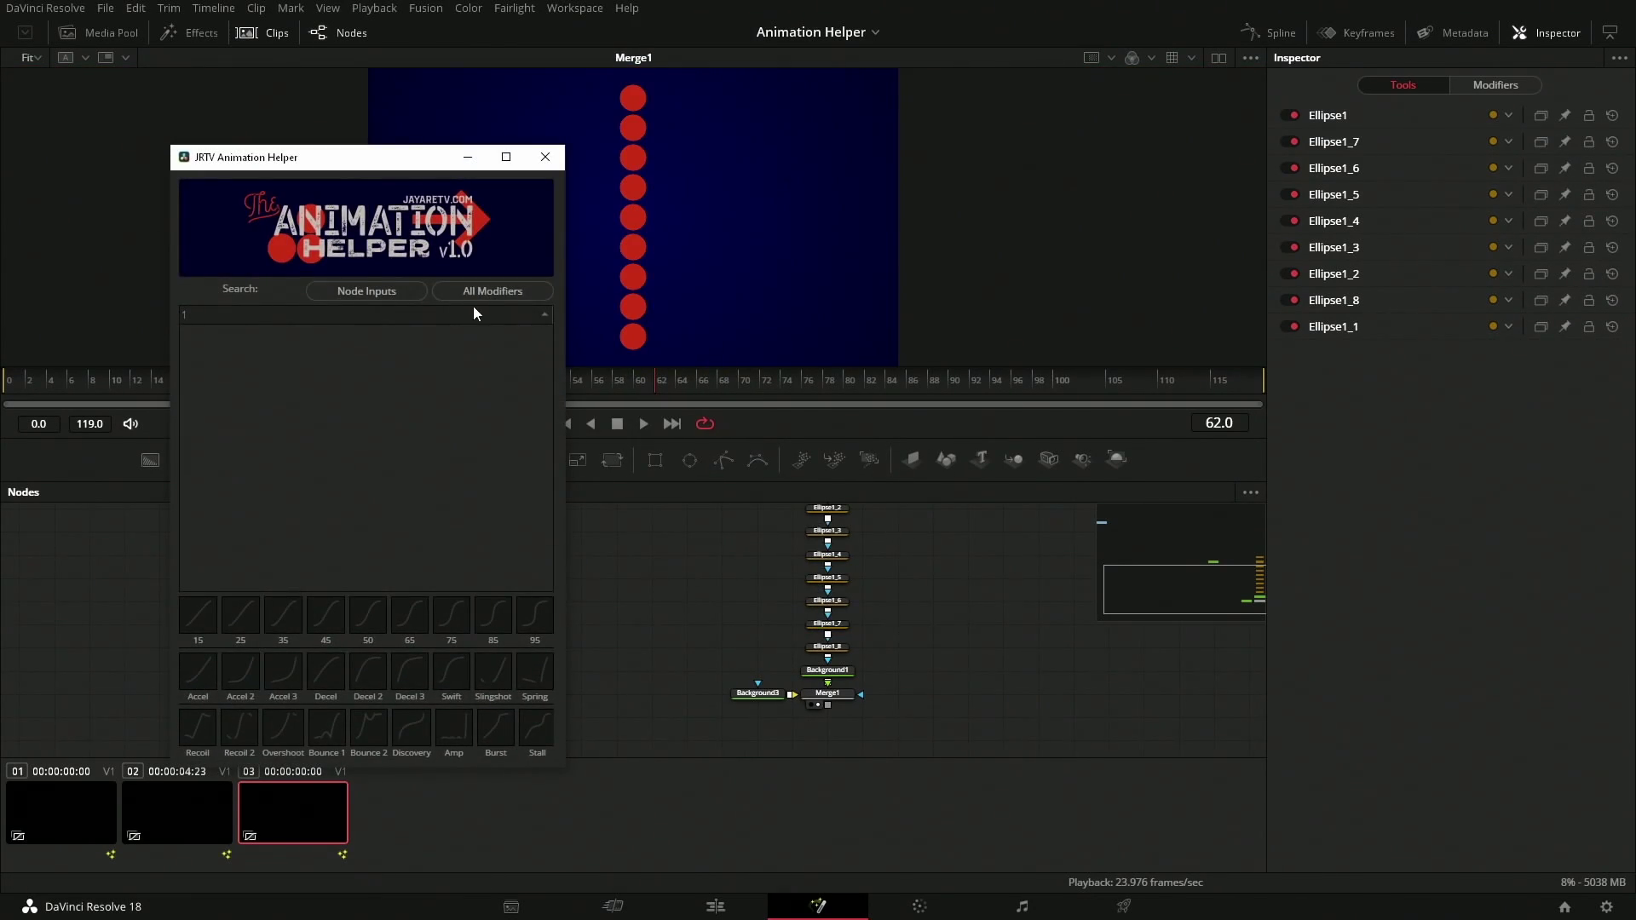
{"action": "left_click_drag", "start_coordinate": [347, 157], "coordinate": [1056, 67]}
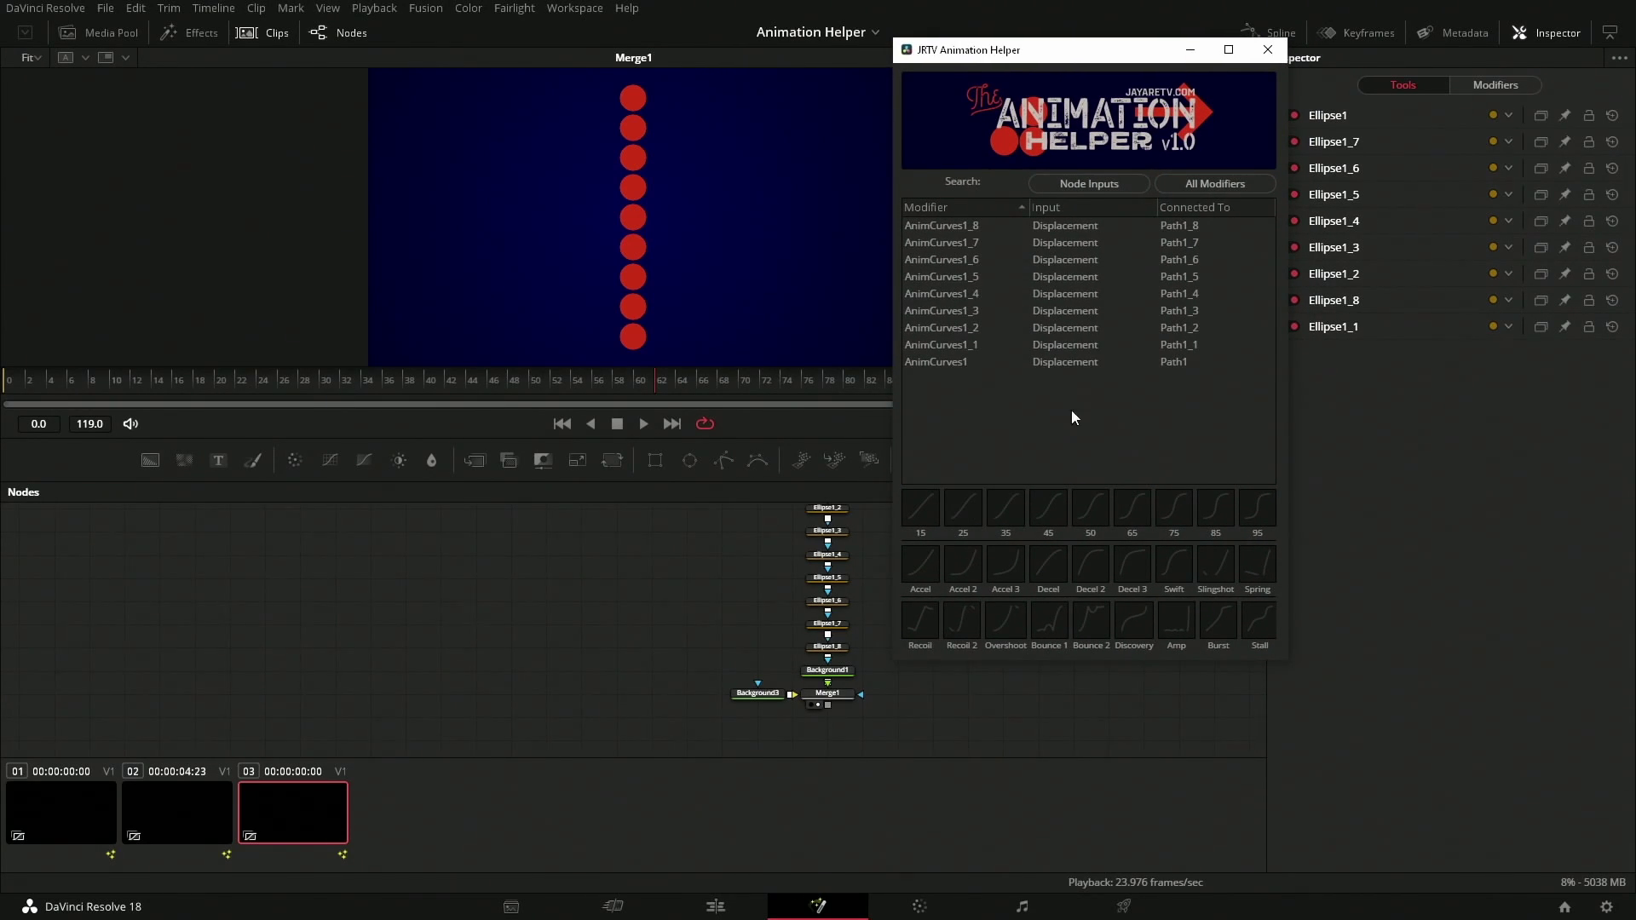
{"action": "left_click_drag", "start_coordinate": [1111, 240], "coordinate": [1082, 368]}
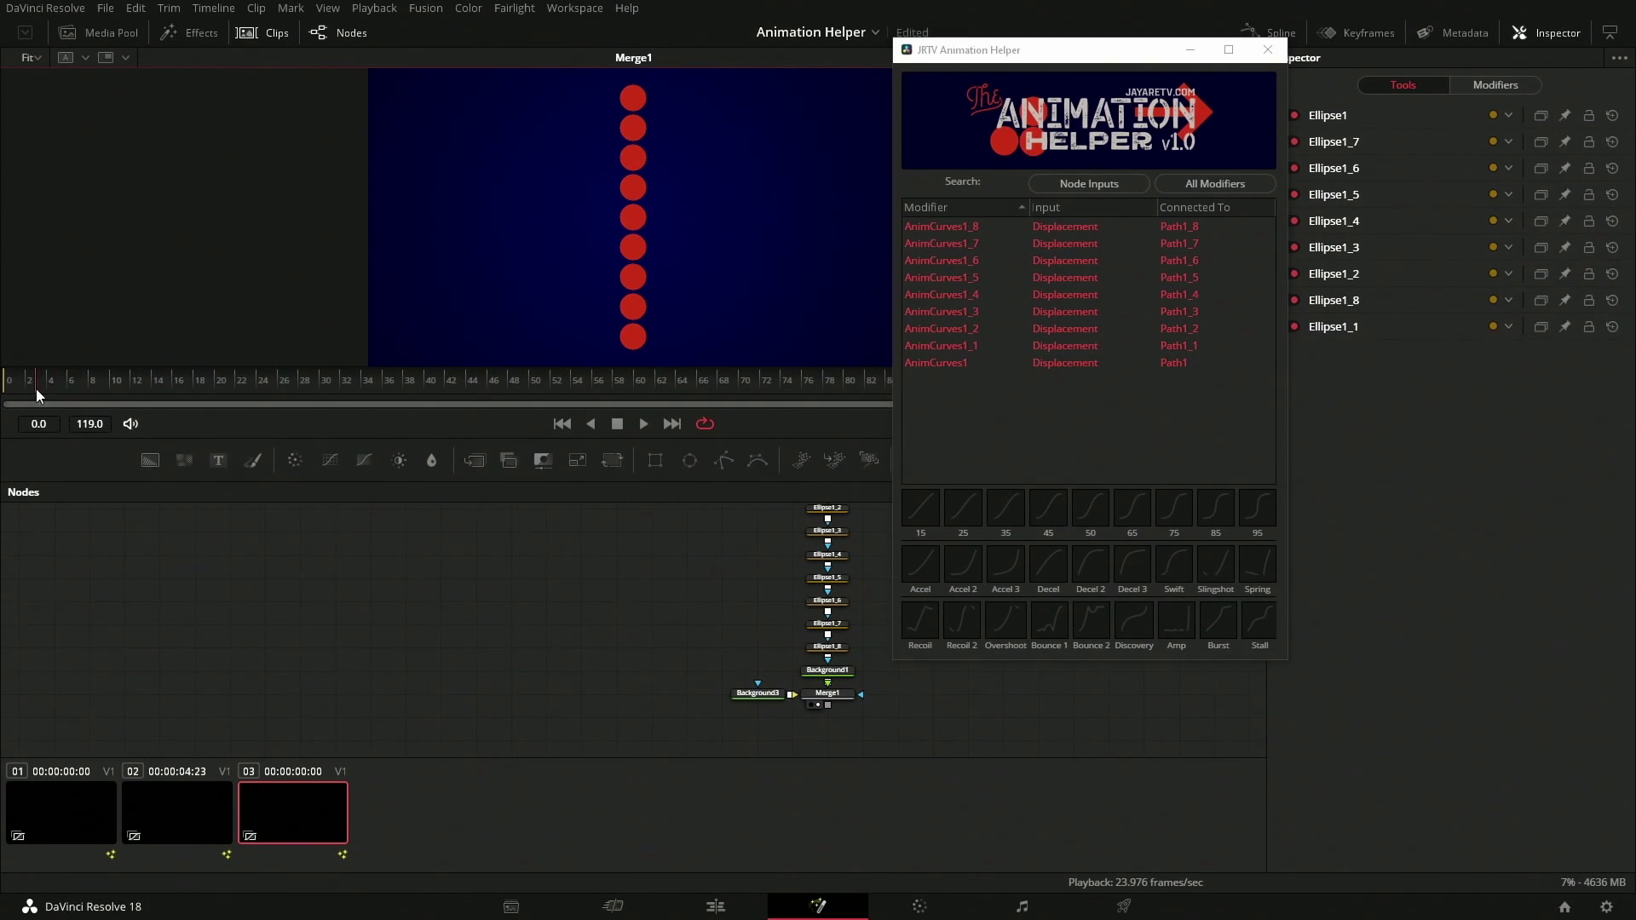
Play back the nine ellipses' displacement animation from the first frames
{"action": "left_click", "coordinate": [121, 592]}
{"action": "key", "text": "space"}
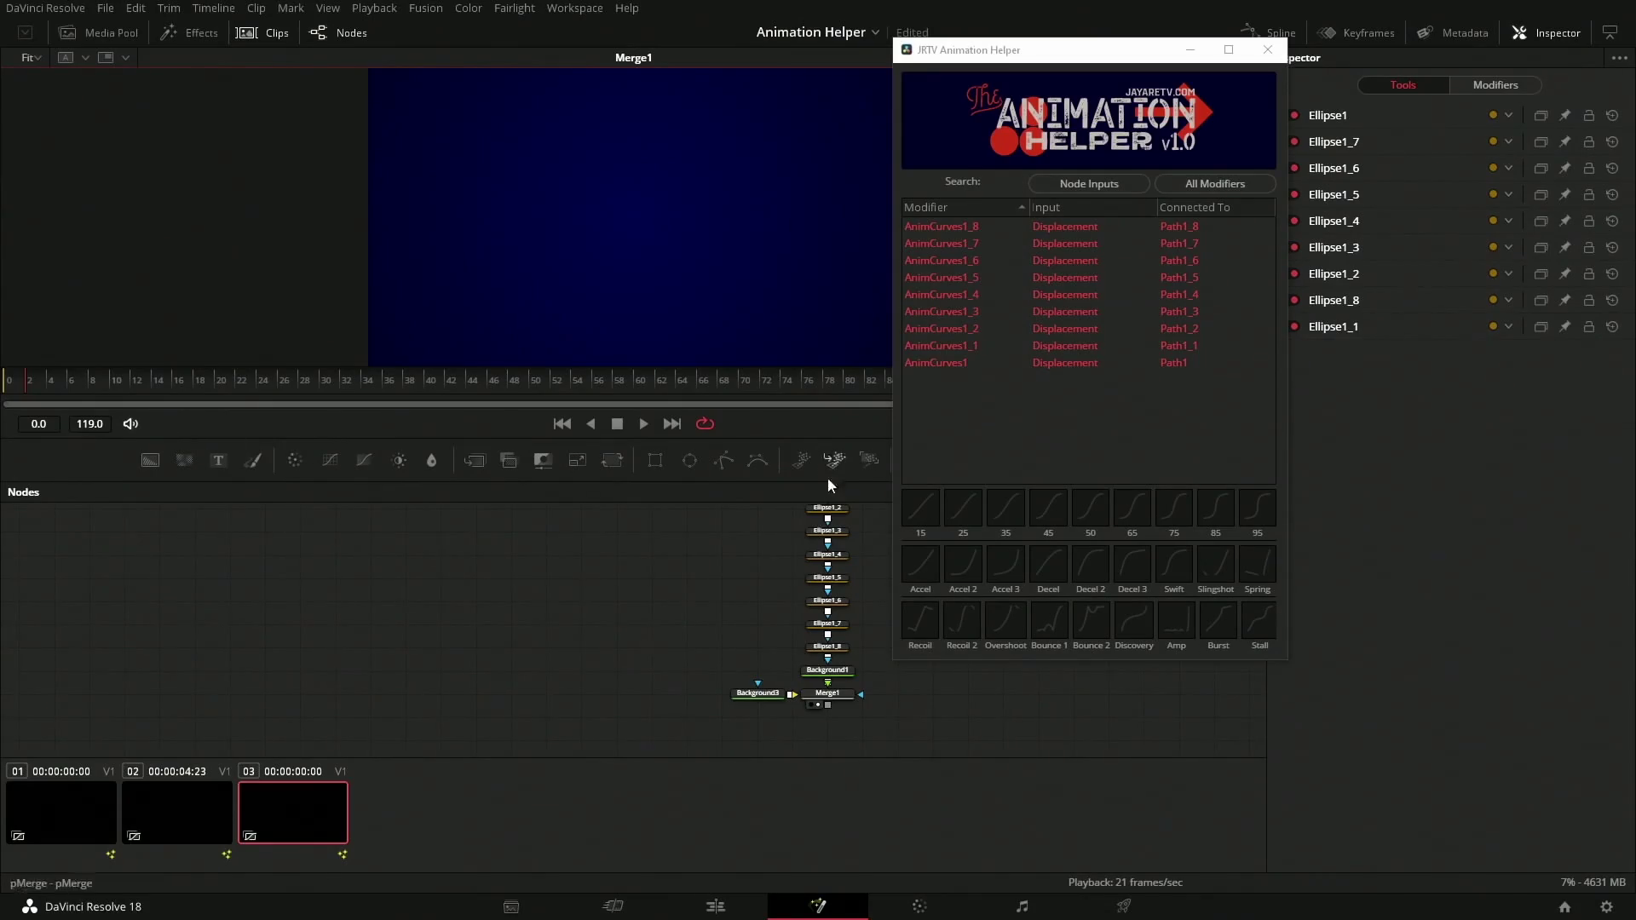
{"action": "key", "text": "space"}
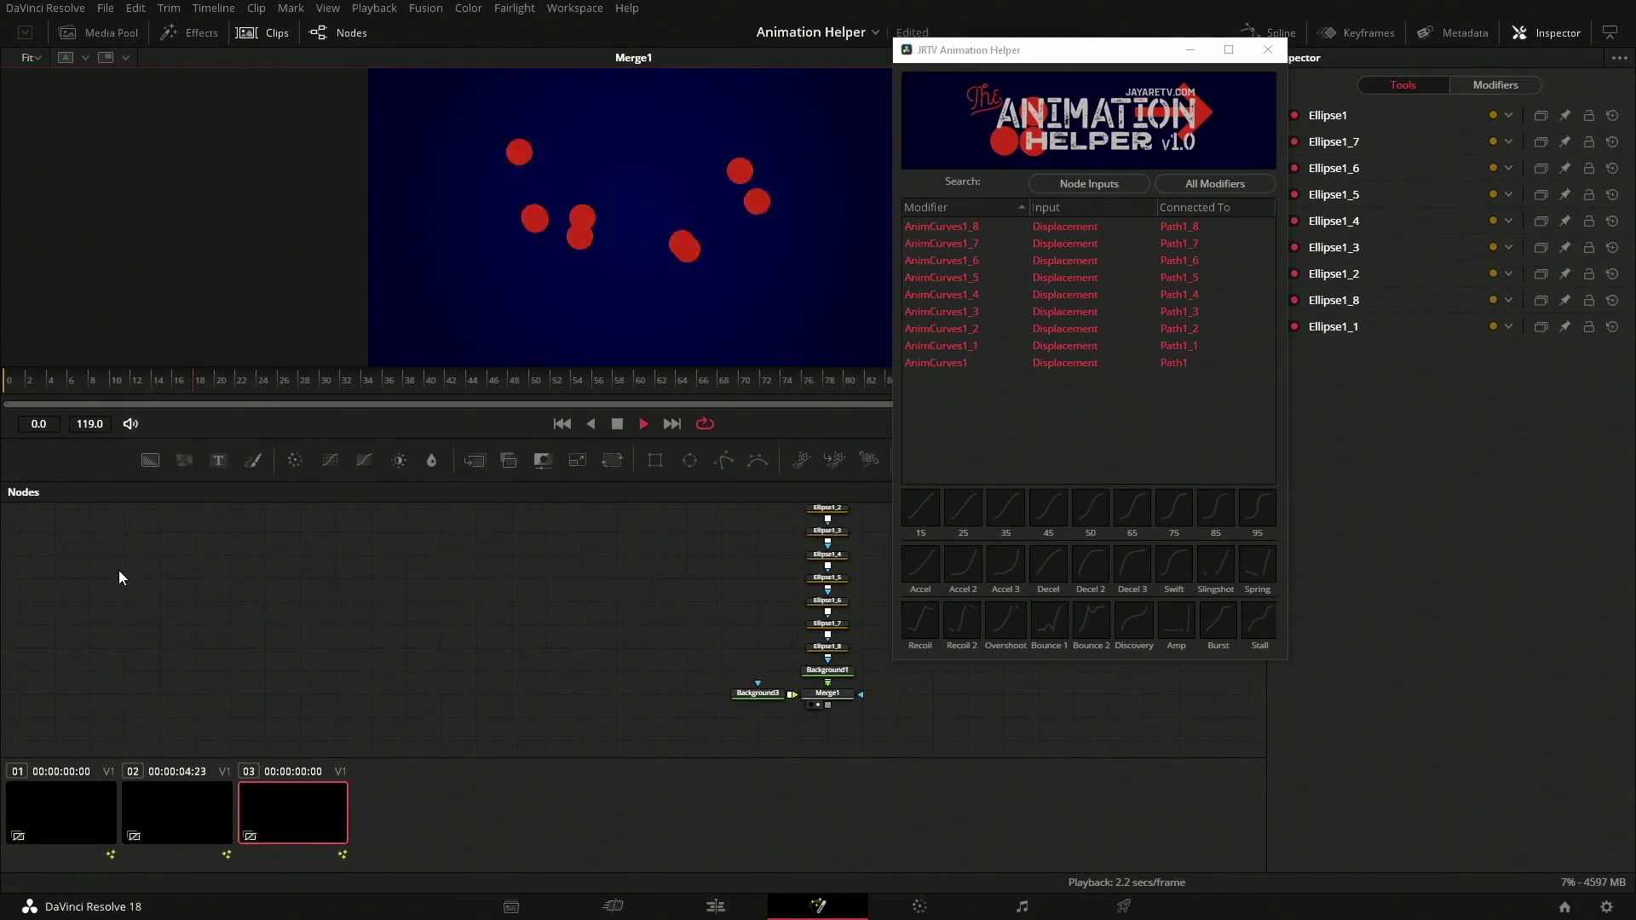
{"action": "key", "text": "space"}
{"action": "left_click", "coordinate": [79, 383]}
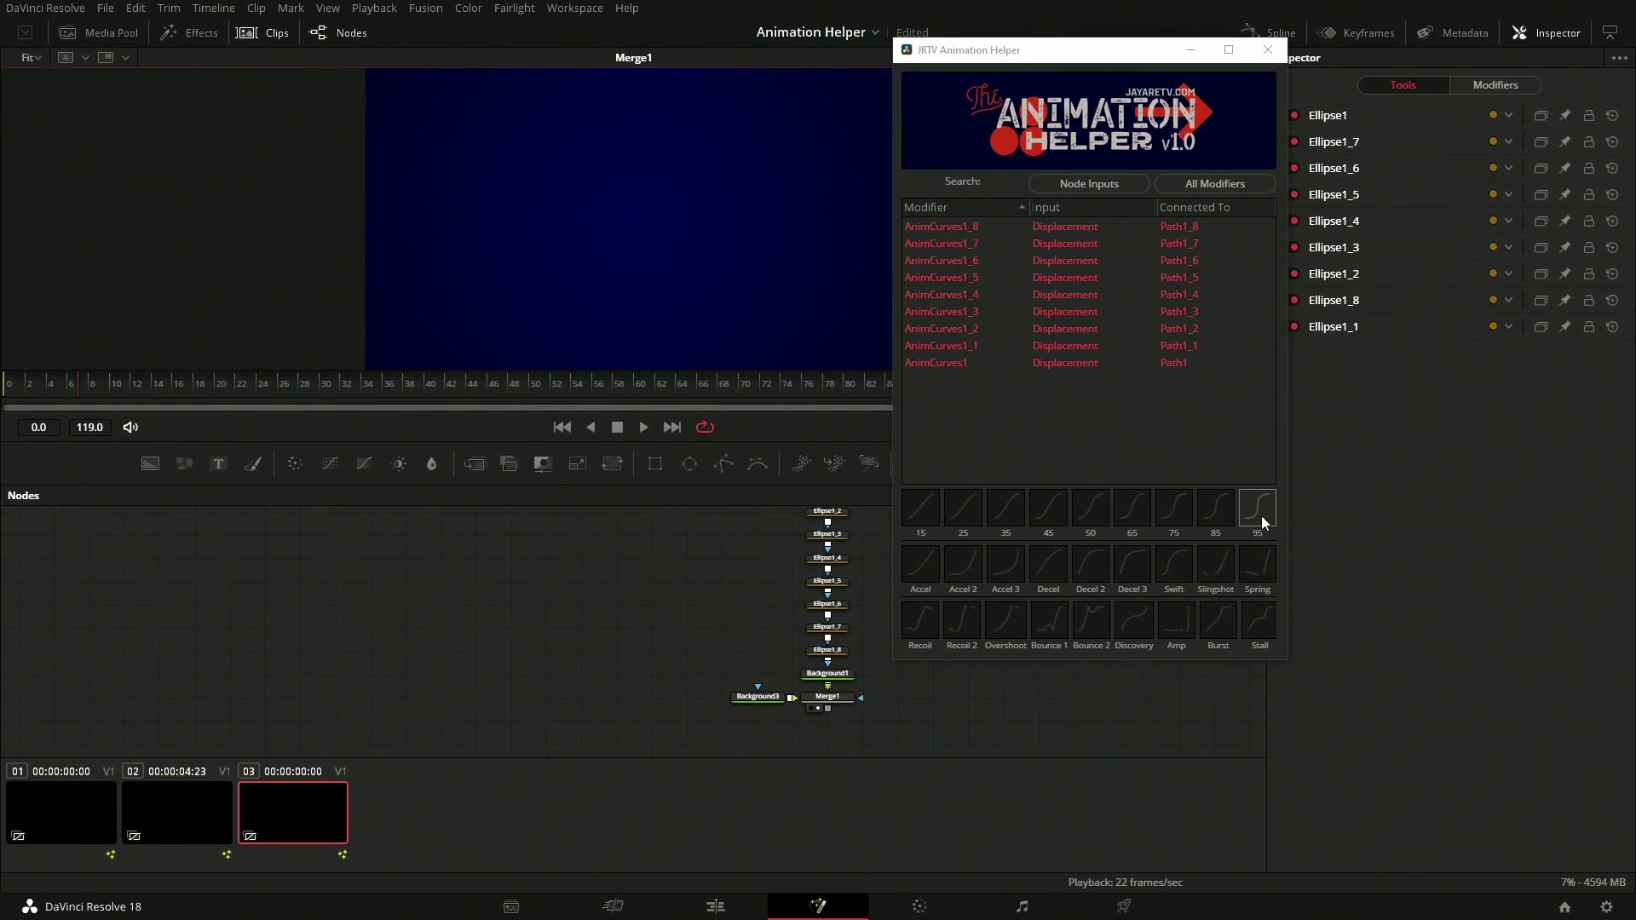
{"action": "key", "text": "space"}
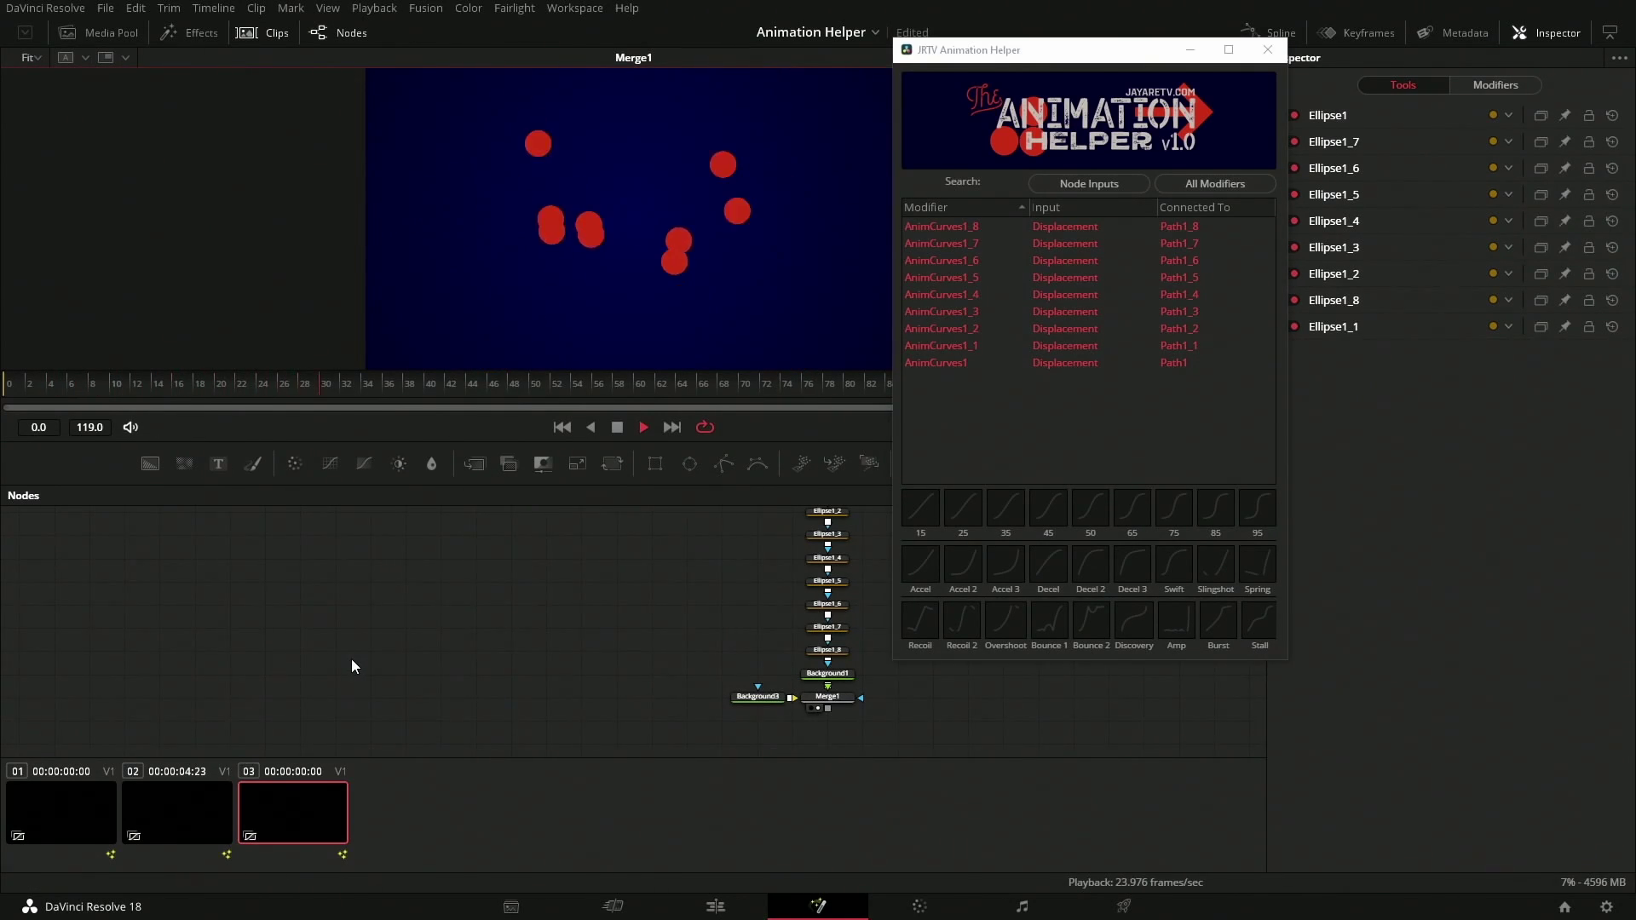
{"action": "left_click", "coordinate": [89, 383]}
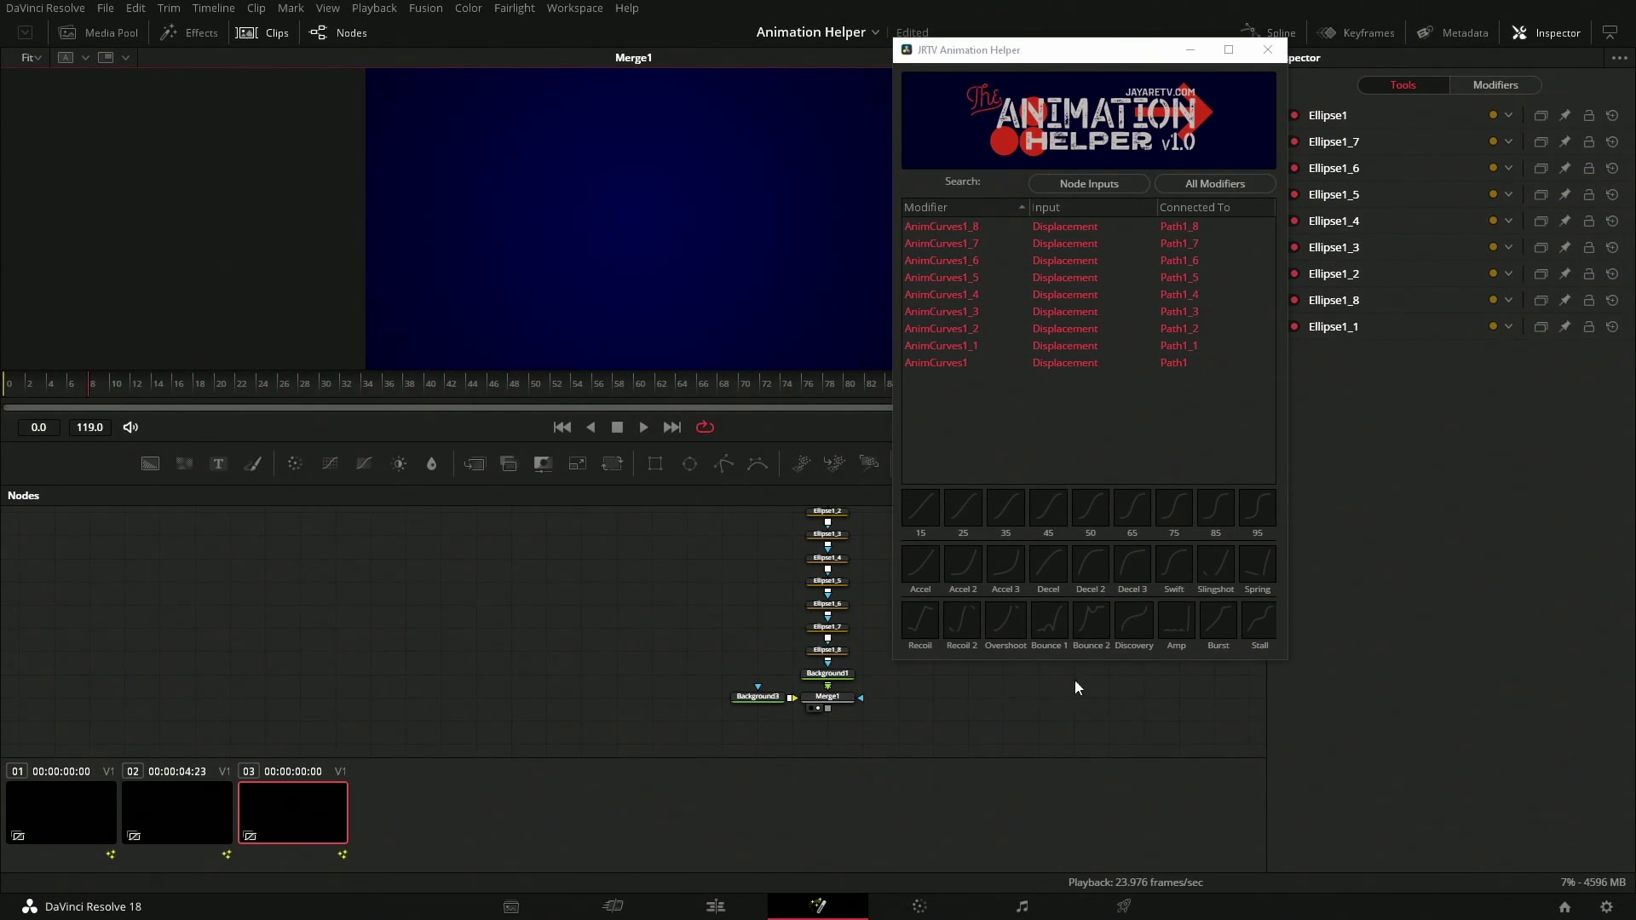
Apply Bounce 2, then Burst, to the ellipse curves and rewind to replay
{"action": "left_click", "coordinate": [1091, 622]}
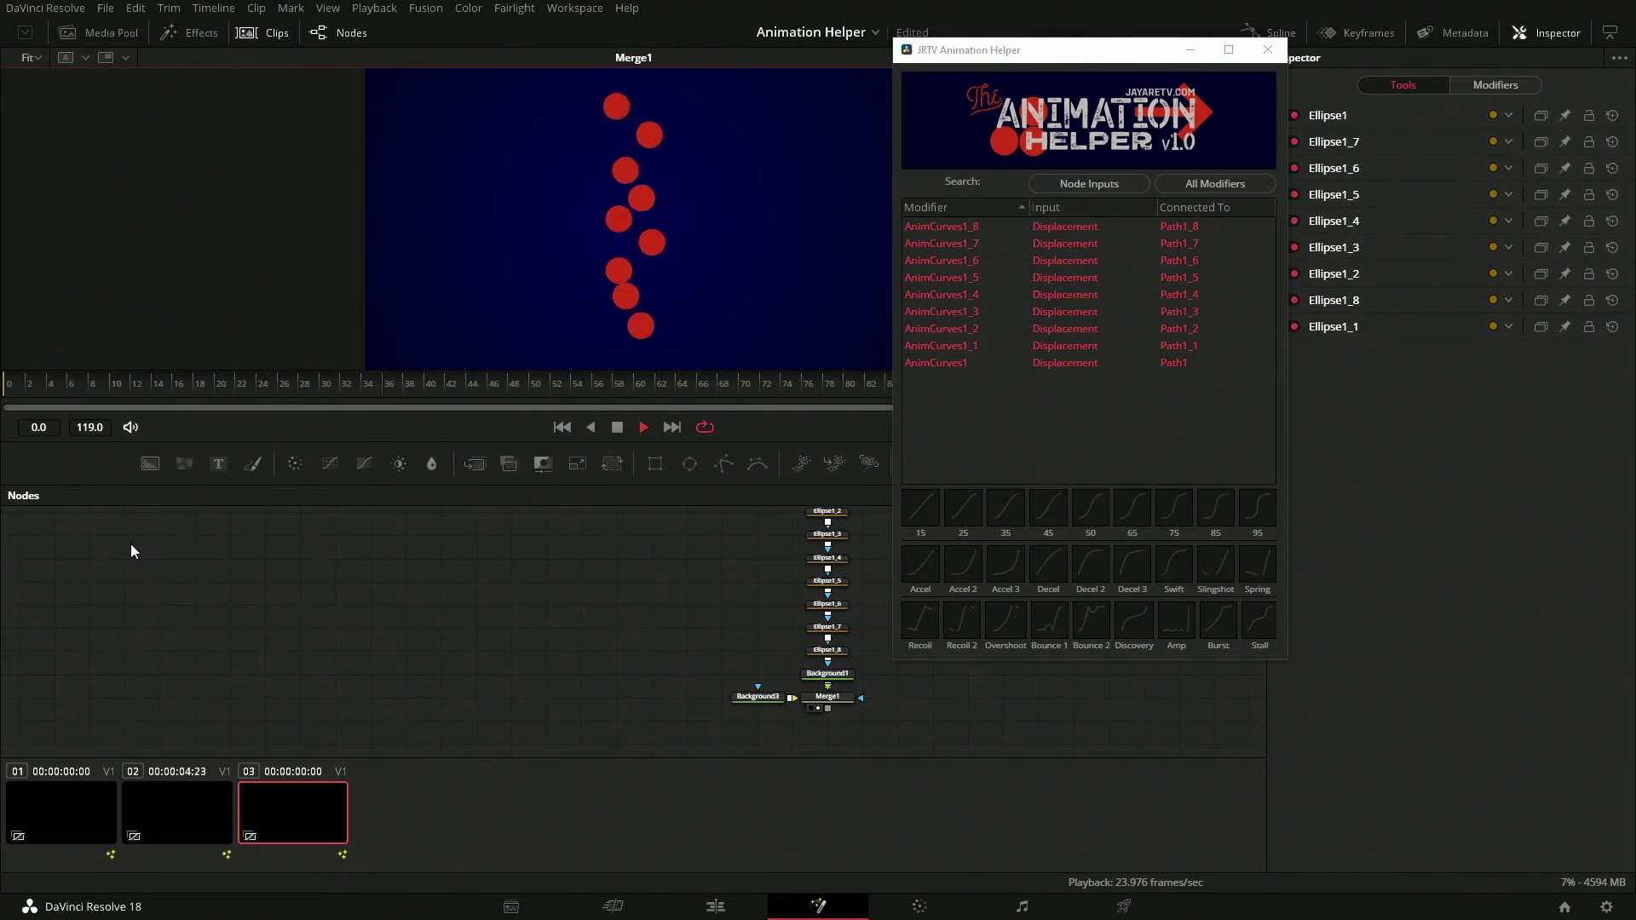
{"action": "left_click", "coordinate": [96, 383]}
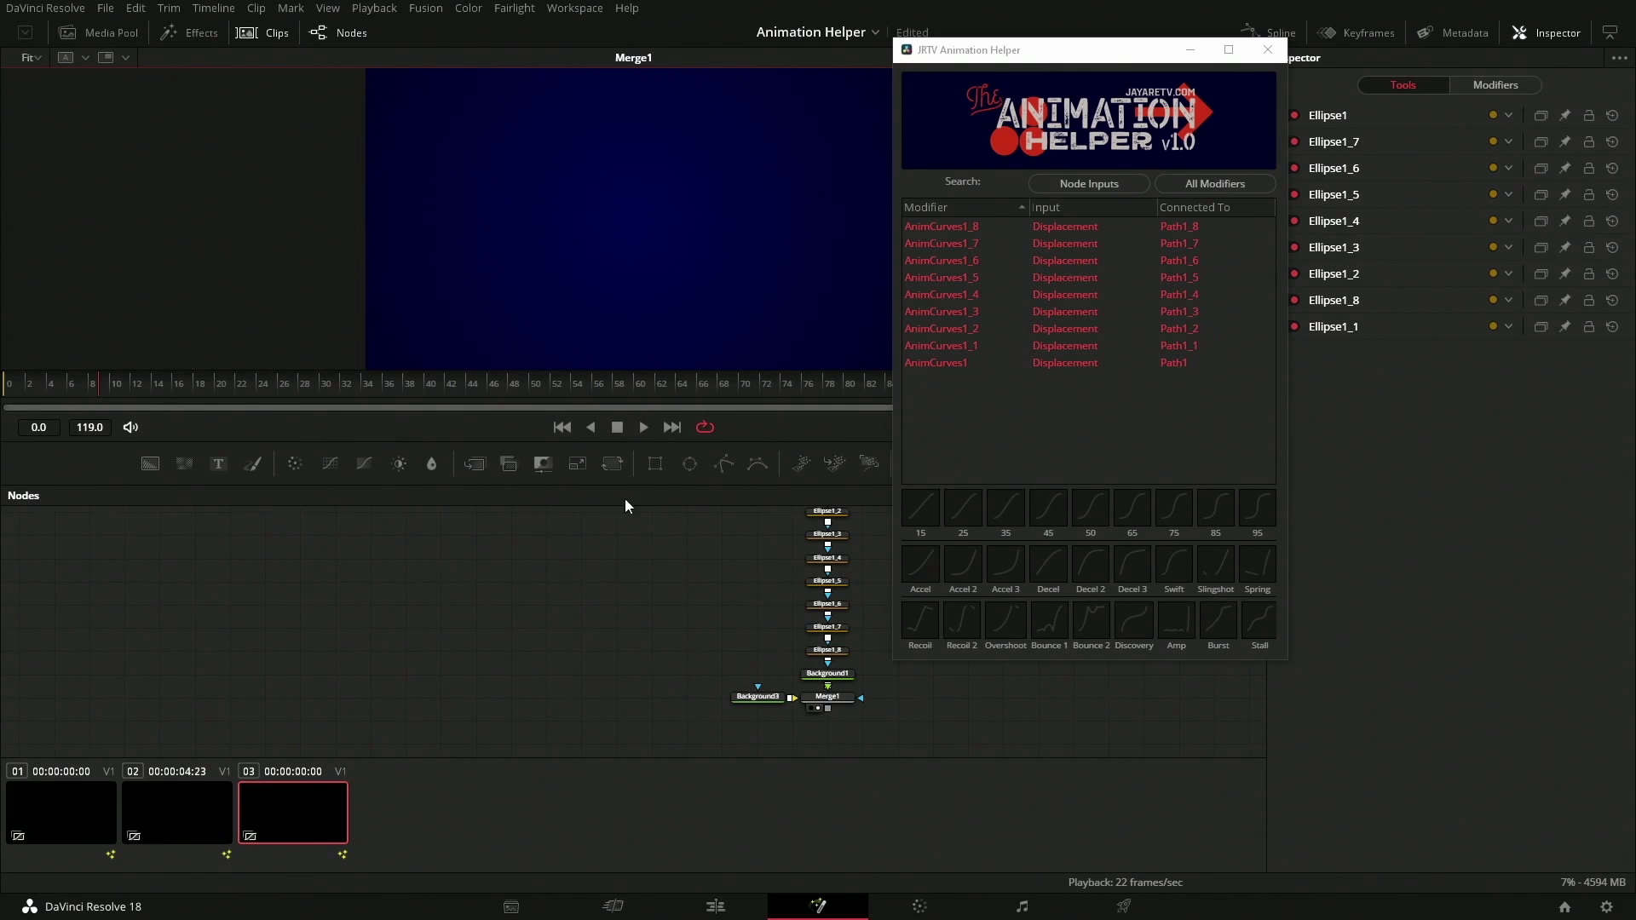
{"action": "left_click", "coordinate": [1219, 621]}
{"action": "left_click", "coordinate": [73, 385]}
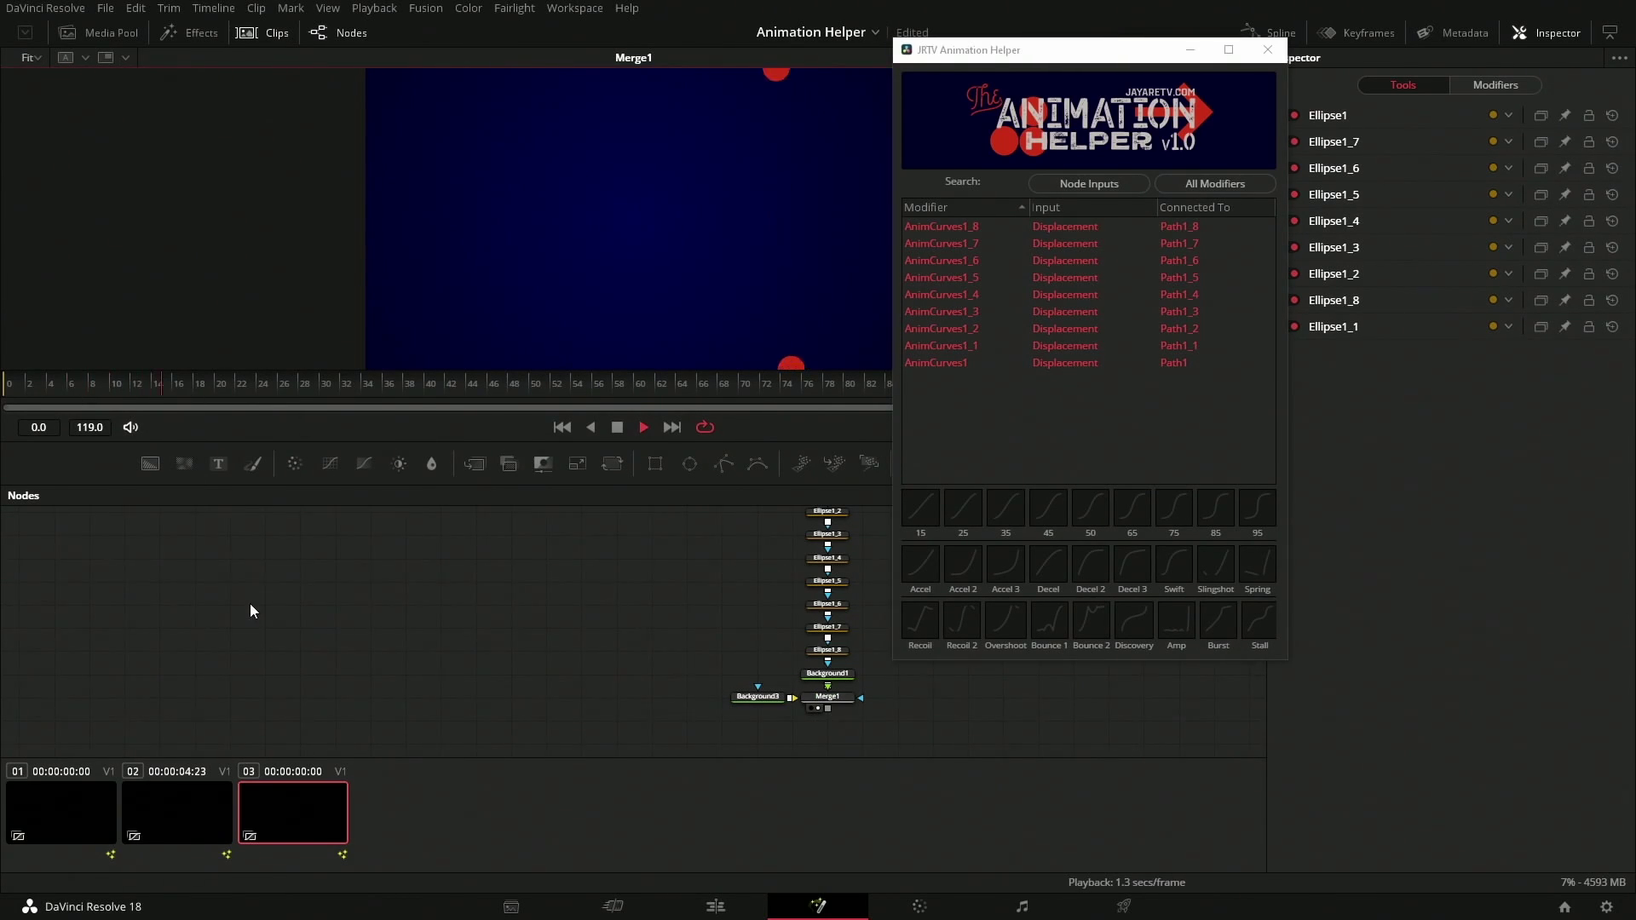